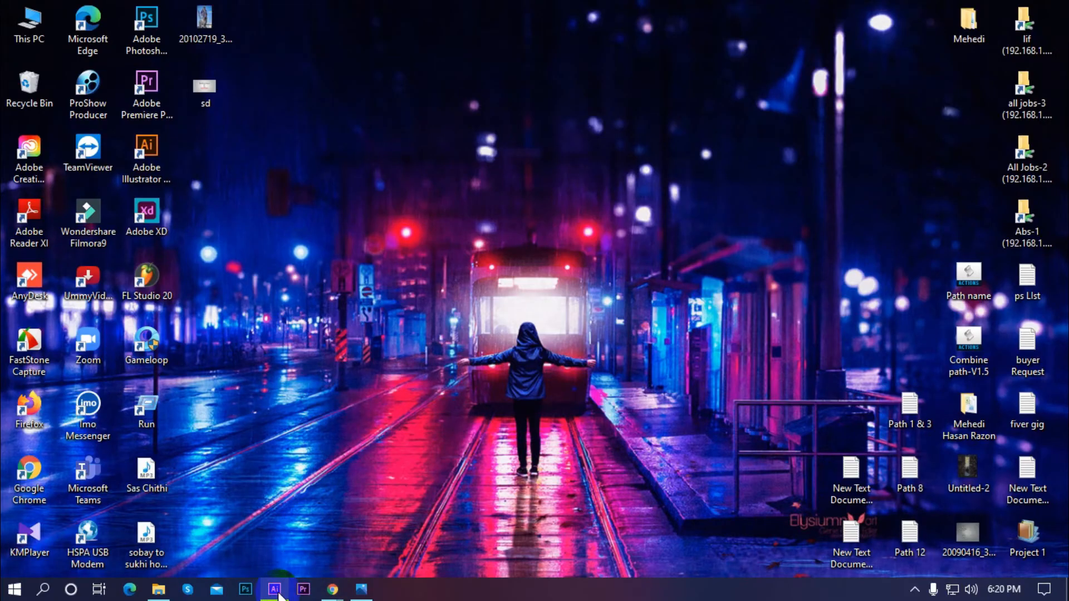
Switch to Illustrator and create a new document from the Web-Large preset, 1920 x 1080 px, RGB Color
left_click(279, 594)
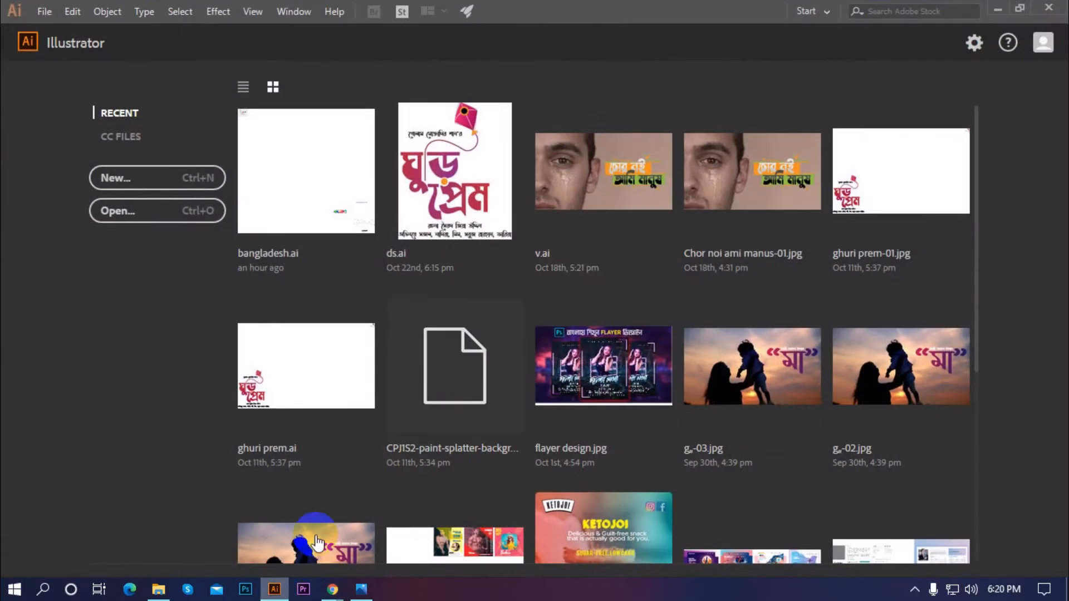
left_click(158, 178)
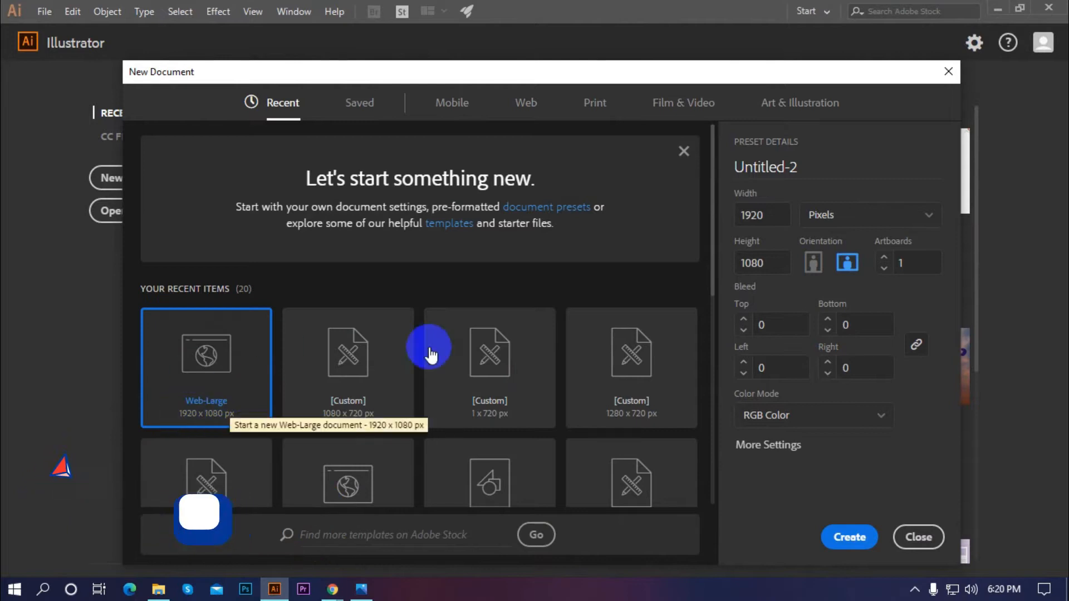
left_click(847, 537)
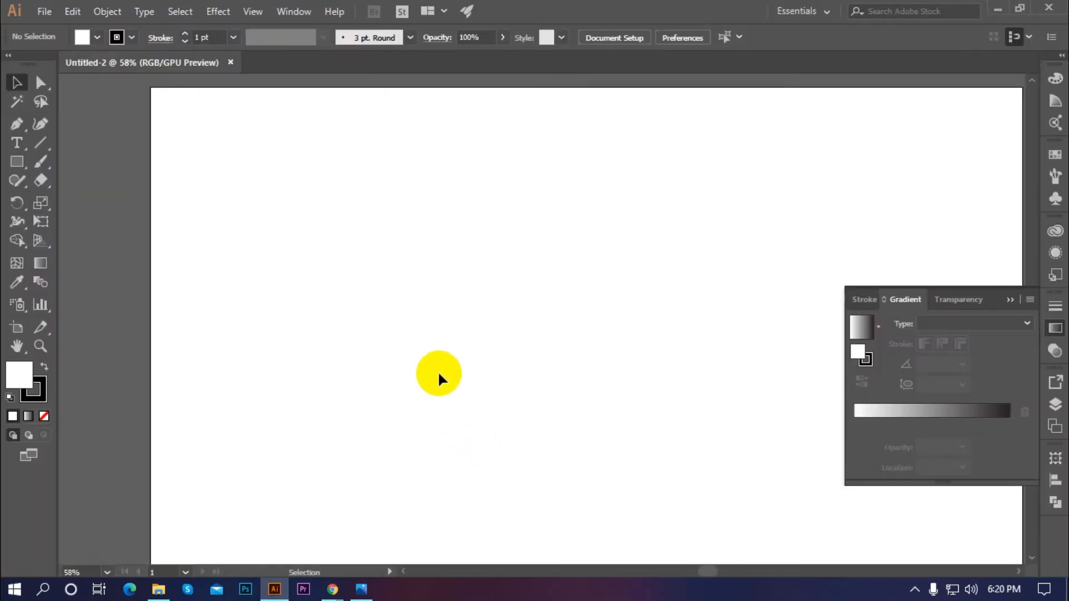
Set the stroke colour to None for new shapes
scroll(295, 366, "down", 2)
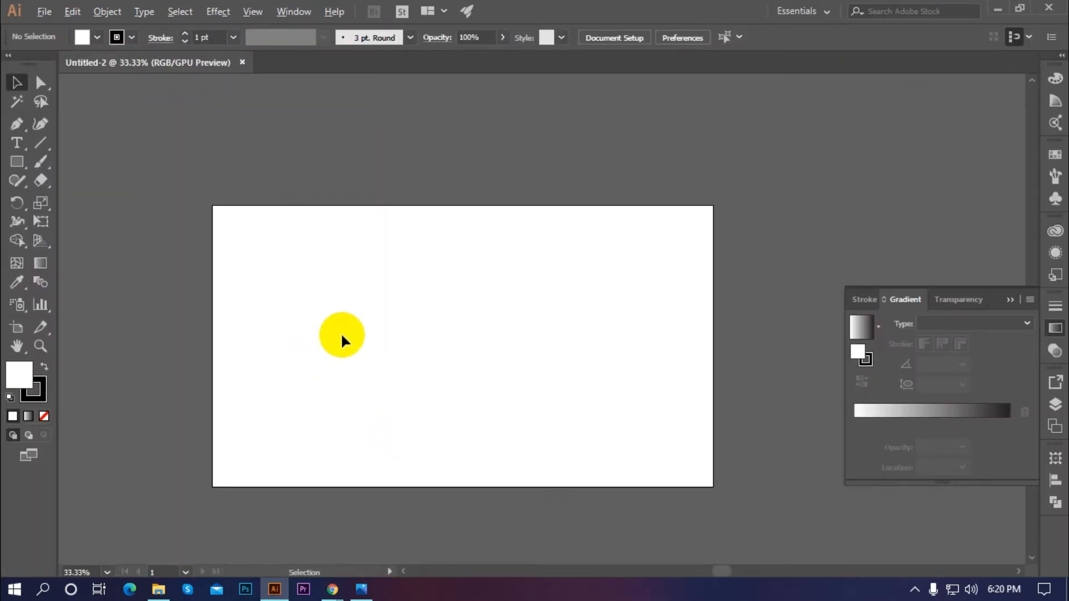
scroll(345, 336, "up", 2)
scroll(346, 336, "down", 2)
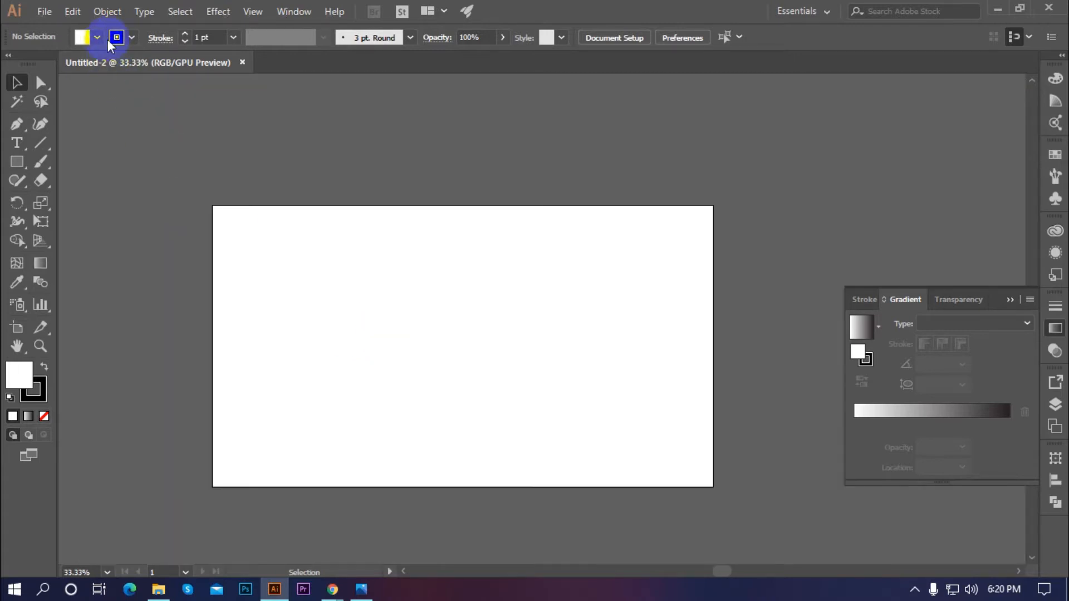
left_click(131, 37)
left_click(12, 68)
left_click(359, 266)
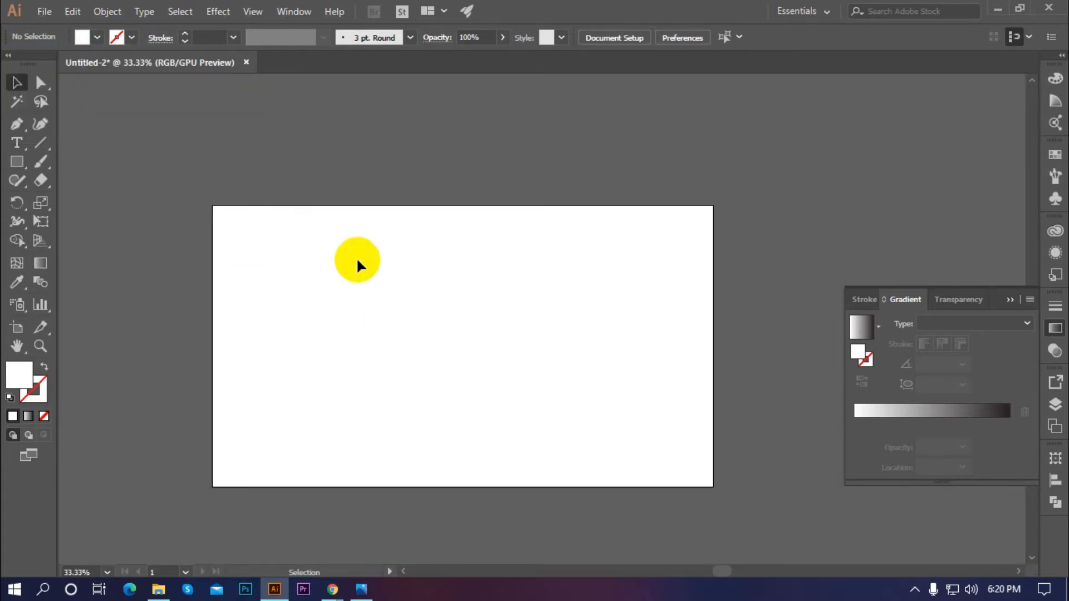
scroll(537, 128, "down", 2)
scroll(520, 234, "up", 1)
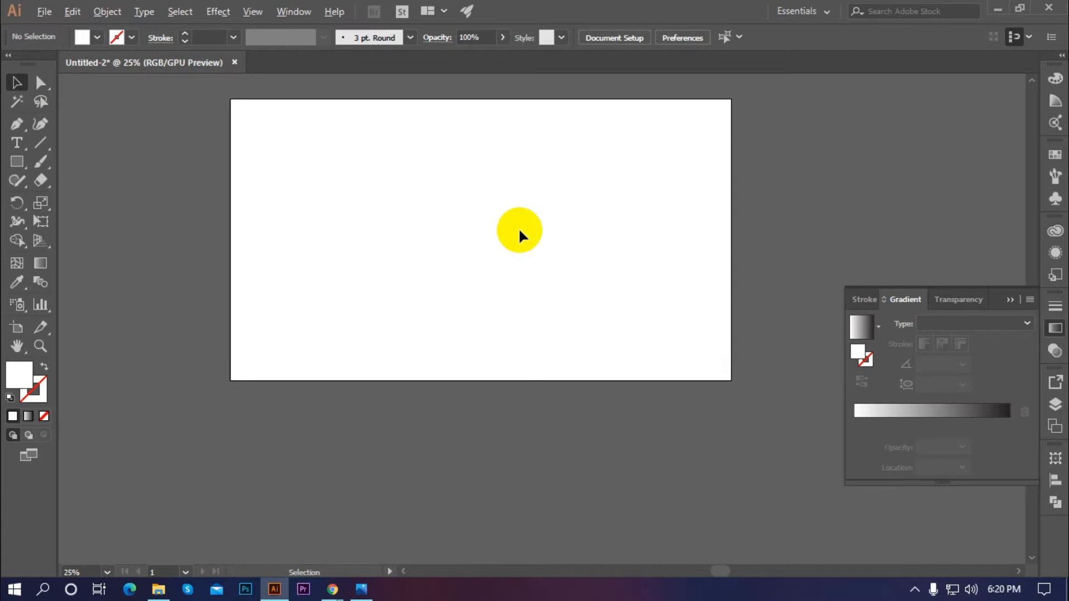
scroll(520, 234, "up", 1)
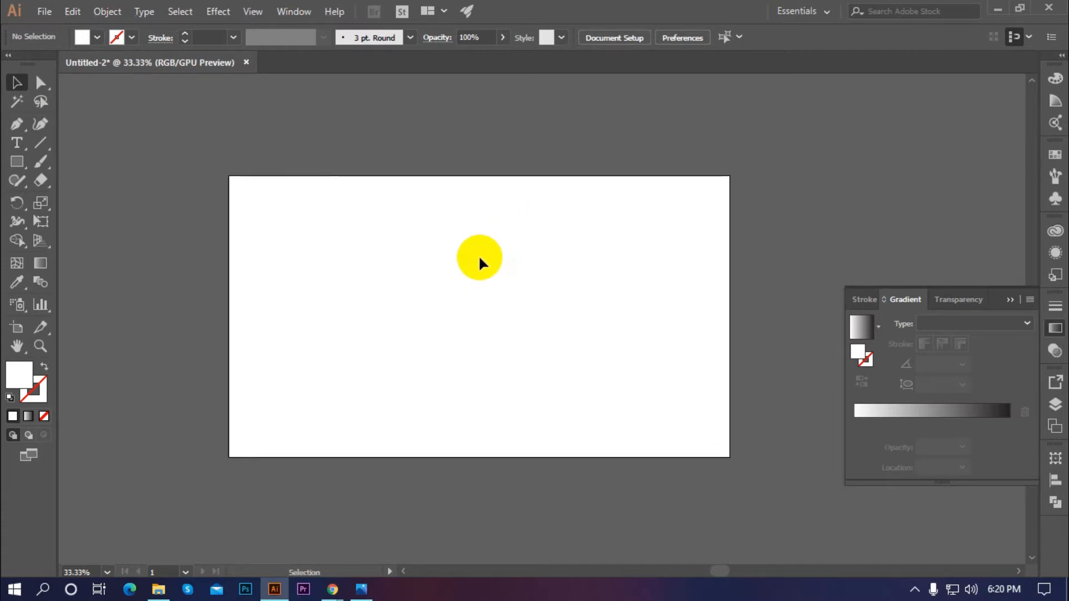
scroll(453, 257, "up", 1)
scroll(454, 257, "down", 1)
scroll(377, 275, "up", 1)
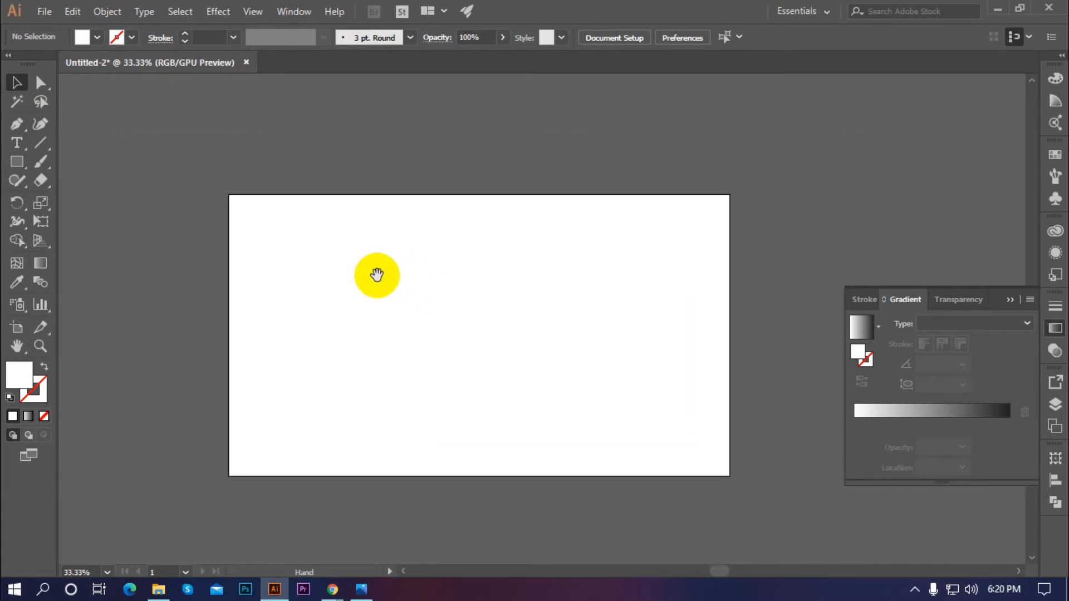
scroll(437, 360, "up", 1)
scroll(333, 221, "down", 1)
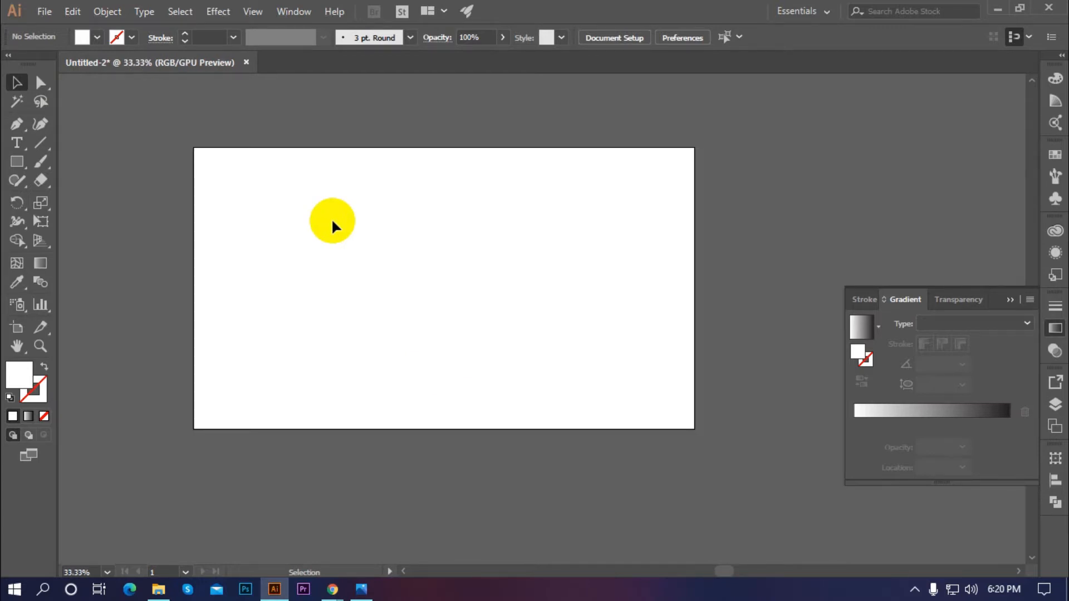
Create a triangle on the artboard with the Star tool, using Radius 1 of 25 px, Radius 2 of 50 px and 3 points
left_click(13, 162)
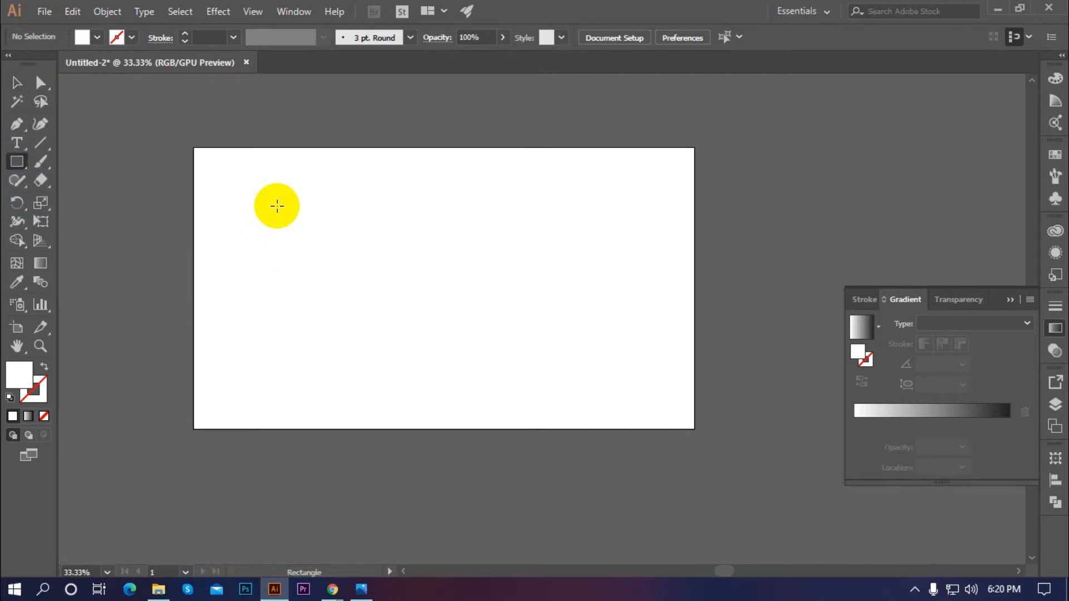
left_click_drag(17, 162, 77, 244)
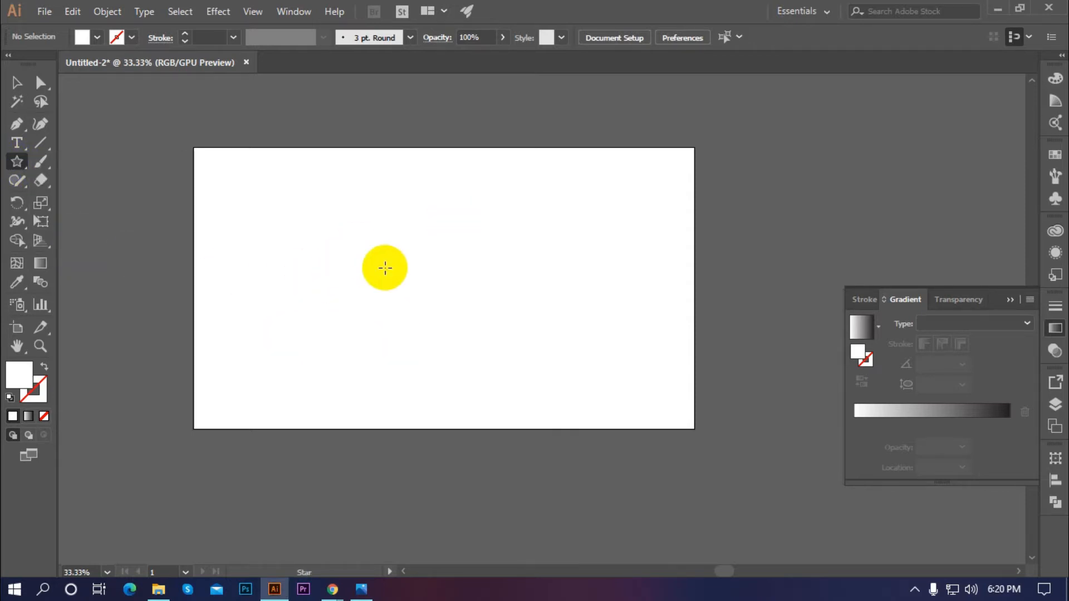
left_click(365, 259)
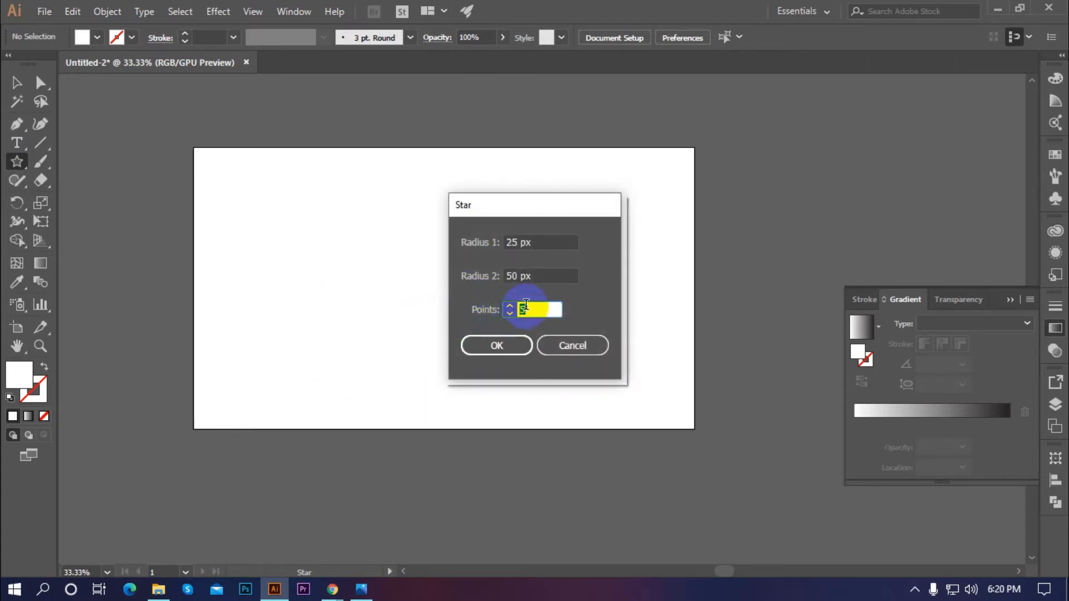
left_click(526, 305)
type("3")
left_click(499, 344)
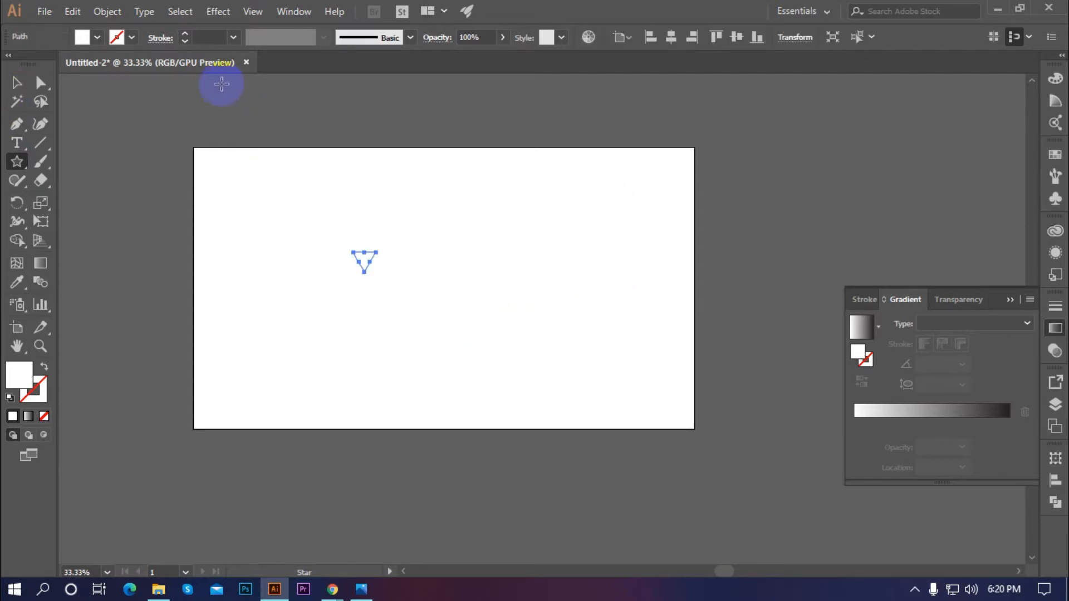
Fill the triangle with a red swatch and deselect it
left_click(100, 37)
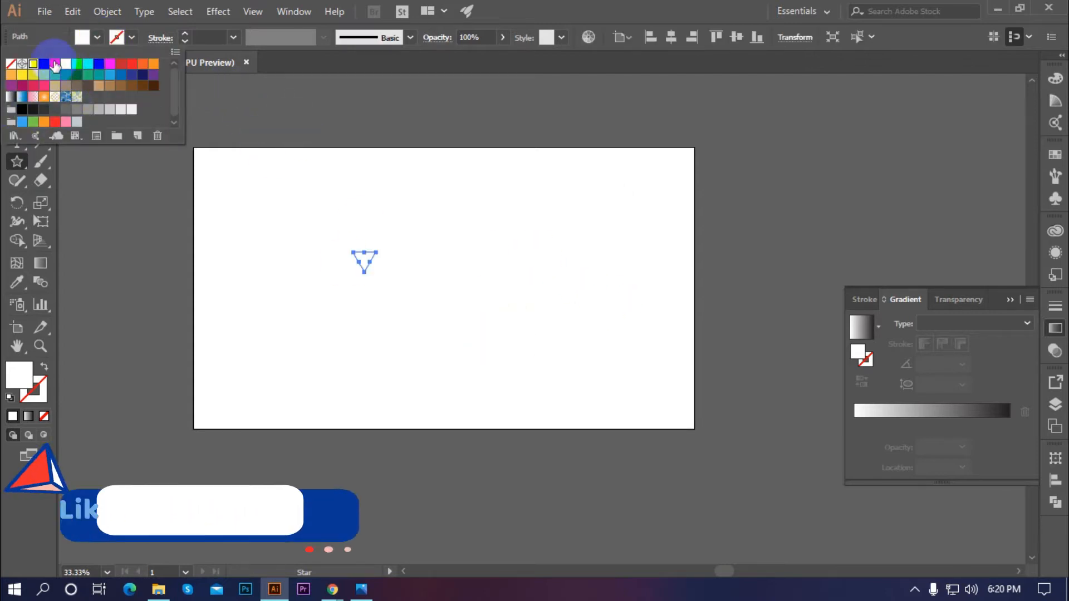
left_click(121, 63)
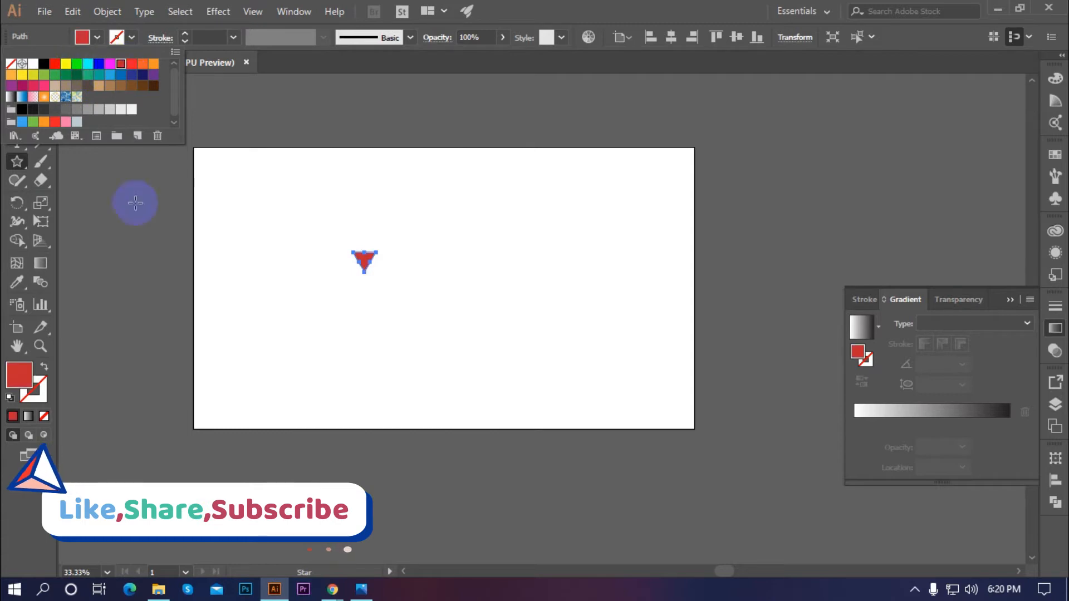
left_click(15, 83)
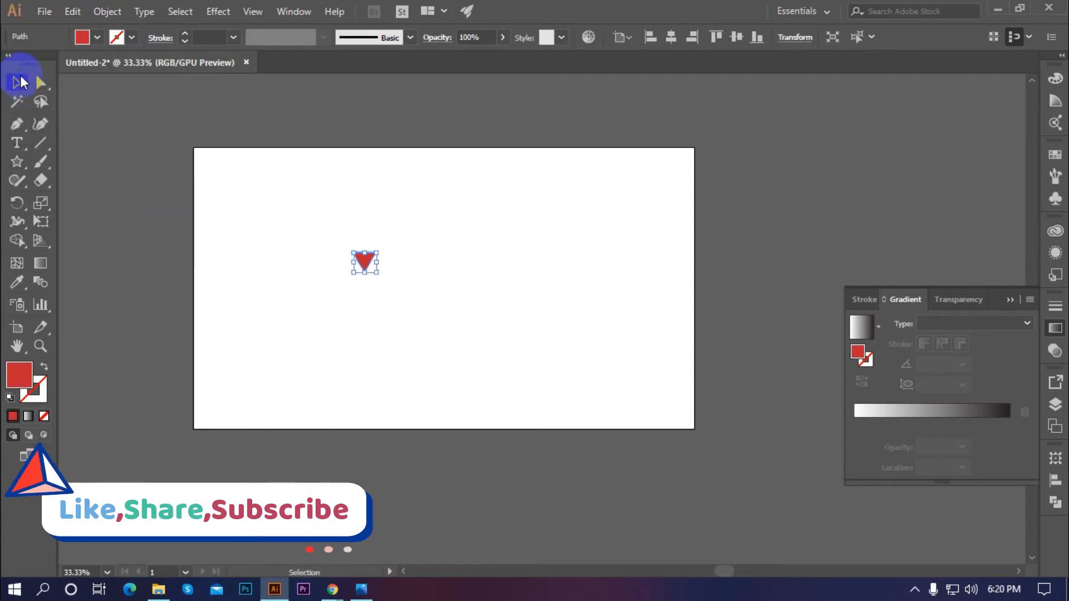
left_click(362, 317)
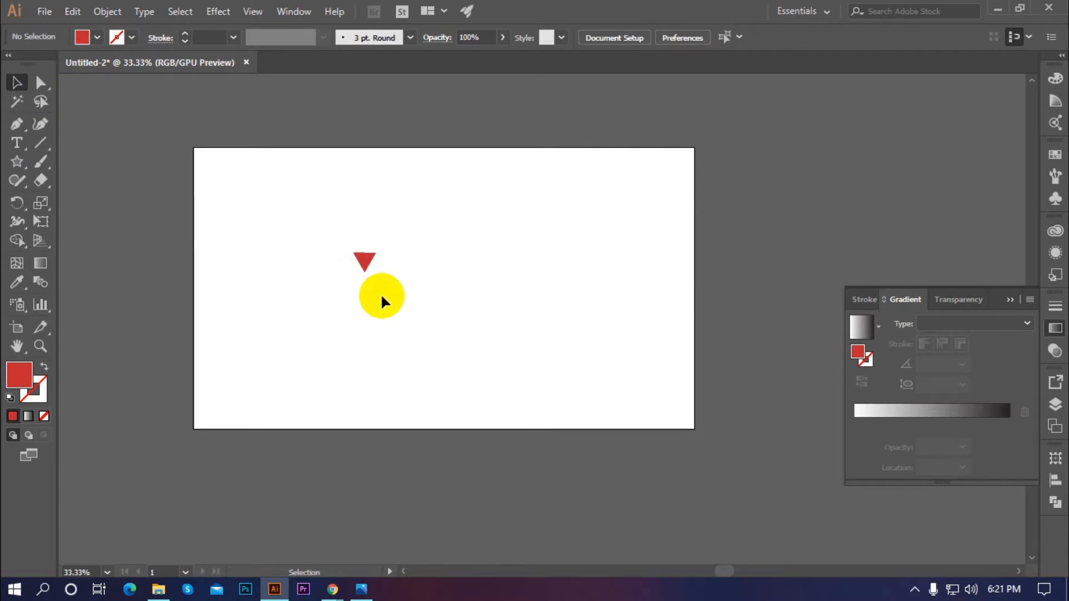
Enlarge the red triangle proportionally and rotate it a quarter turn so that it points left
left_click_drag(365, 264, 394, 286)
left_click(423, 344)
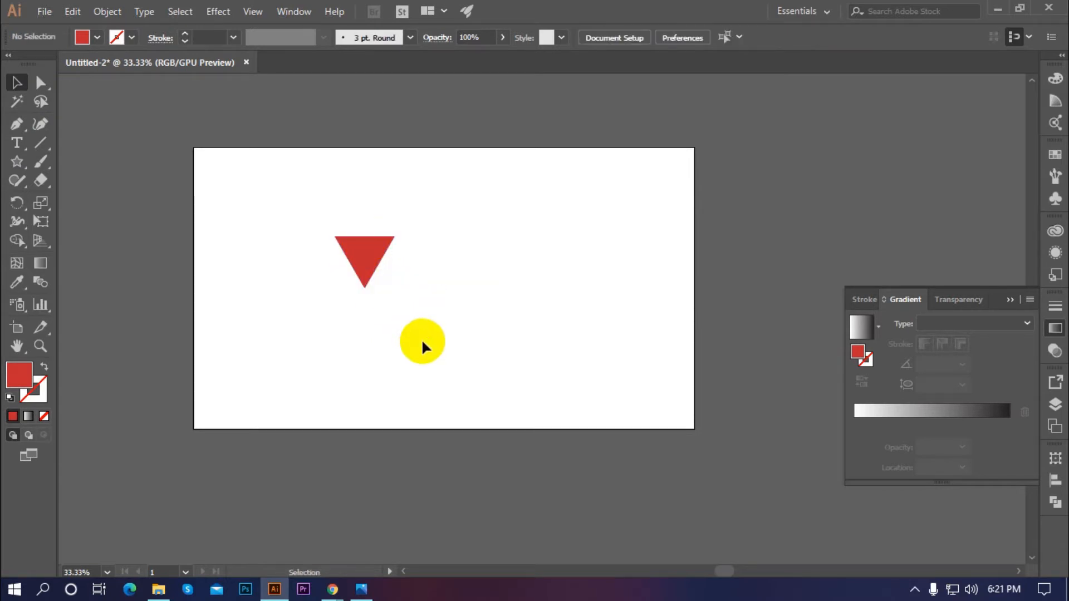
left_click(369, 270)
left_click_drag(401, 292, 296, 313)
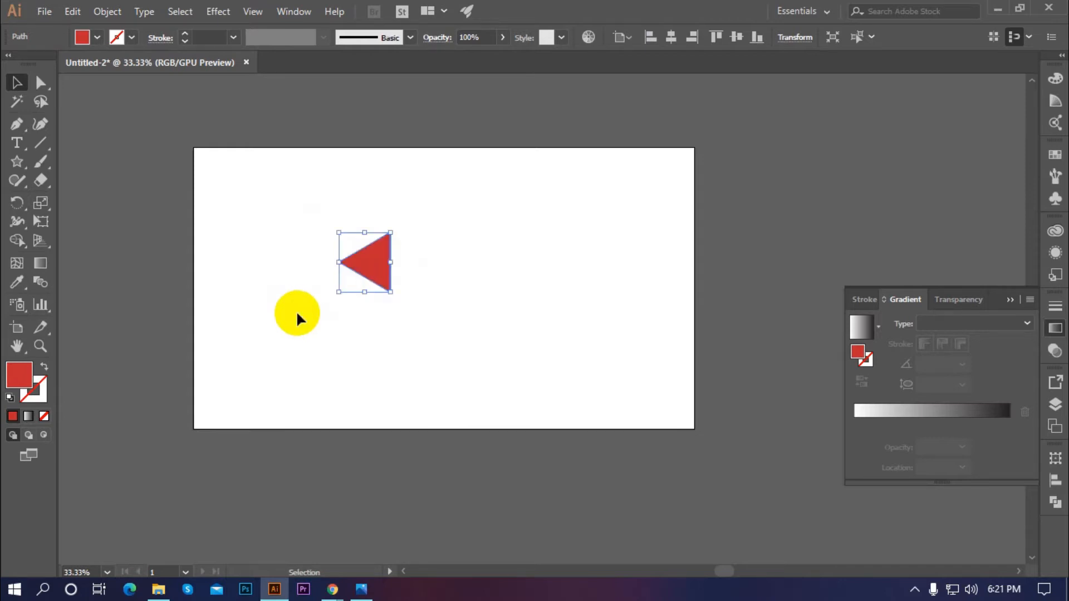
left_click(332, 346)
Move the triangle toward the artboard's left edge and scale it up proportionally a bit more
left_click_drag(369, 265, 301, 277)
left_click(392, 371)
left_click(338, 355)
left_click(328, 289)
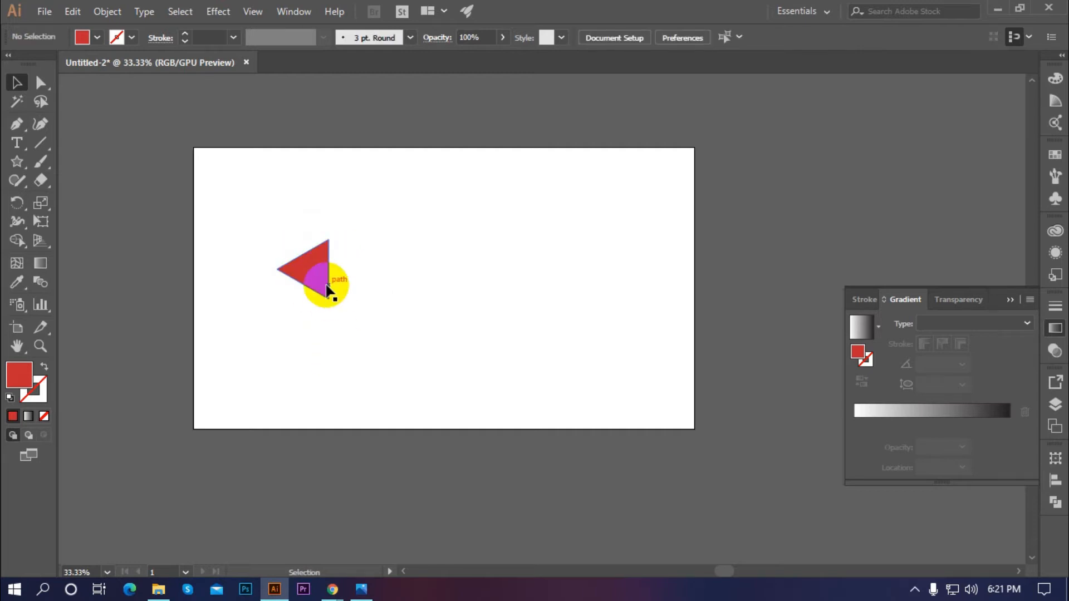
left_click(328, 290)
left_click_drag(334, 310, 348, 310)
left_click(388, 322)
left_click_drag(306, 268, 272, 278)
left_click(385, 290)
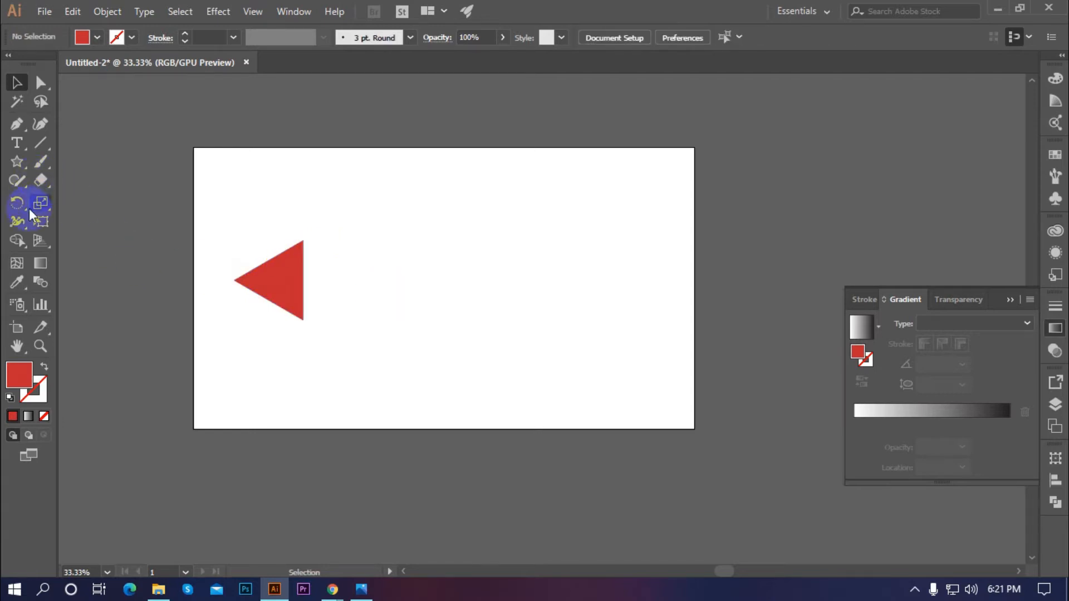
Draw a narrow vertical red rectangle as tall as the triangle just right of it, leaving a small gap between them
left_click_drag(16, 162, 73, 160)
left_click_drag(313, 251, 323, 321)
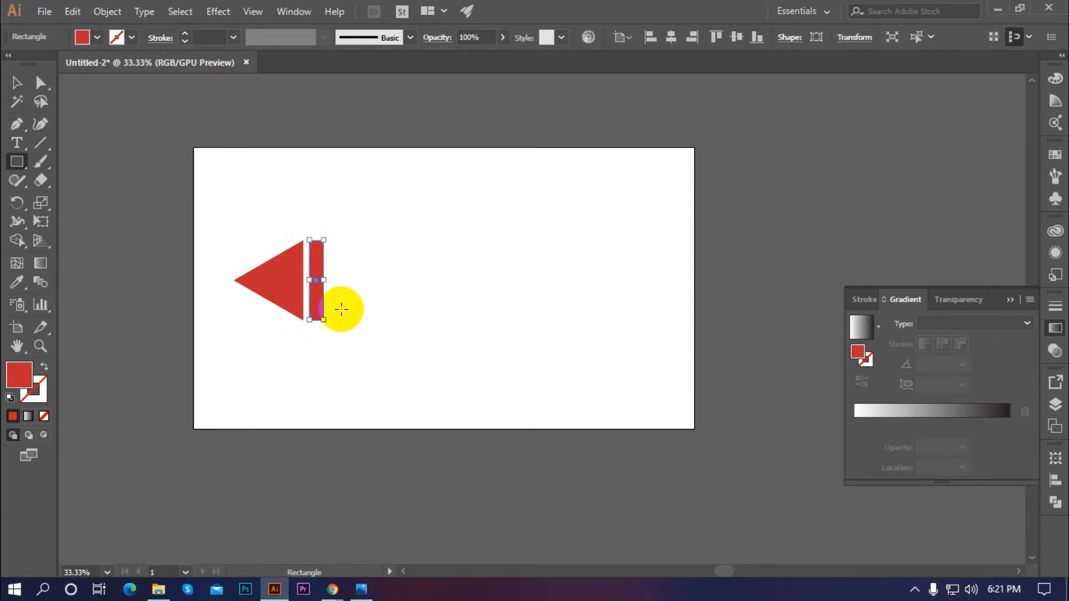
left_click(17, 83)
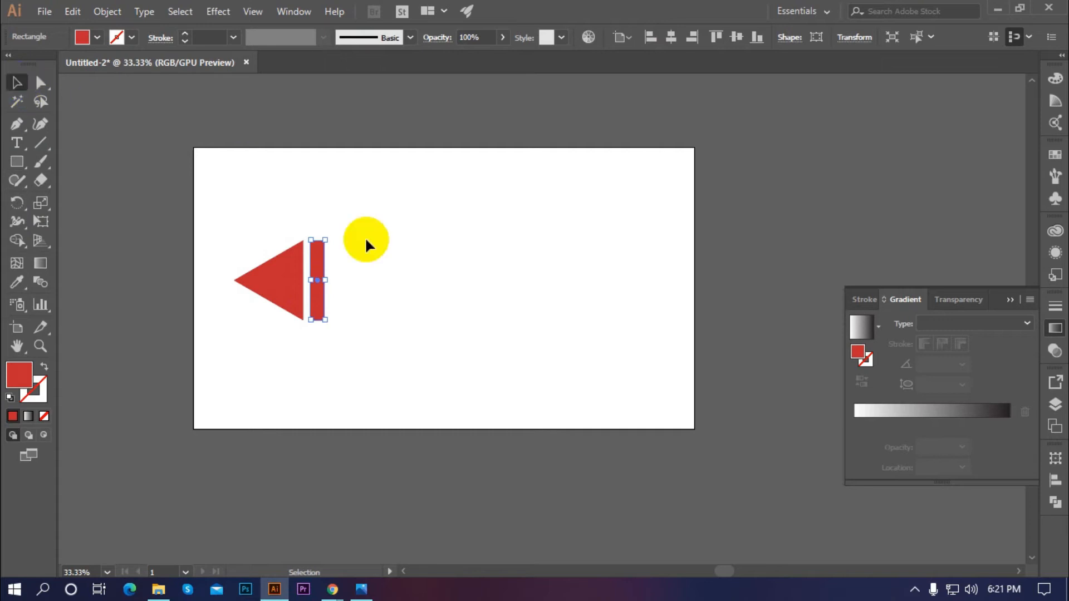
left_click(405, 296)
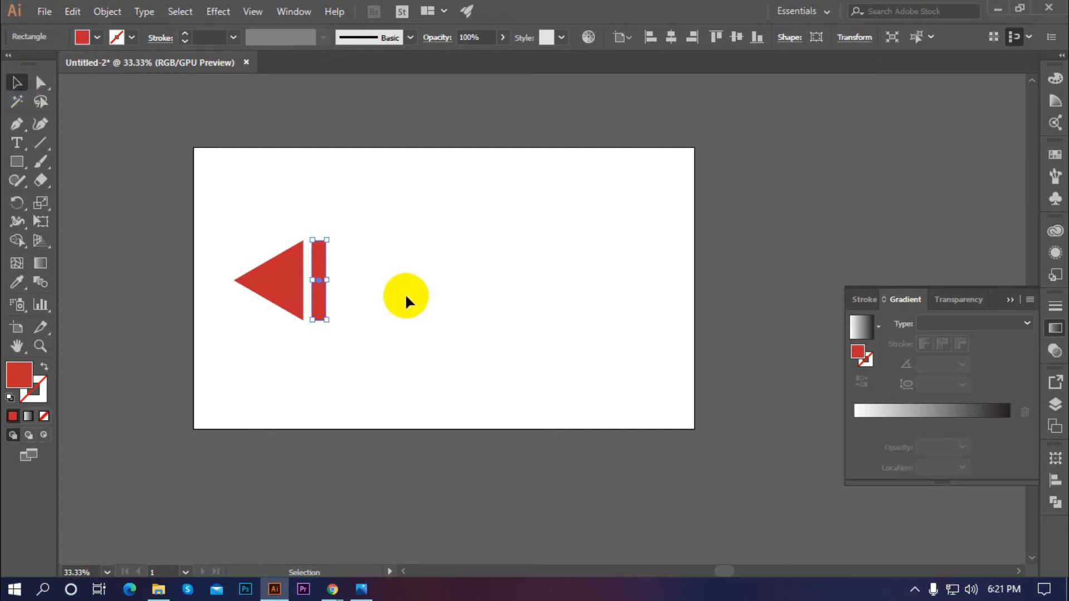
scroll(328, 290, "up", 1)
scroll(319, 289, "down", 1)
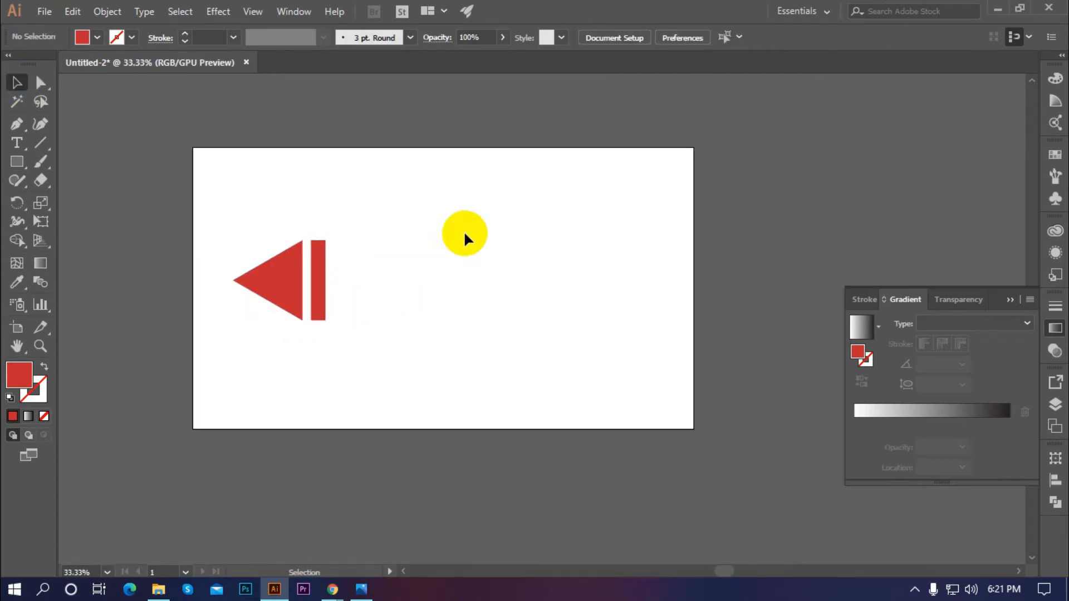
left_click(296, 277)
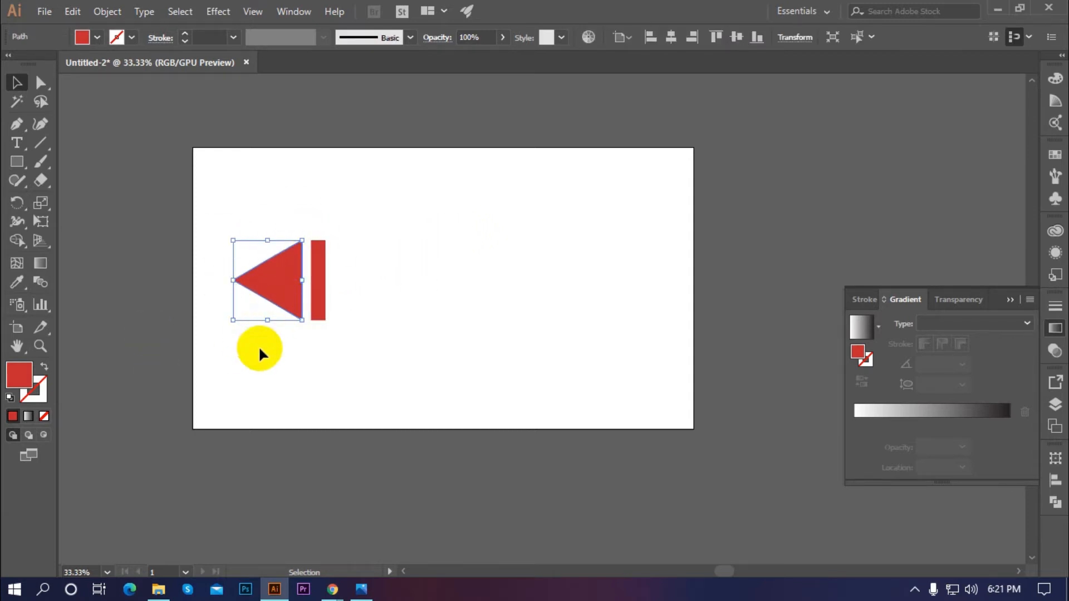
left_click(279, 389)
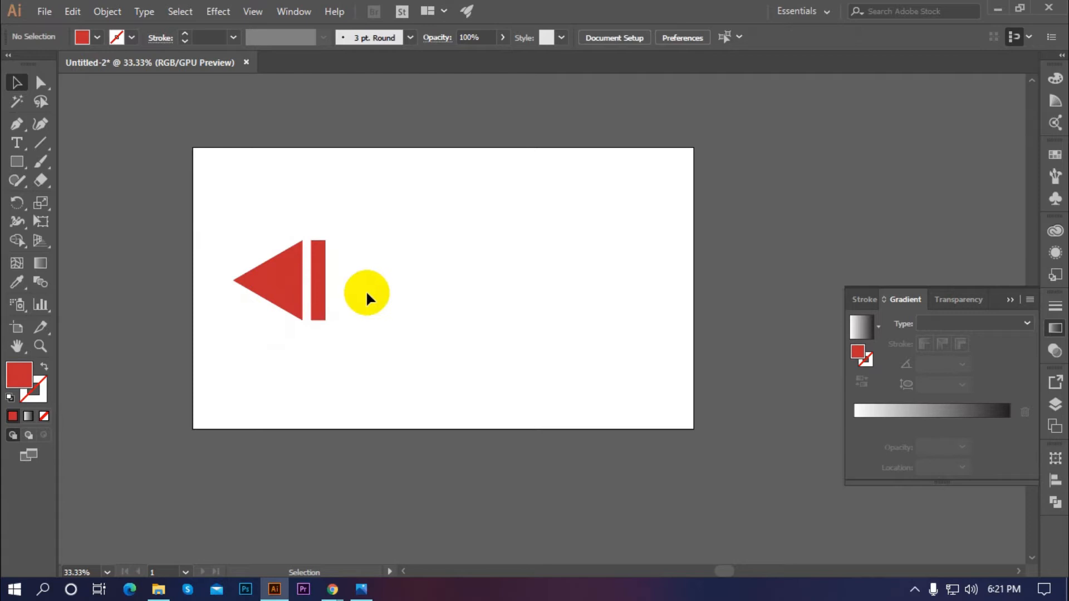
Draw a red circle about 98 px wide right of the vertical bar and align its top with the bar's top edge
scroll(363, 305, "up", 1)
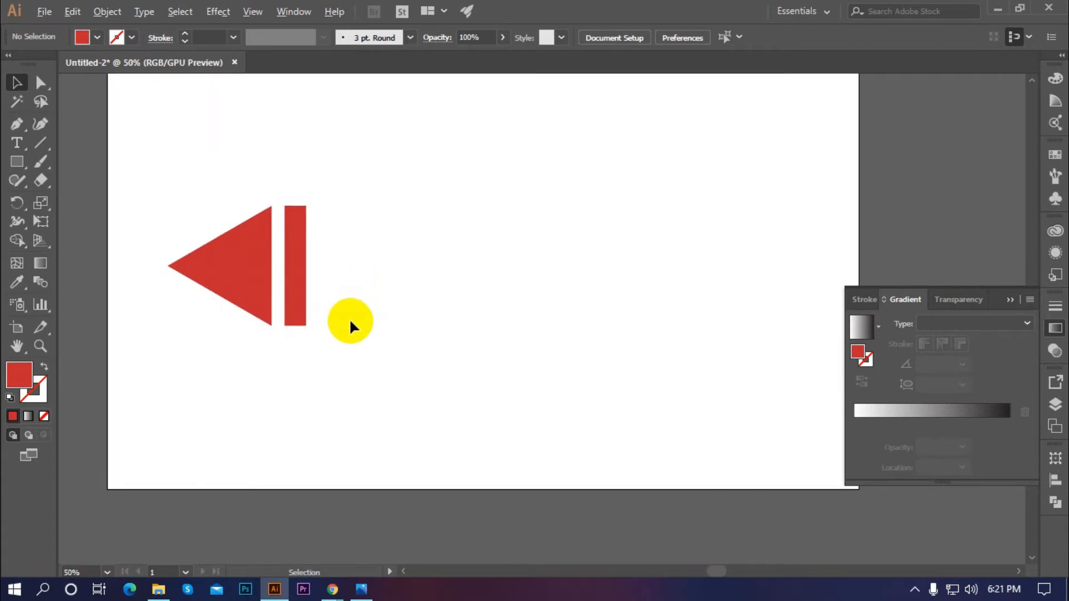
left_click_drag(17, 161, 82, 205)
left_click_drag(327, 212, 358, 248)
left_click(390, 300)
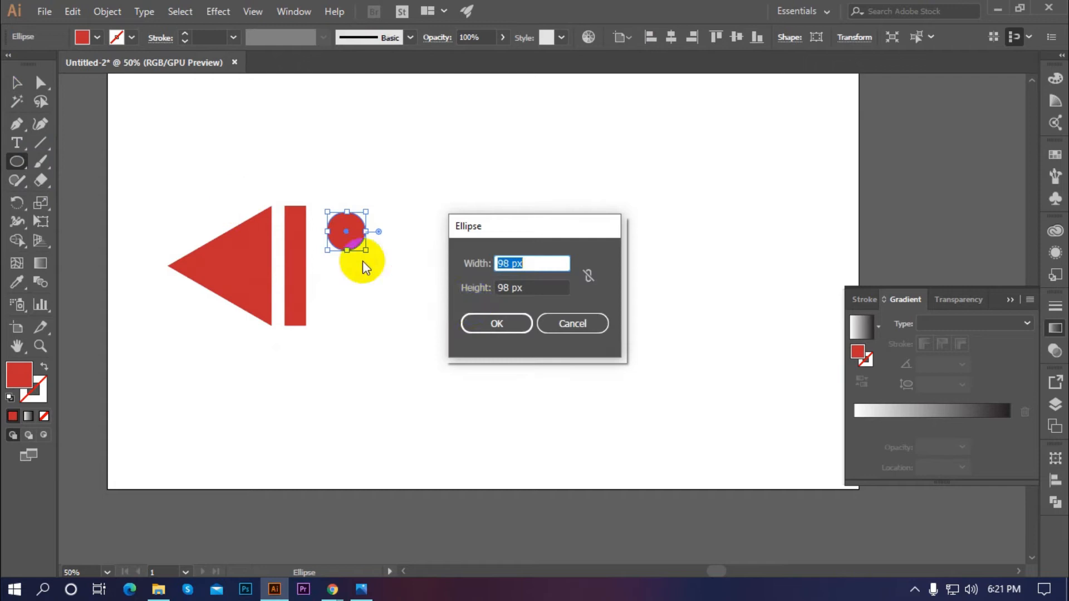
left_click(573, 324)
key("v")
left_click(377, 245)
left_click_drag(377, 245, 336, 233)
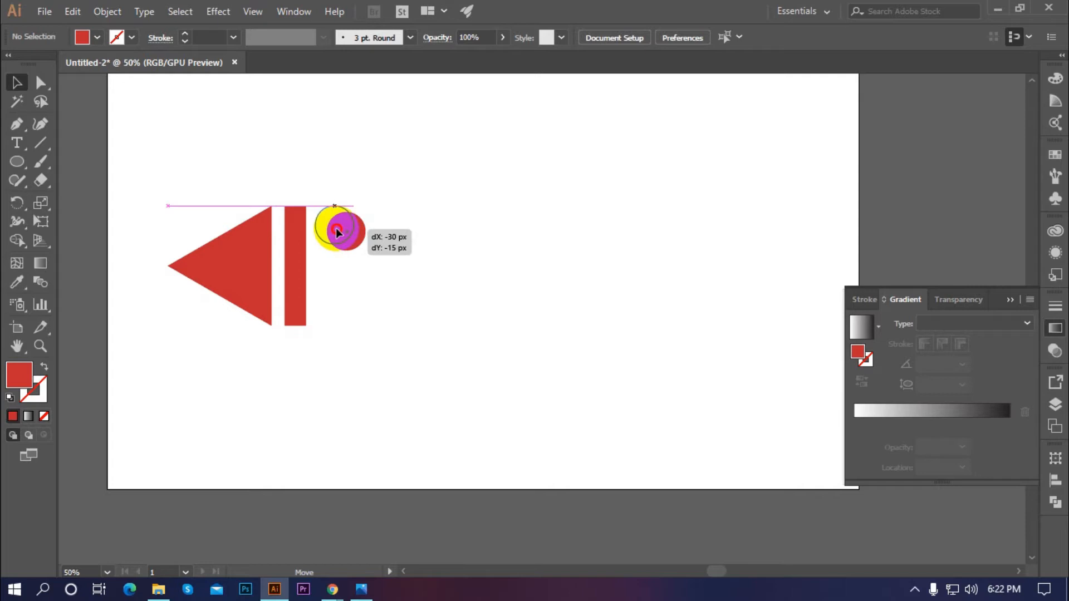
left_click_drag(338, 233, 334, 232)
Check that Smart Guides are enabled and snap the circle level with the top of the vertical bar again
left_click(182, 12)
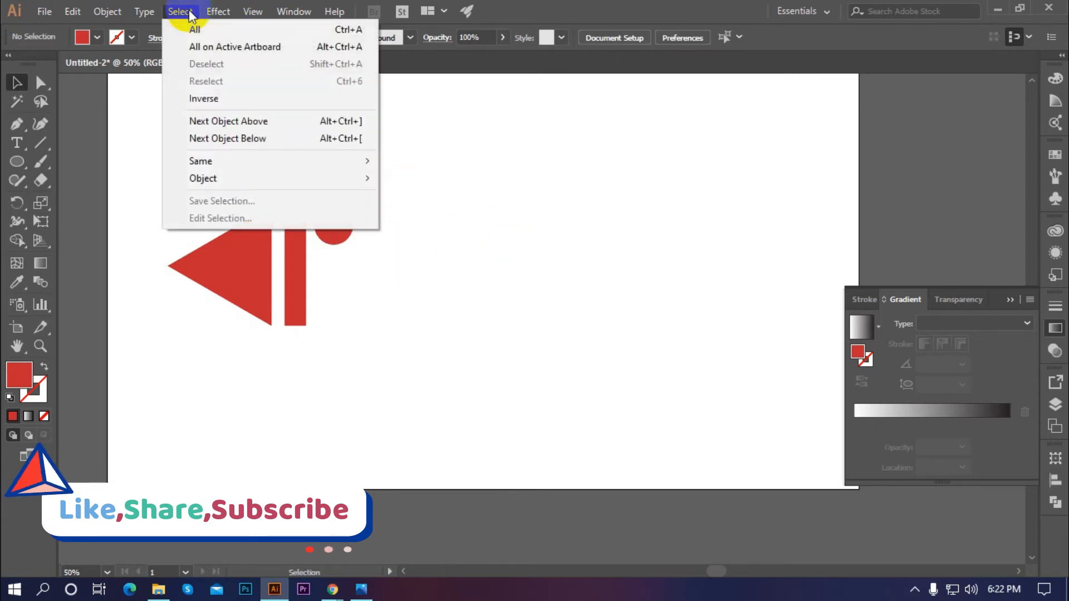
mouse_move(252, 14)
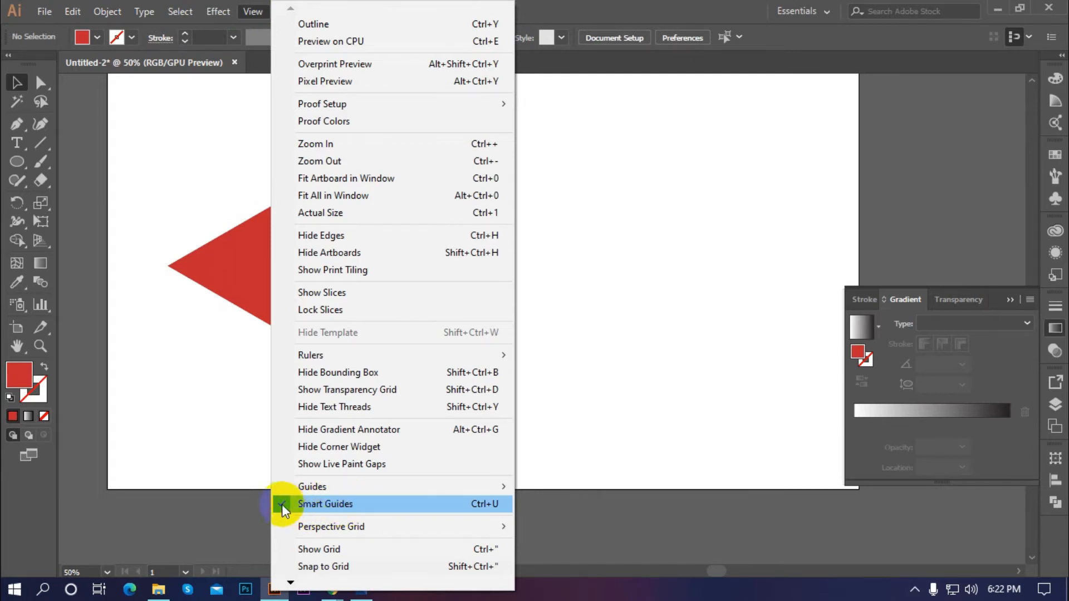
left_click(573, 370)
left_click_drag(341, 246, 332, 227)
left_click(498, 313)
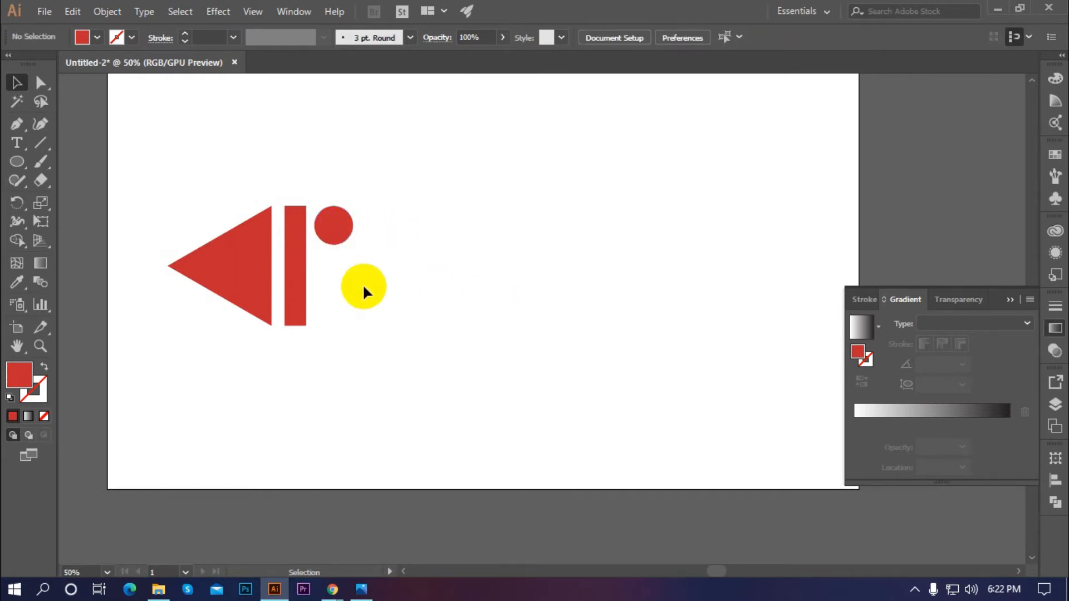
Duplicate the vertical bar, rotate the copy to horizontal and place it just below the circle
left_click_drag(297, 287, 426, 334)
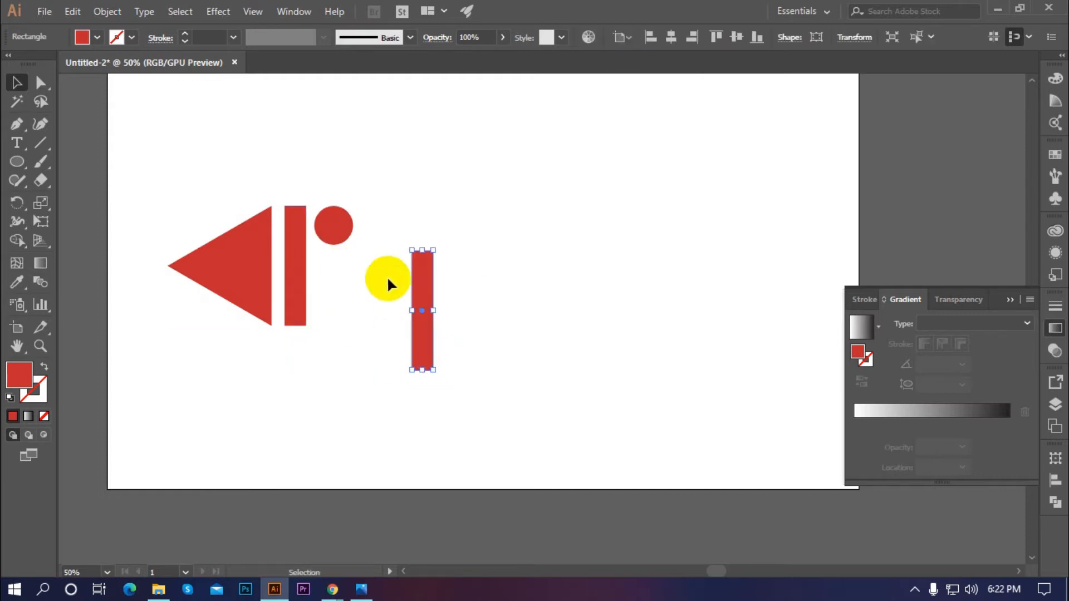
left_click_drag(435, 372, 495, 291)
left_click(516, 417)
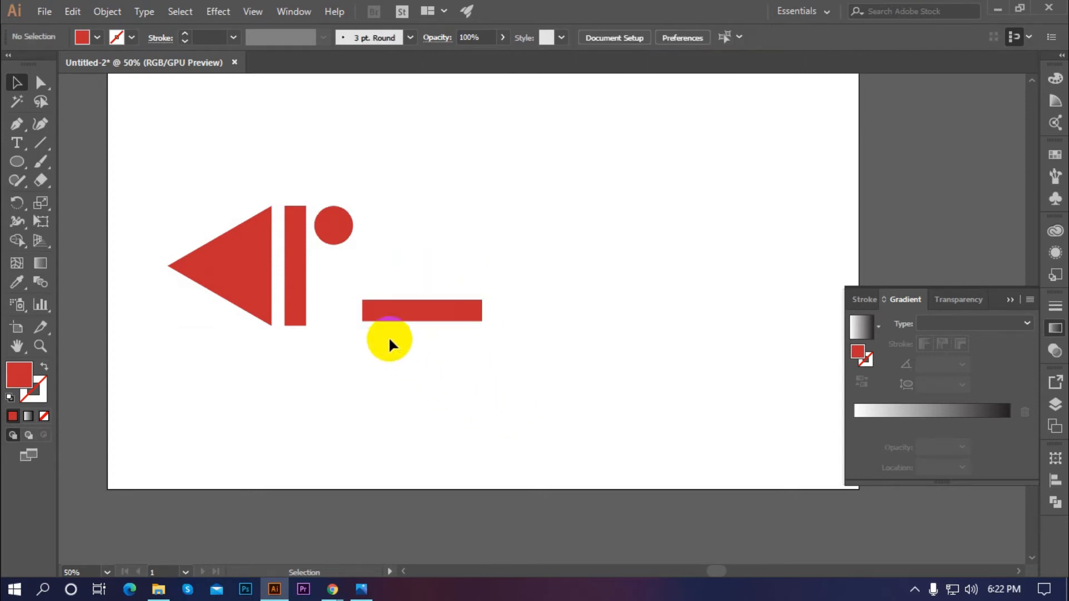
left_click_drag(384, 311, 347, 267)
left_click(334, 399)
left_click(410, 267)
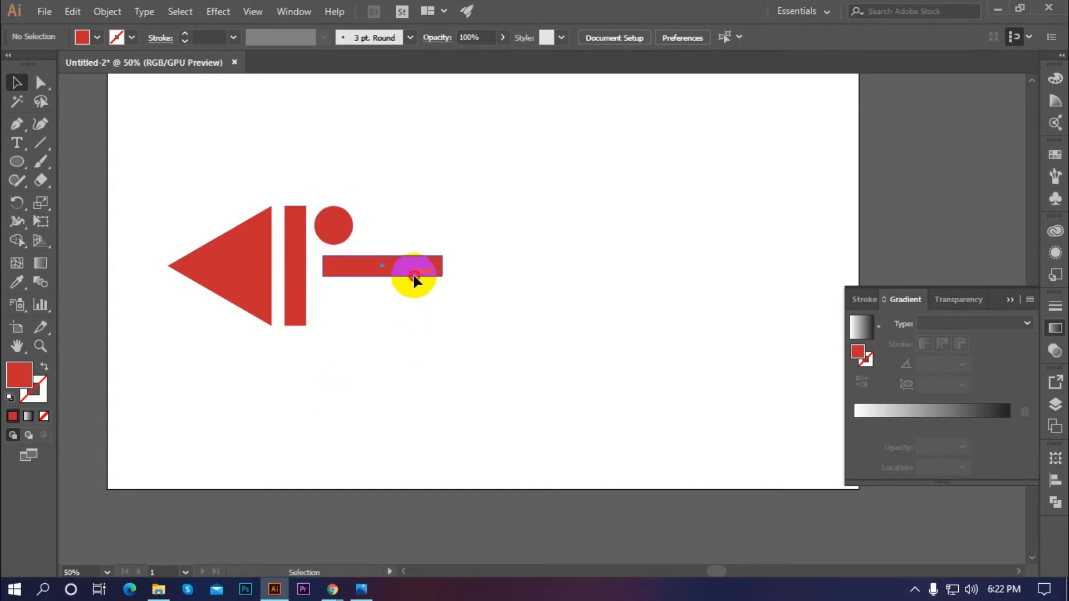
Place another copy of the vertical bar under the middle of the horizontal bar, with their top edges level
left_click(300, 264)
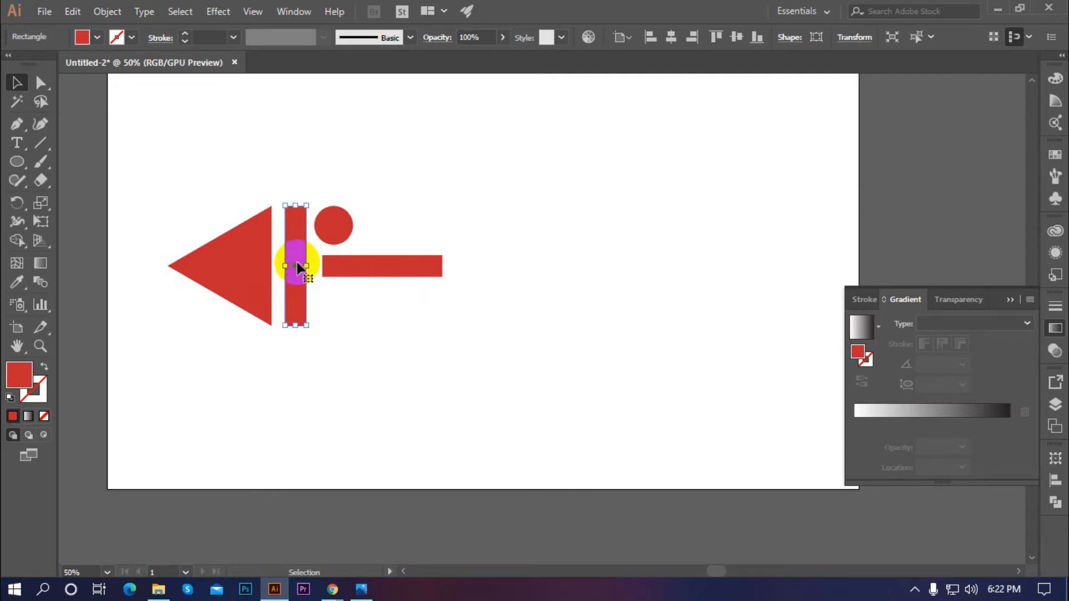
left_click_drag(294, 287, 369, 334)
left_click(446, 368)
Shorten the horizontal bar to the lower vertical bar's right edge and trim that vertical bar level with the first bar's foot
left_click(441, 270)
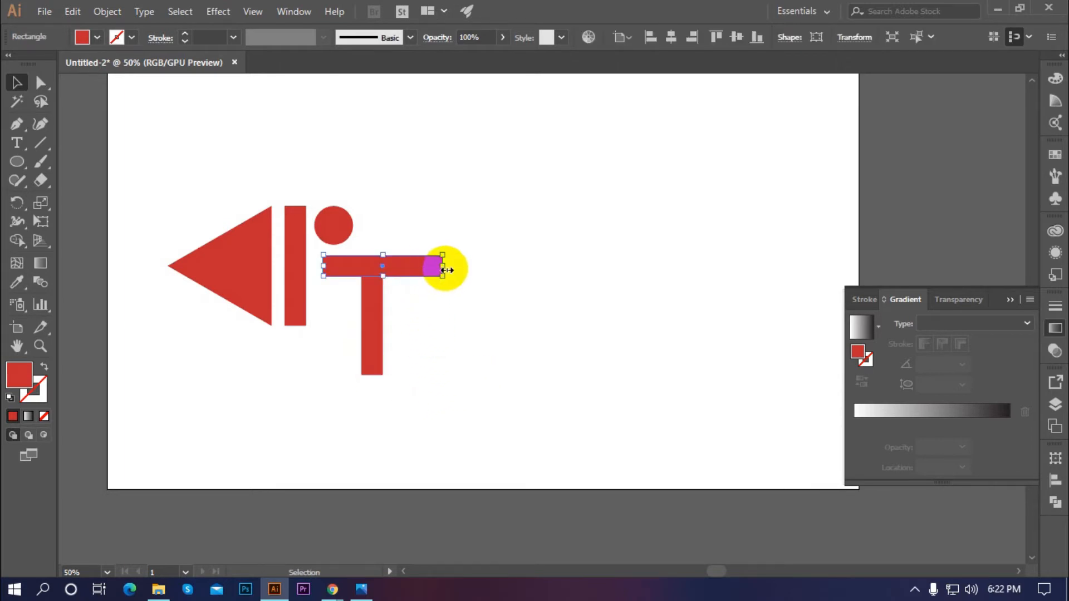
left_click_drag(445, 268, 383, 268)
left_click(286, 342)
left_click(362, 363)
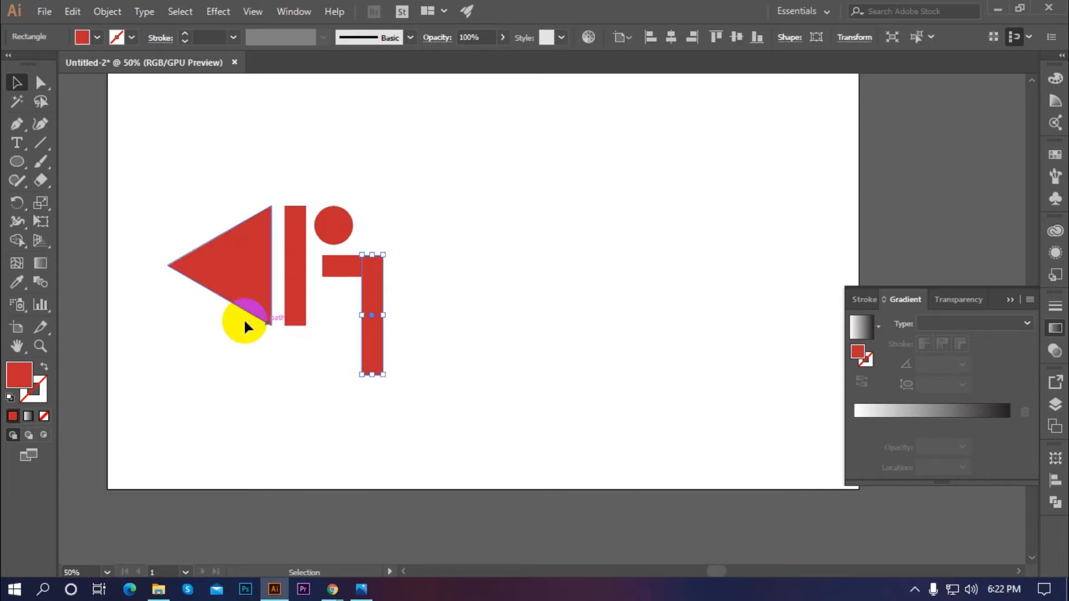
left_click_drag(372, 374, 372, 325)
left_click(345, 338)
scroll(347, 342, "down", 1)
scroll(398, 312, "up", 1)
Nudge the hook shape's vertical bar slightly left and shorten its horizontal bar so their right edges are flush
left_click(307, 217)
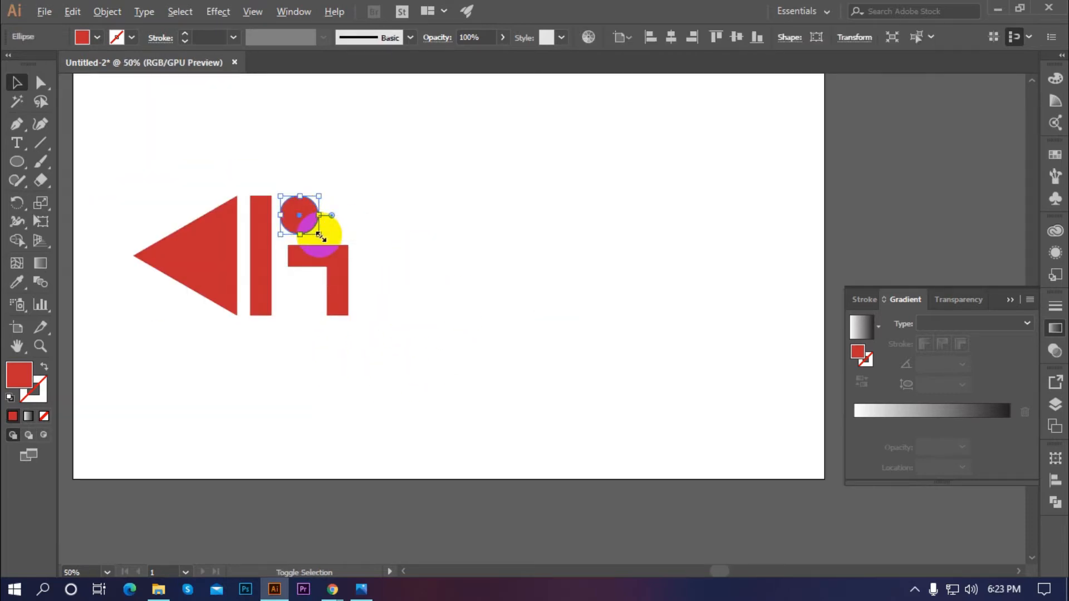
left_click(394, 303)
scroll(398, 319, "down", 2)
scroll(385, 315, "up", 2)
left_click(364, 303)
key("shift+Left")
scroll(362, 271, "up", 2)
left_click(363, 253)
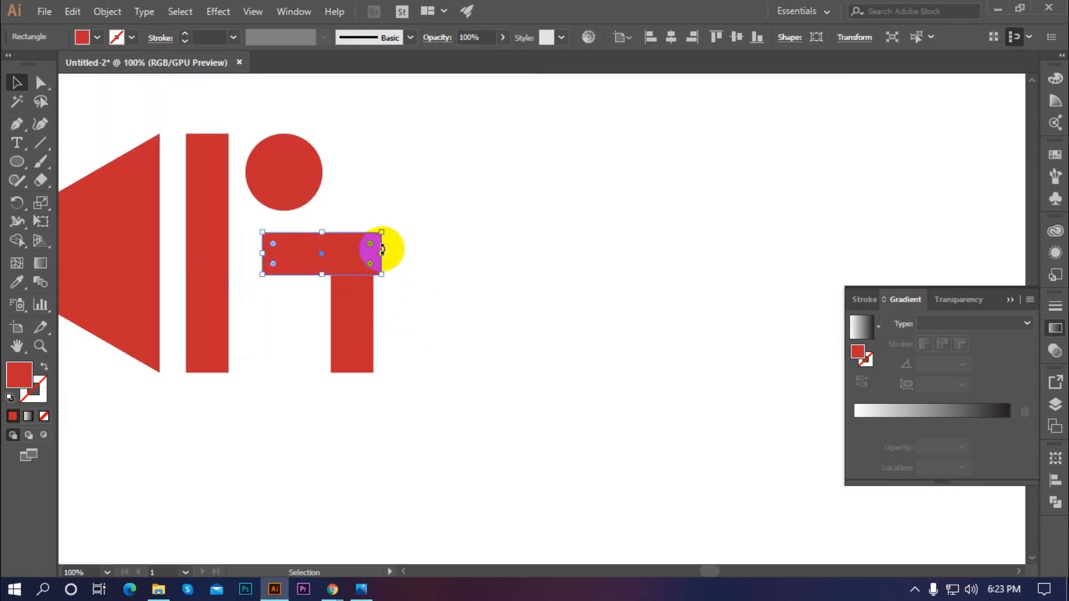
left_click_drag(382, 251, 375, 252)
left_click(427, 273)
scroll(421, 317, "down", 2)
scroll(421, 317, "down", 1)
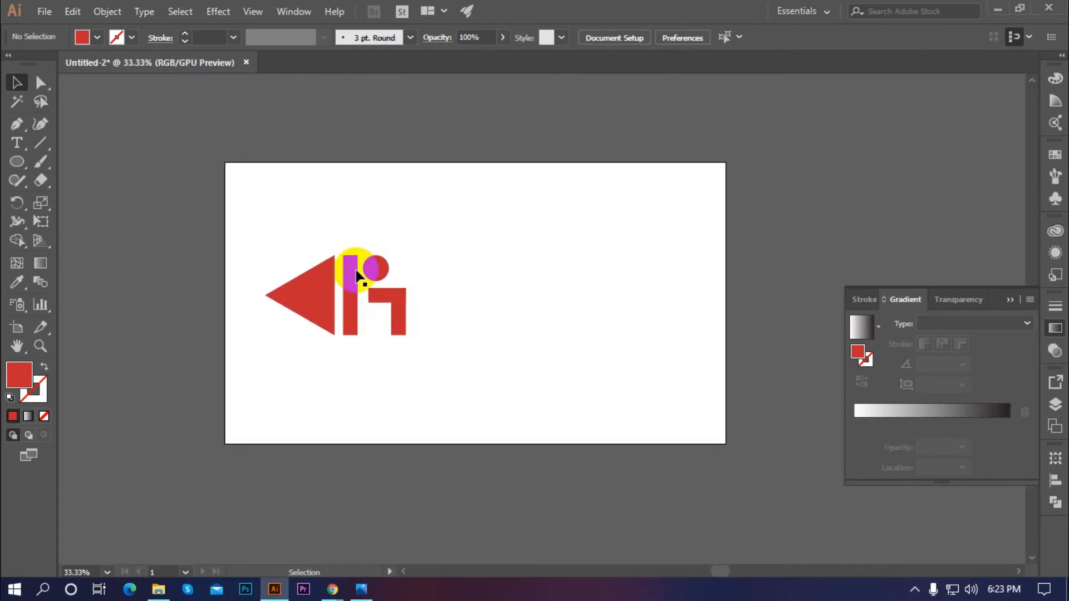
Add two enlarged copies of the circle side by side, slightly overlapping, right of the hook shape near its base
scroll(550, 306, "up", 1)
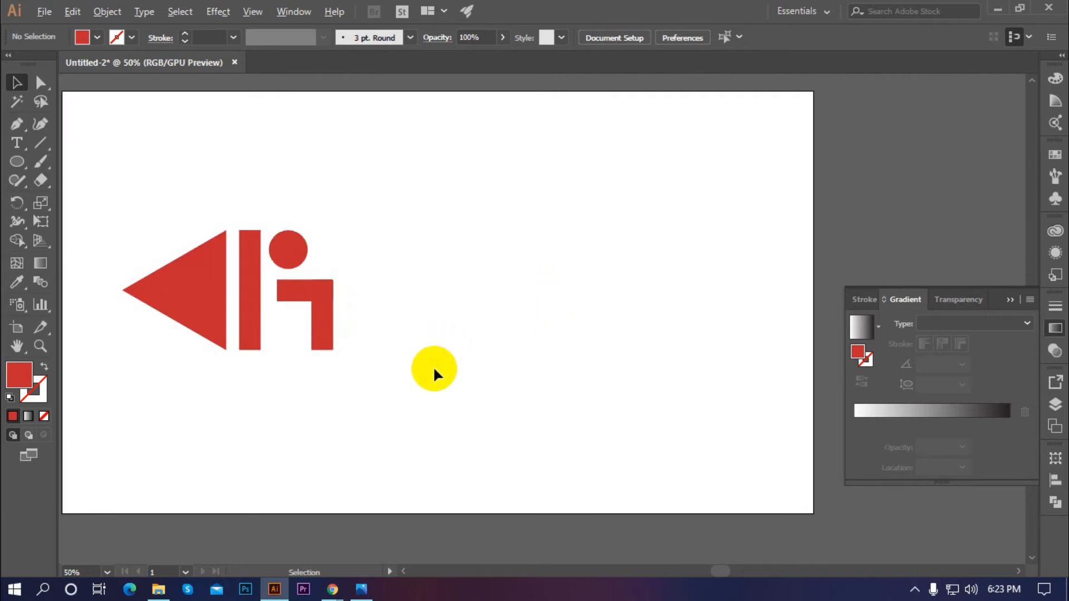
scroll(429, 367, "down", 1)
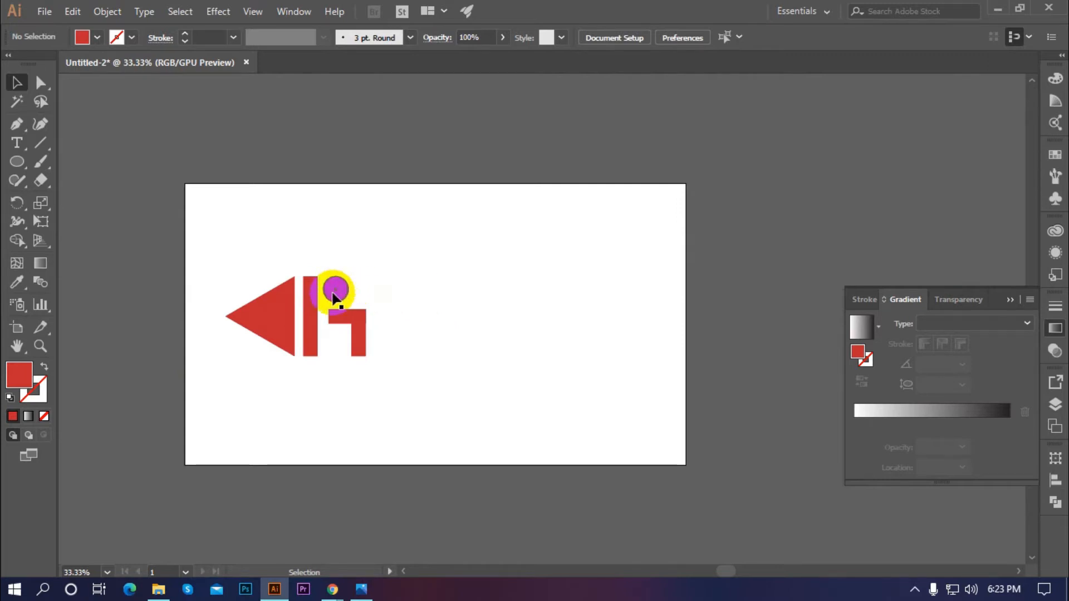
left_click_drag(336, 291, 409, 360)
left_click_drag(404, 358, 397, 353)
scroll(414, 351, "up", 1)
left_click_drag(313, 264, 449, 359)
left_click(423, 336, "shift")
left_click(439, 342, "shift")
left_click(459, 379)
scroll(440, 386, "down", 1)
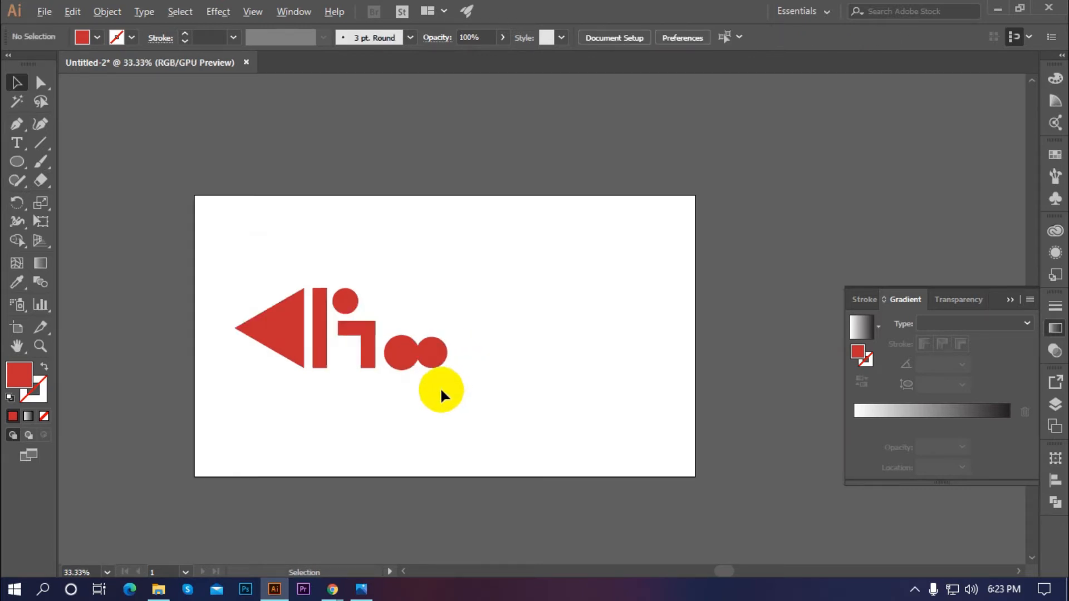
scroll(440, 386, "up", 1)
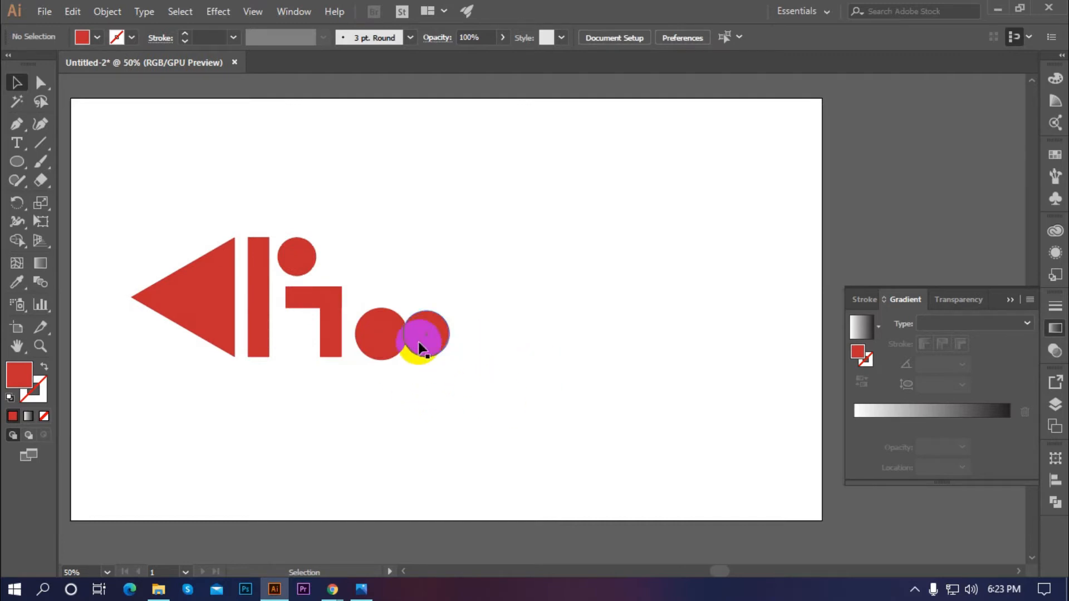
Copy the first vertical bar to the right so it overlaps the right side of the second lower circle
left_click(252, 328)
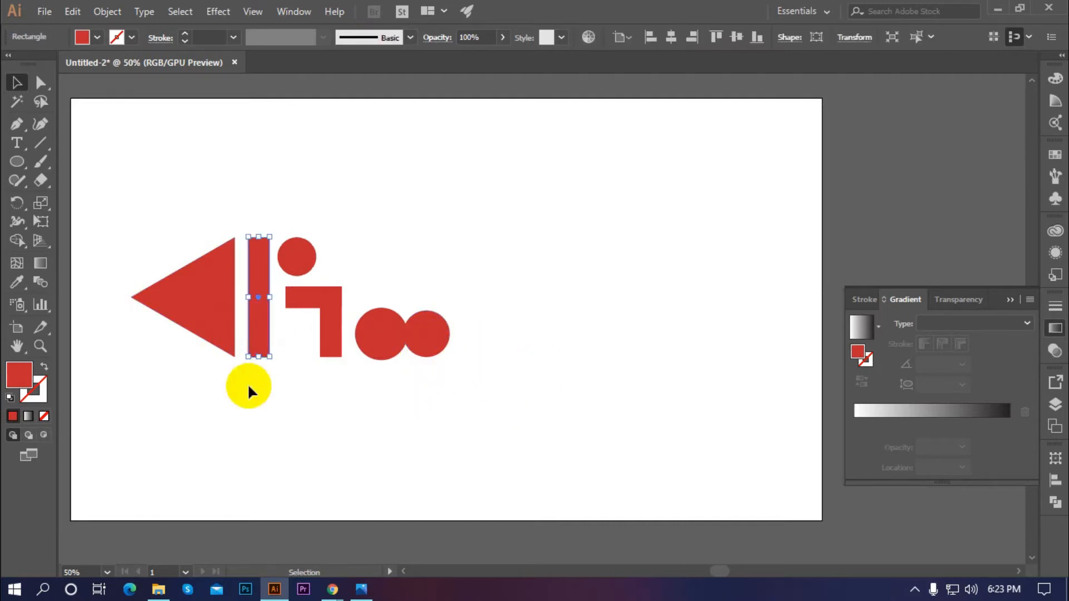
left_click_drag(260, 333, 451, 331)
left_click(476, 420)
scroll(476, 421, "down", 1)
scroll(457, 390, "up", 1)
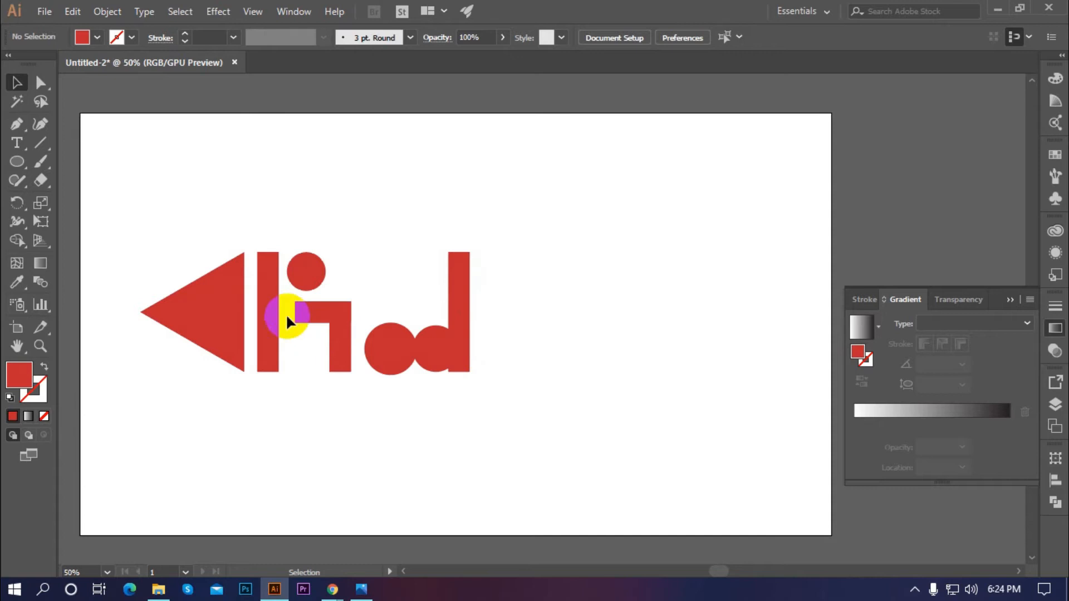
Copy the horizontal bar above the two lower circles, widen it almost to the vertical bar and align it with the bars' tops
left_click_drag(306, 316, 364, 263)
left_click(550, 294)
left_click(432, 272)
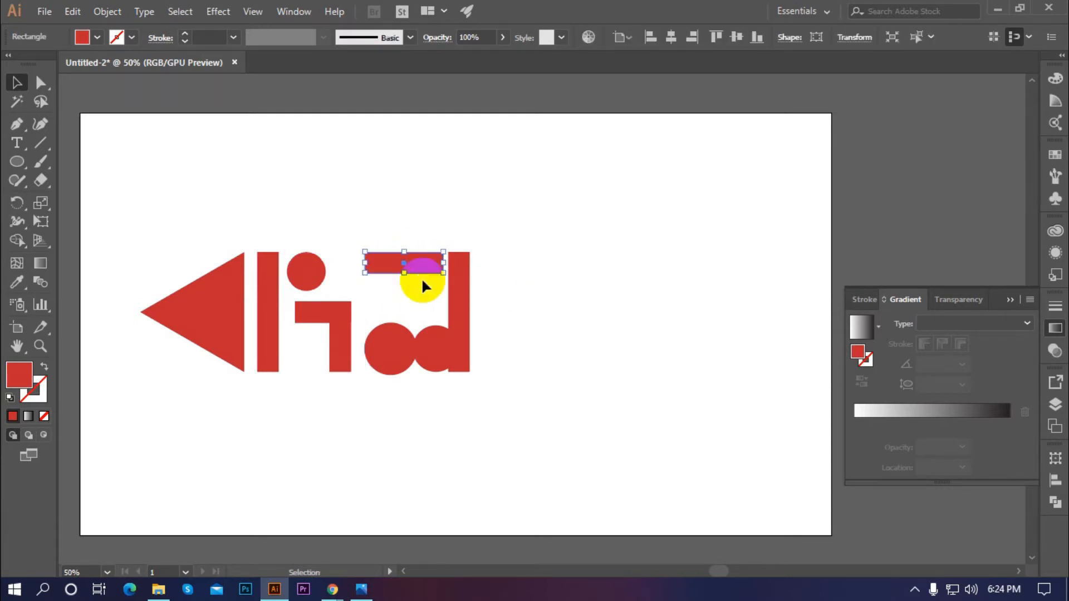
left_click(532, 283)
key("ctrl+minus")
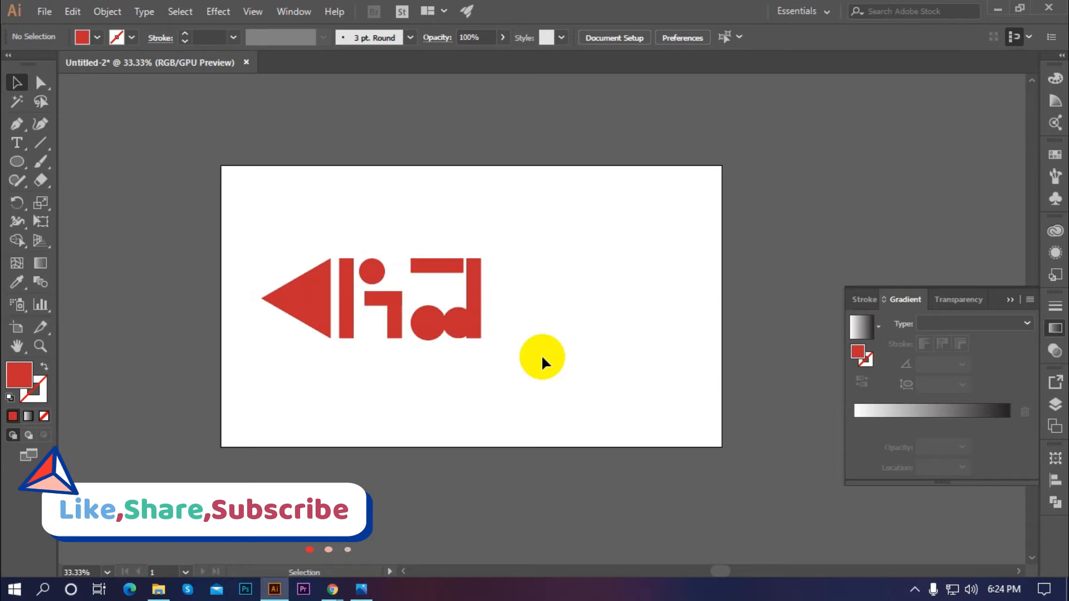
Add two more full-height copies of the vertical bar to the right of the row, leaving a narrow gap between them
scroll(526, 352, "up", 1)
scroll(516, 356, "down", 1)
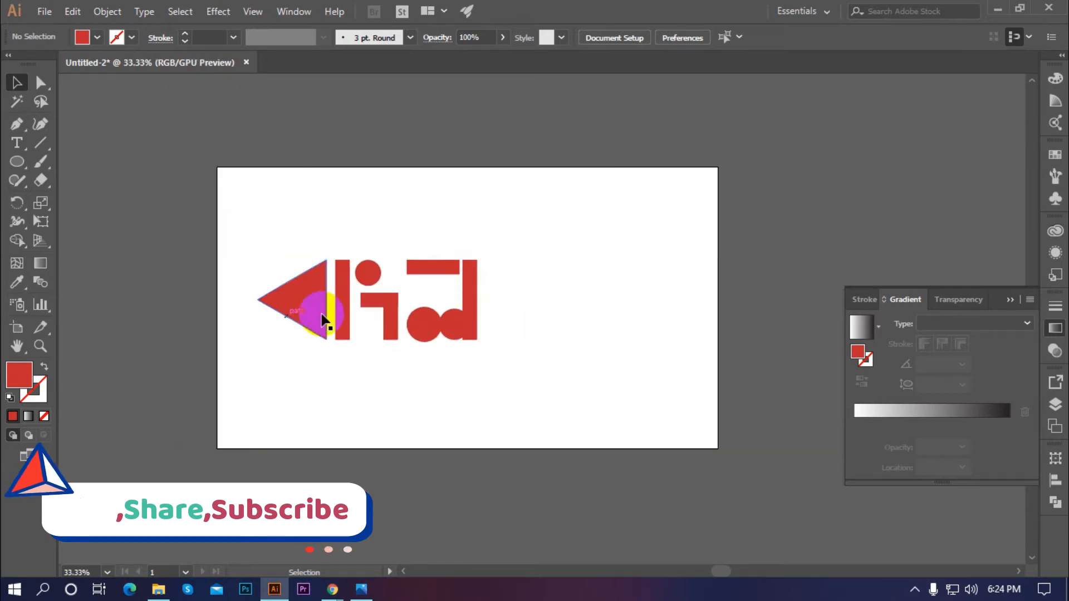
left_click_drag(346, 312, 491, 319)
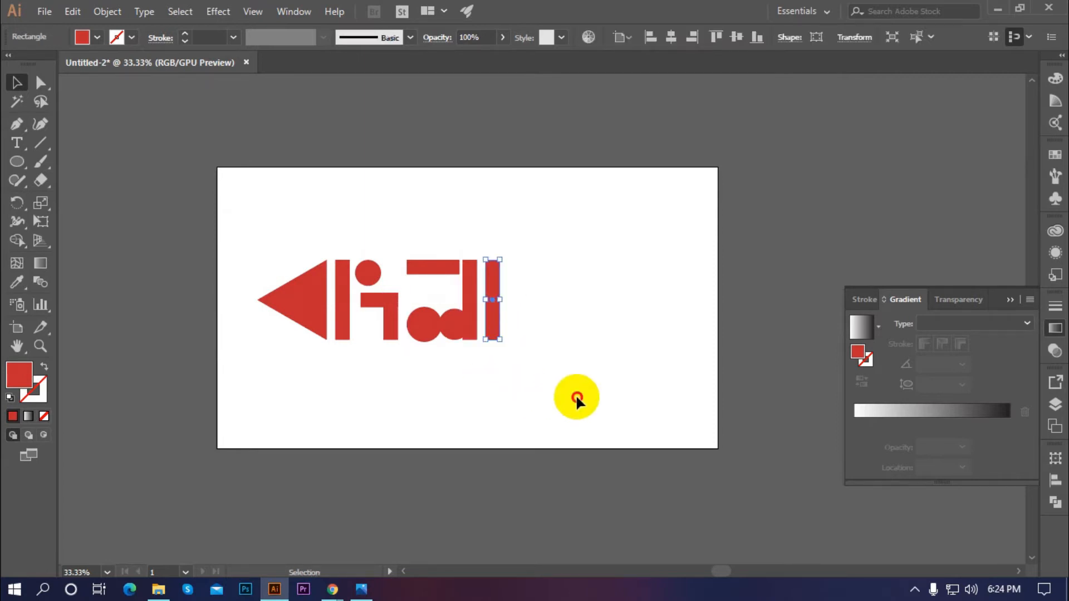
left_click(573, 396)
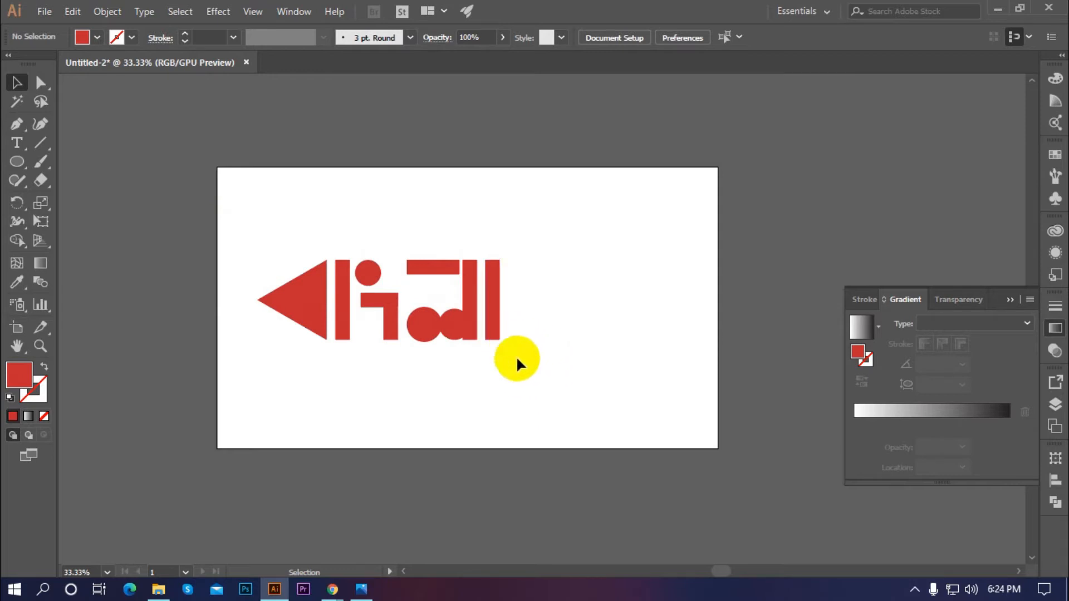
scroll(582, 350, "up", 1)
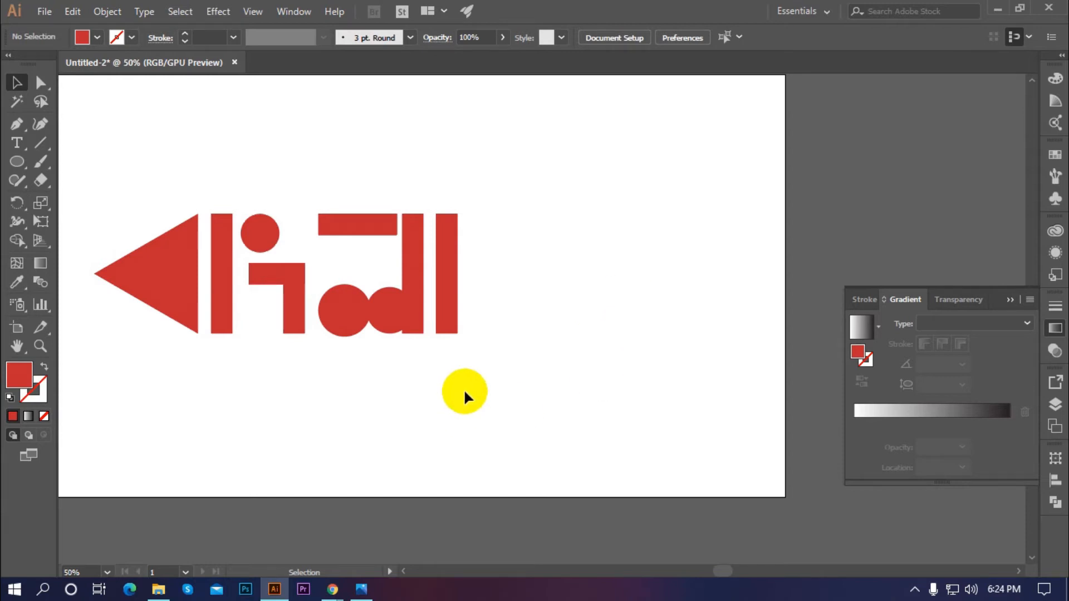
left_click_drag(447, 322, 480, 316)
left_click(635, 353)
Copy the small upper circle onto the right side of the last bar's foot, aligned with its base, and nudge it slightly right
left_click(262, 232)
left_click_drag(262, 232, 508, 313)
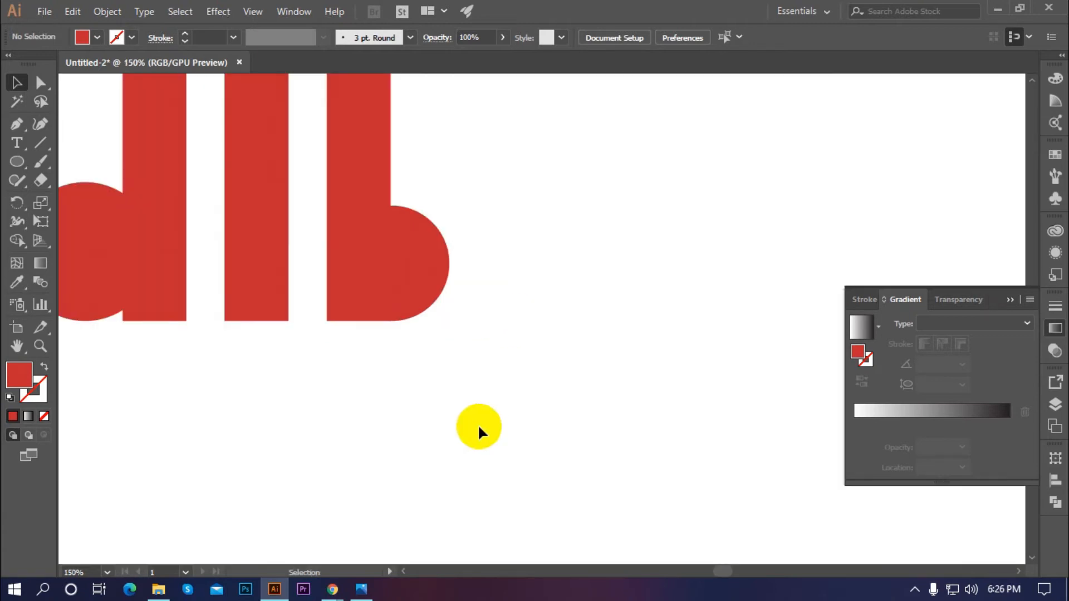
left_click(414, 294)
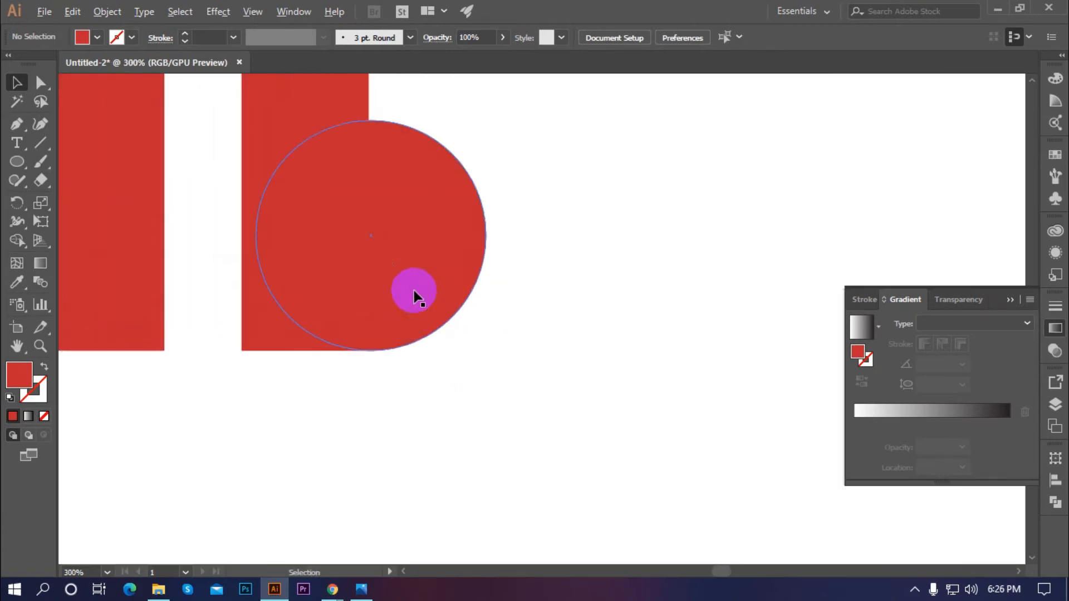
left_click(464, 451)
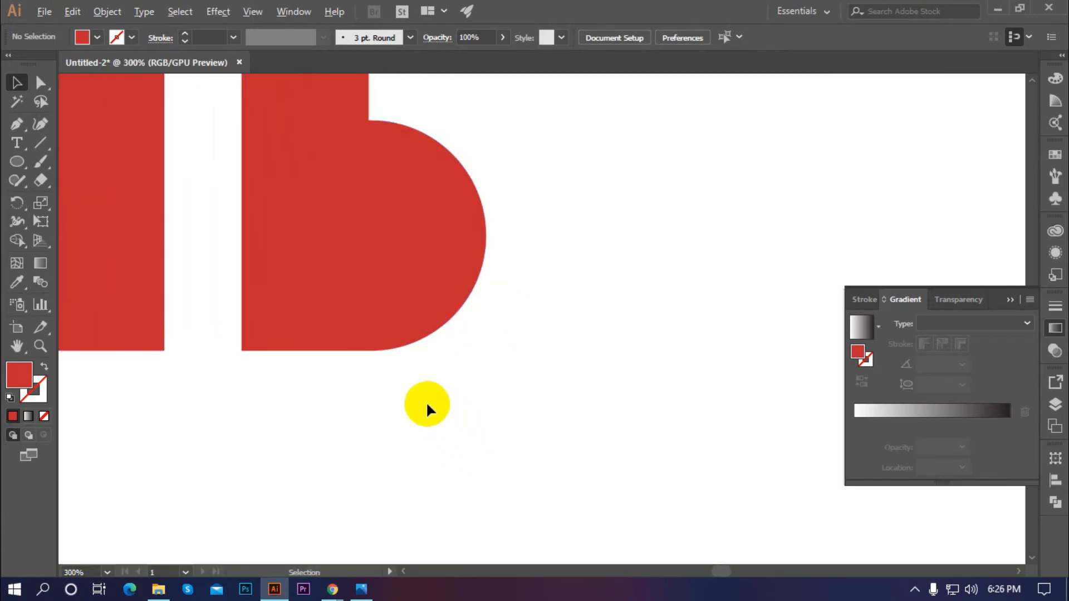
left_click(405, 326)
left_click_drag(412, 326, 418, 330)
left_click(472, 433)
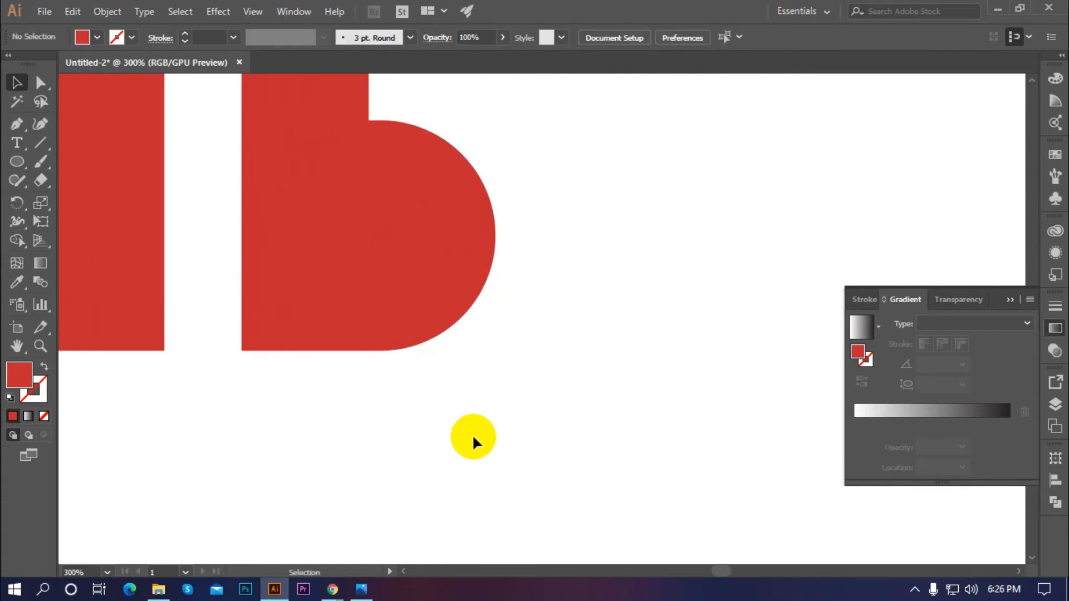
Move the circle at the last bar's foot slightly further right, keeping it level with the bar's base
key("ctrl+1")
scroll(462, 484, "down", 3)
scroll(463, 503, "up", 4)
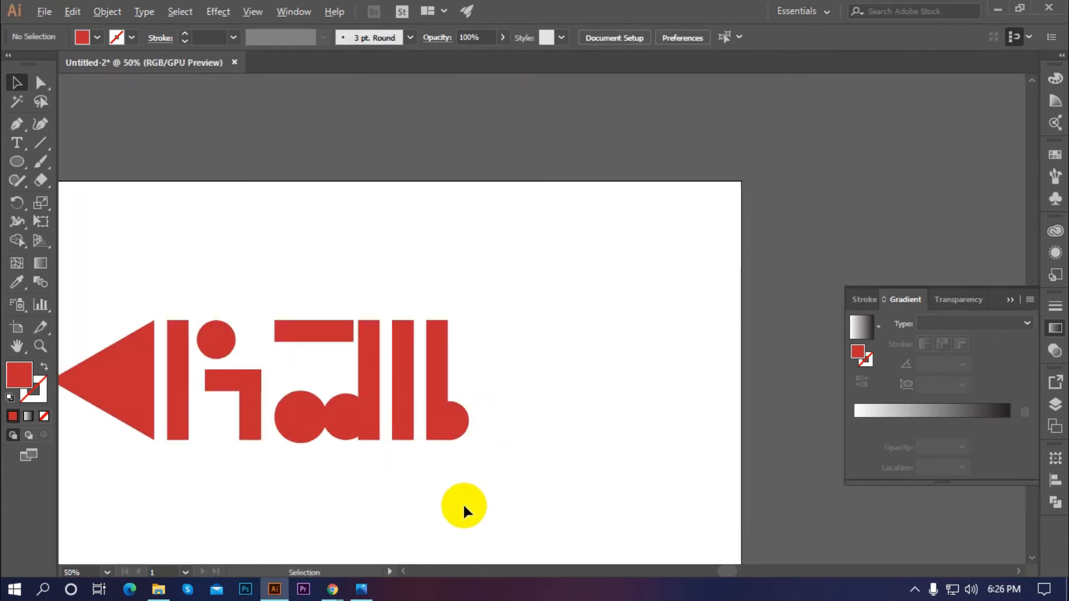
scroll(429, 337, "up", 1)
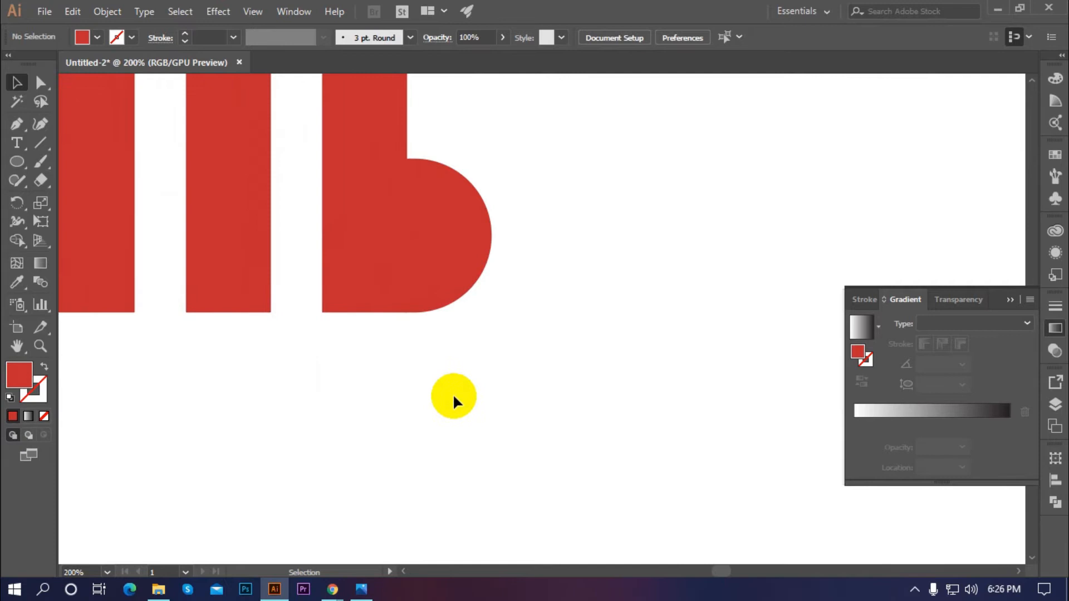
scroll(446, 387, "down", 4)
scroll(444, 359, "up", 3)
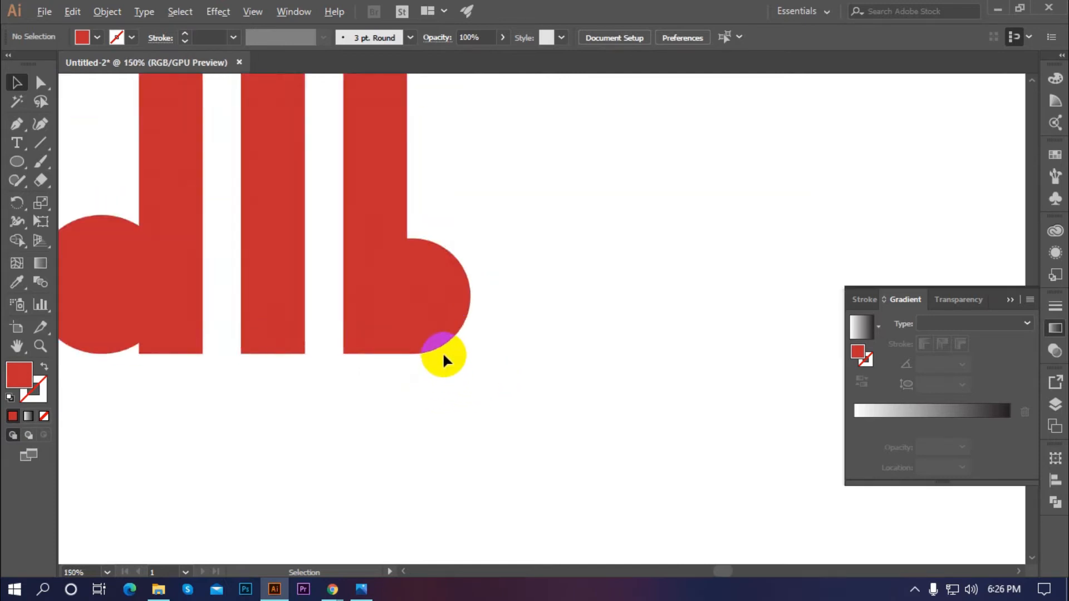
scroll(443, 360, "up", 1)
scroll(423, 431, "down", 4)
scroll(433, 450, "up", 2)
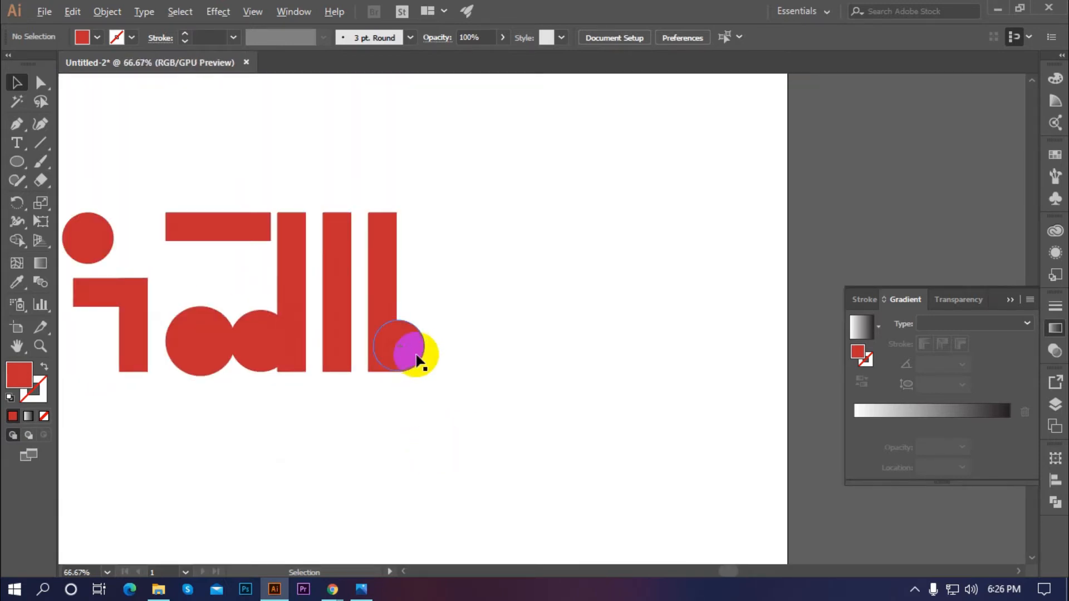
scroll(417, 359, "up", 2)
left_click_drag(399, 293, 404, 296)
scroll(405, 375, "down", 2)
scroll(423, 389, "down", 3)
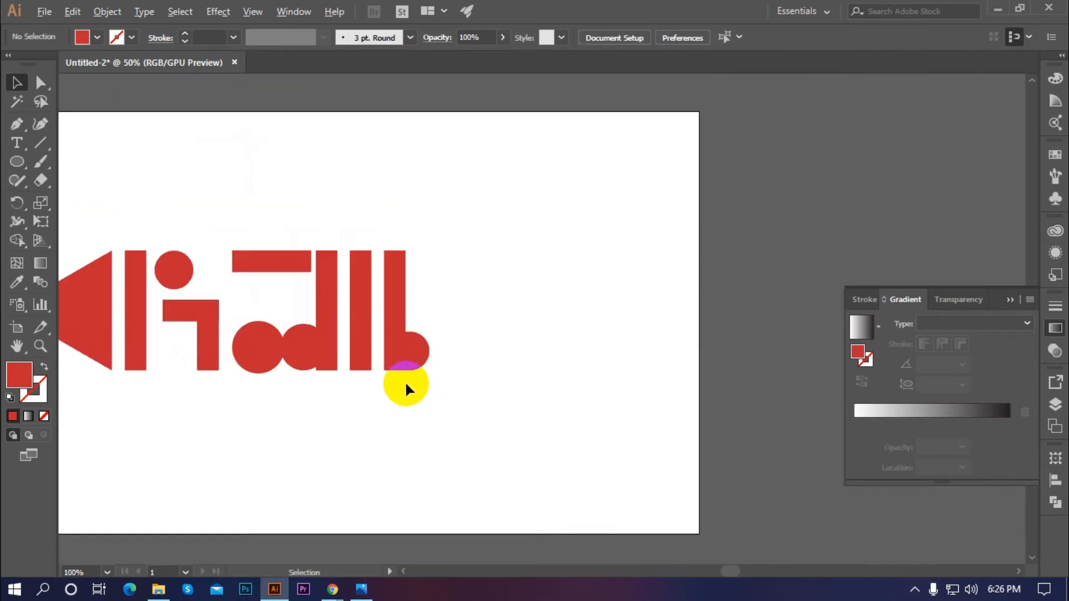
Examine the join between the last bar and its circle, and the look of the whole row of shapes
scroll(464, 432, "down", 3)
scroll(423, 412, "up", 3)
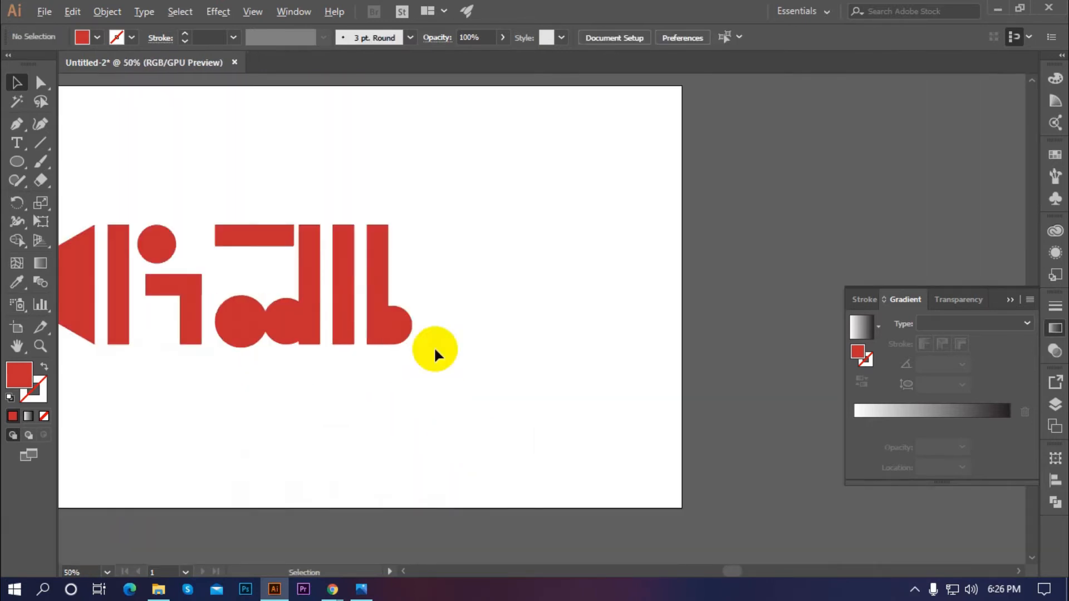
scroll(436, 333, "up", 1)
scroll(477, 394, "down", 3)
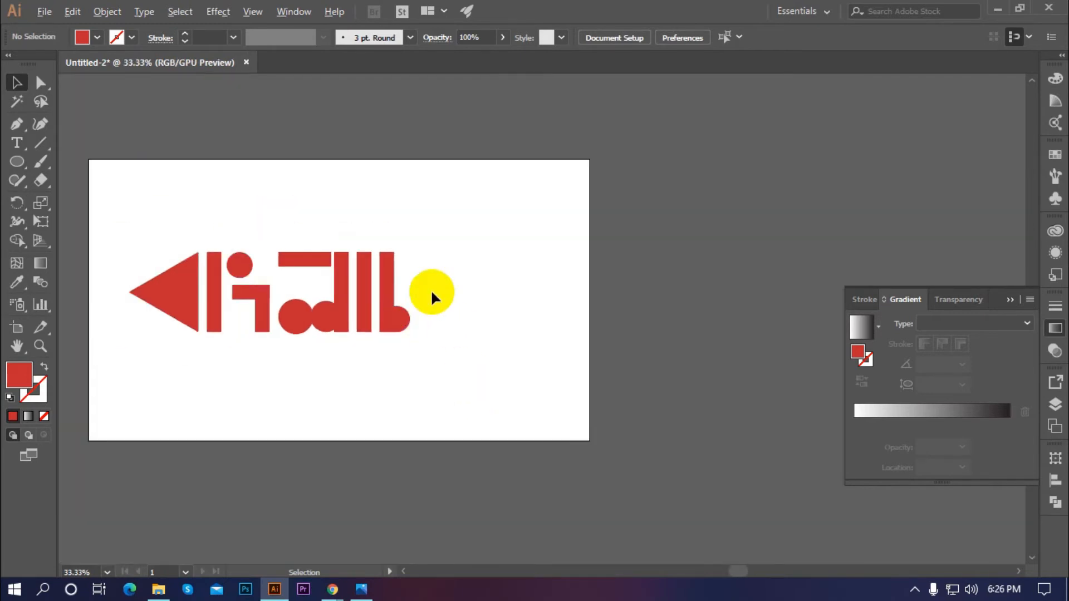
scroll(432, 334, "up", 3)
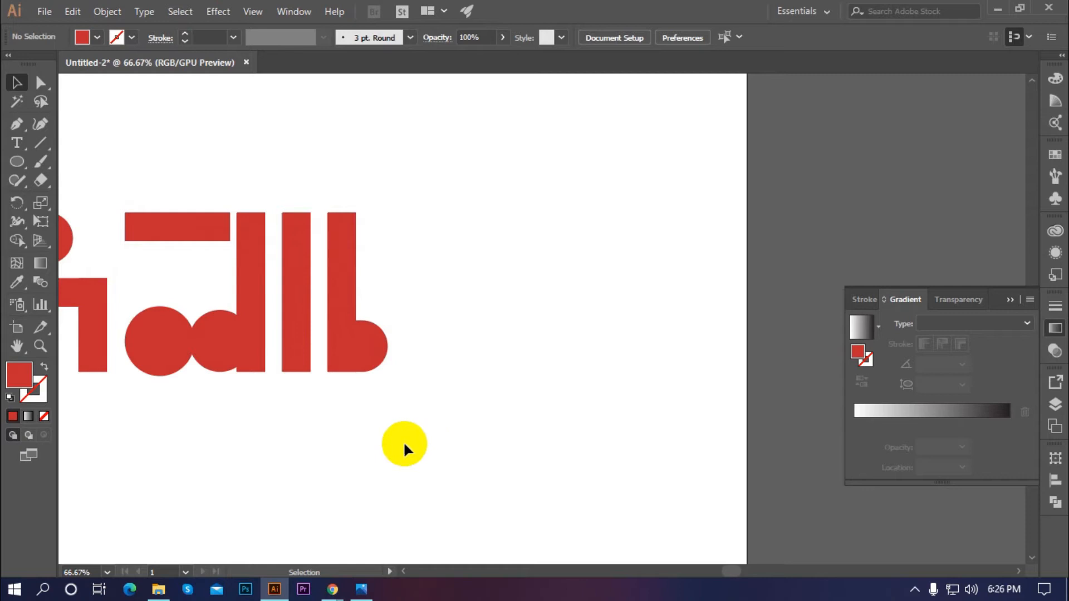
scroll(462, 353, "down", 3)
scroll(454, 353, "up", 2)
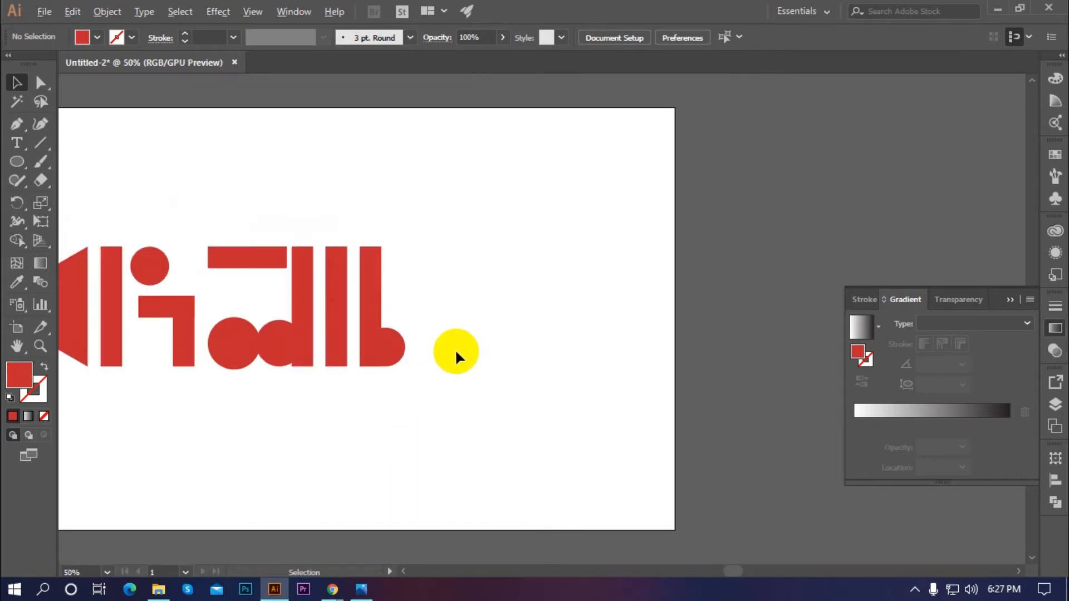
Copy the large triangle to the empty area beyond the last bar and scale the copy down to about half the bar's height
scroll(473, 351, "down", 1)
left_click(196, 319)
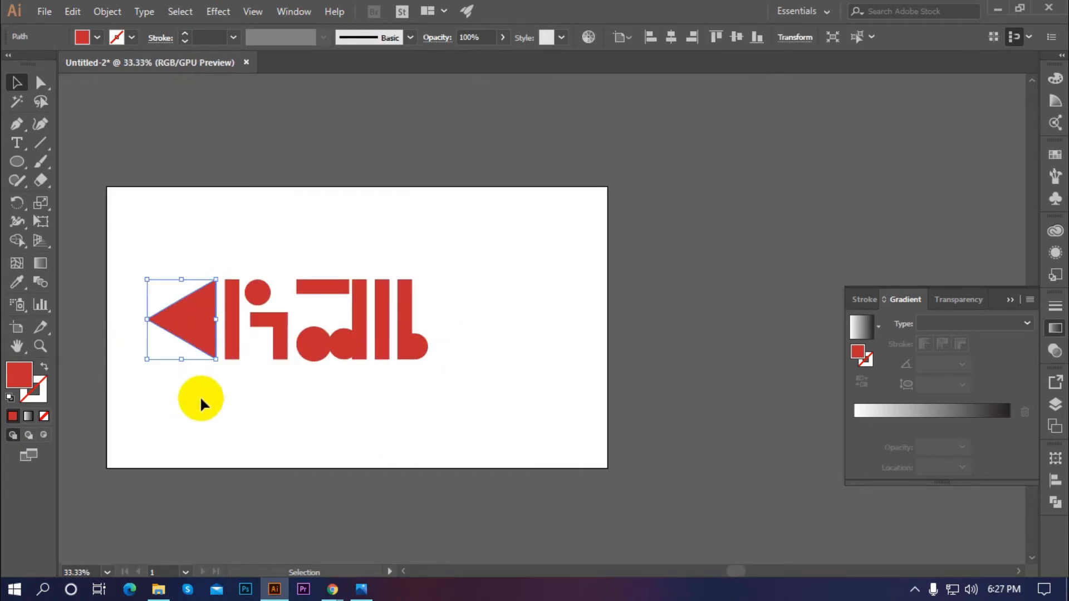
scroll(375, 346, "up", 1)
left_click_drag(89, 340, 548, 290)
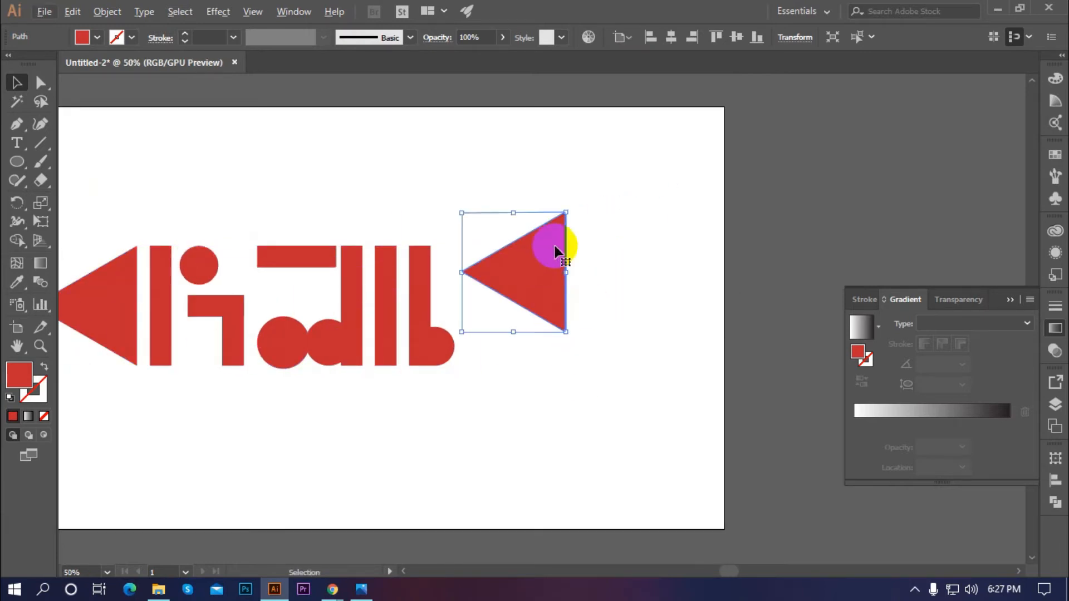
left_click_drag(567, 209, 540, 241)
scroll(538, 255, "up", 2)
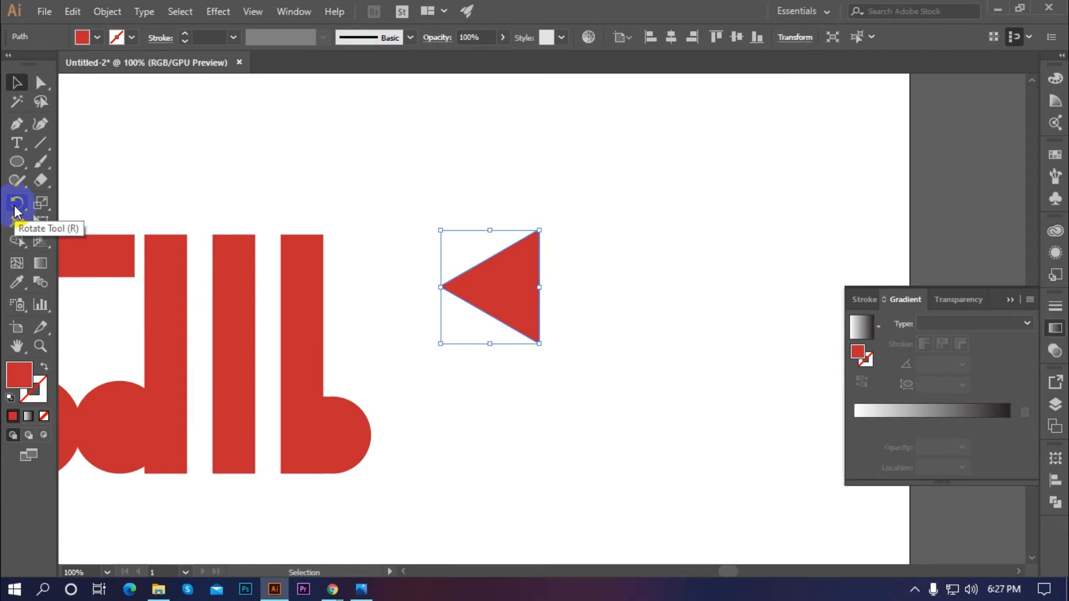
left_click(381, 261)
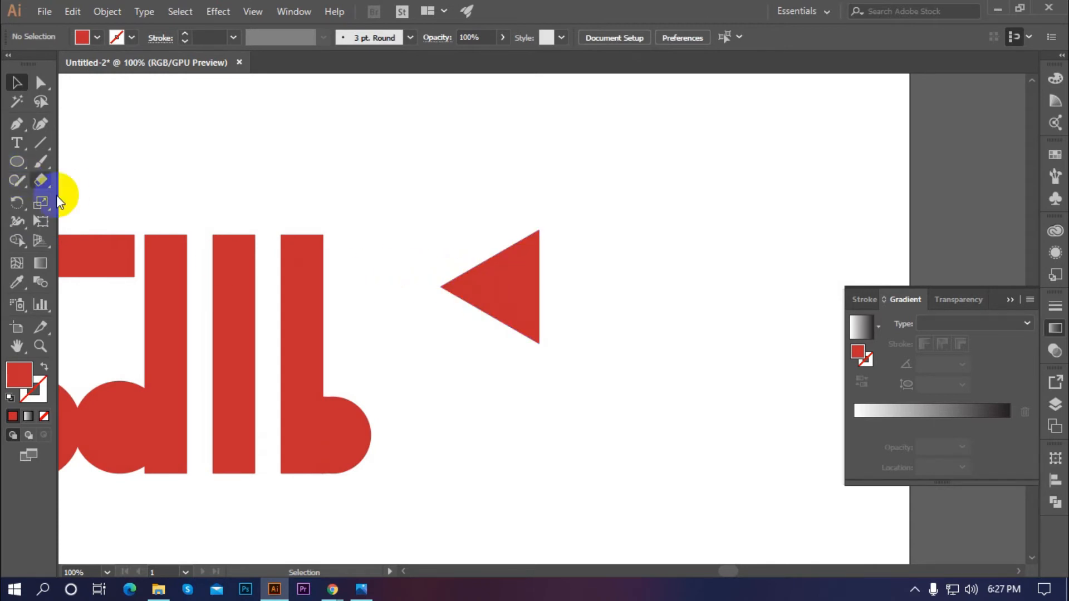
Rotate the triangle copy to point right and place its flat side against the upper right edge of the last bar
scroll(326, 285, "up", 1)
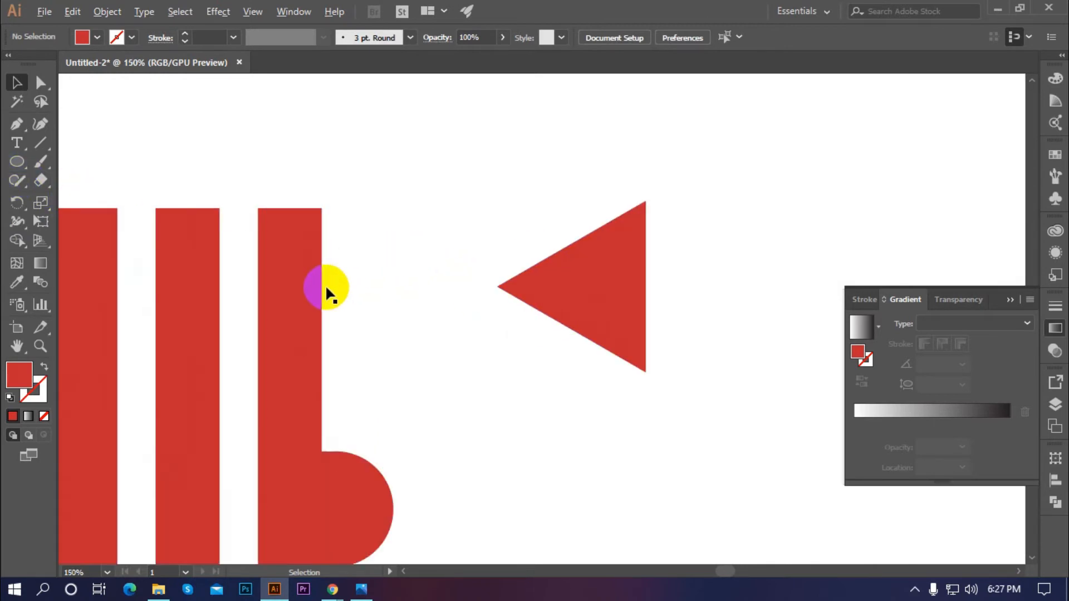
left_click_drag(575, 290, 400, 312)
left_click_drag(475, 406, 490, 300)
left_click(513, 374)
left_click_drag(413, 315, 375, 310)
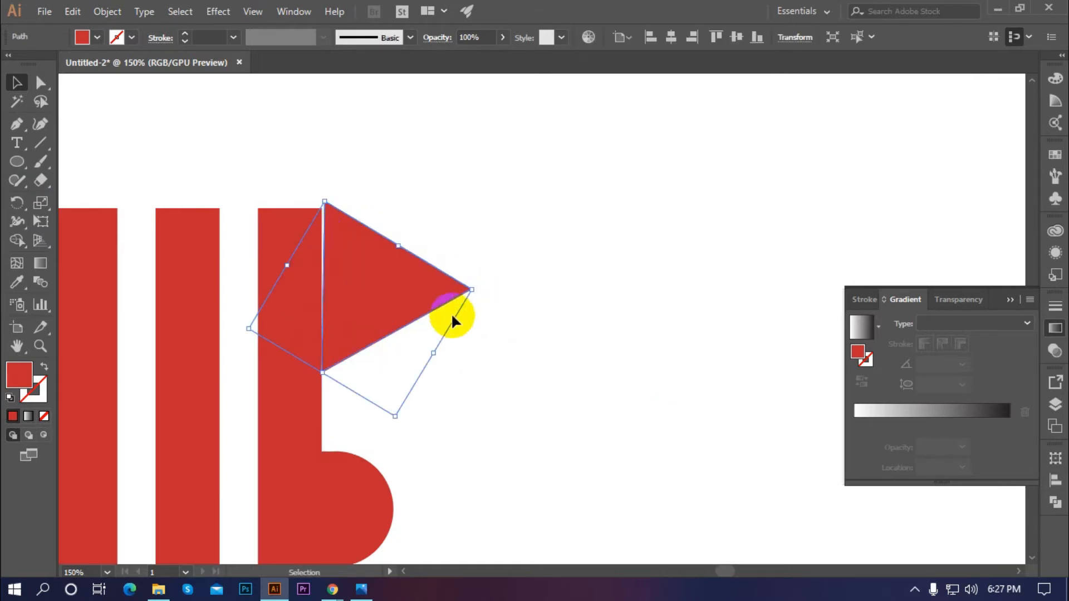
Fine-tune the triangle's rotation so that its flat side runs parallel to the last bar's edge
left_click_drag(477, 291, 479, 289)
left_click(556, 359)
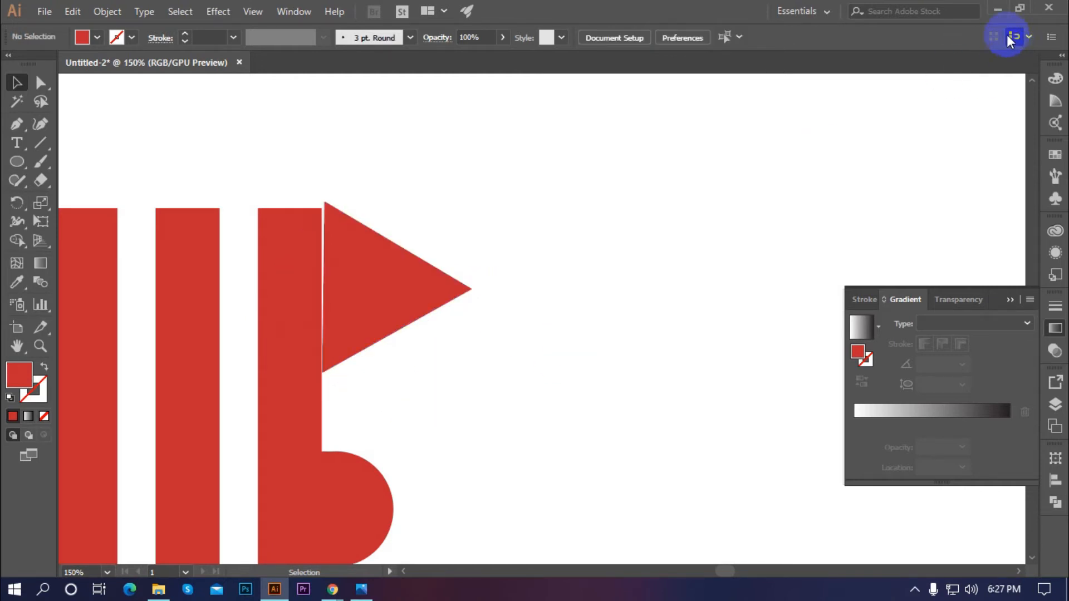
left_click(454, 304)
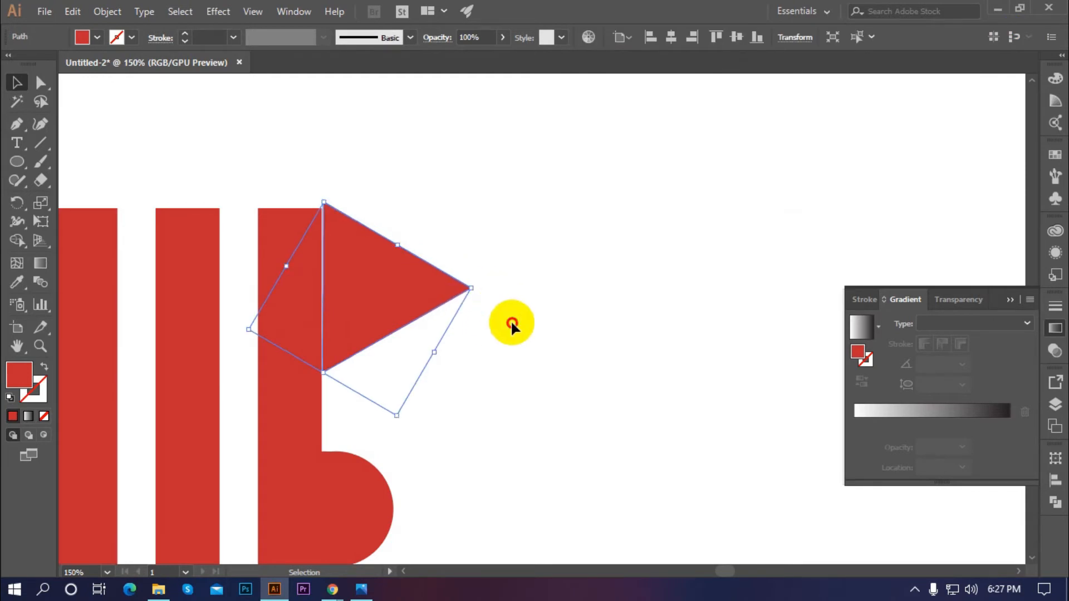
left_click(438, 357)
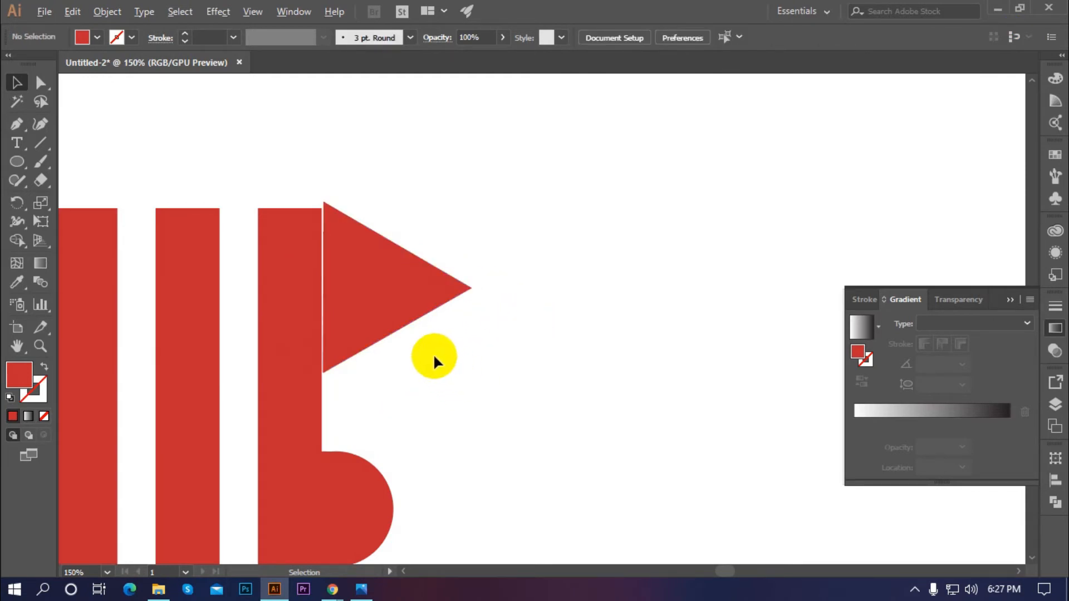
Shrink the right-pointing triangle and set it a narrow gap away from the last bar, level with the bar's top
scroll(433, 353, "down", 3)
scroll(436, 342, "up", 2)
left_click_drag(376, 356, 419, 355)
left_click(476, 372)
left_click(438, 329)
left_click_drag(489, 322, 457, 366)
Copy the small triangle below itself and rotate the copy to point left towards the bar
left_click(422, 350)
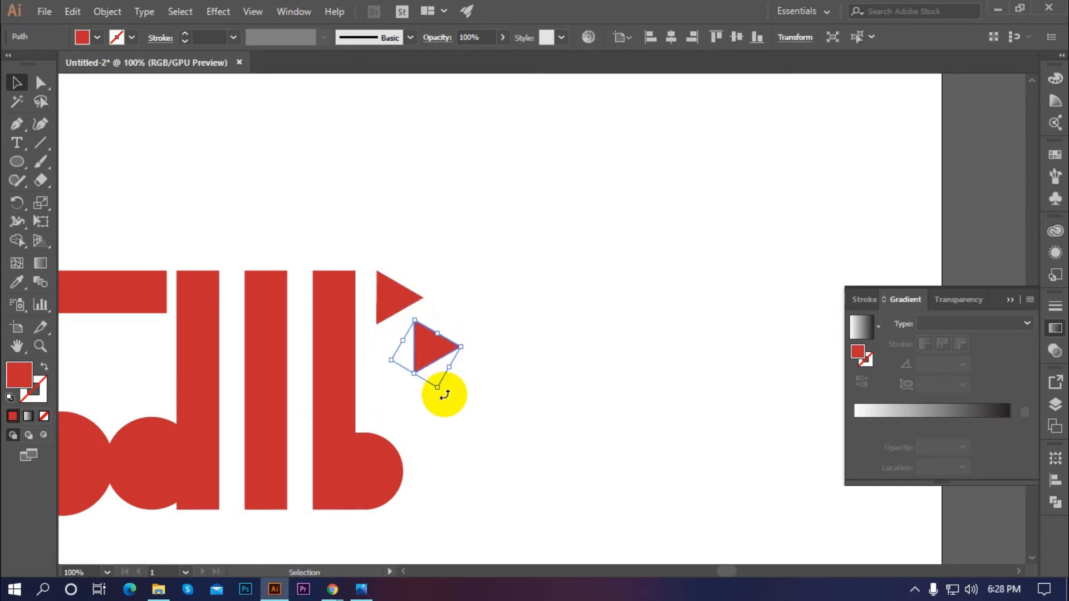
left_click_drag(443, 395, 387, 391)
left_click_drag(349, 333, 373, 241)
scroll(428, 361, "up", 1)
left_click_drag(418, 356, 406, 318)
Straighten the lower triangle so its flat side is vertical, and enlarge it beyond the size of the upper one
scroll(382, 305, "up", 3)
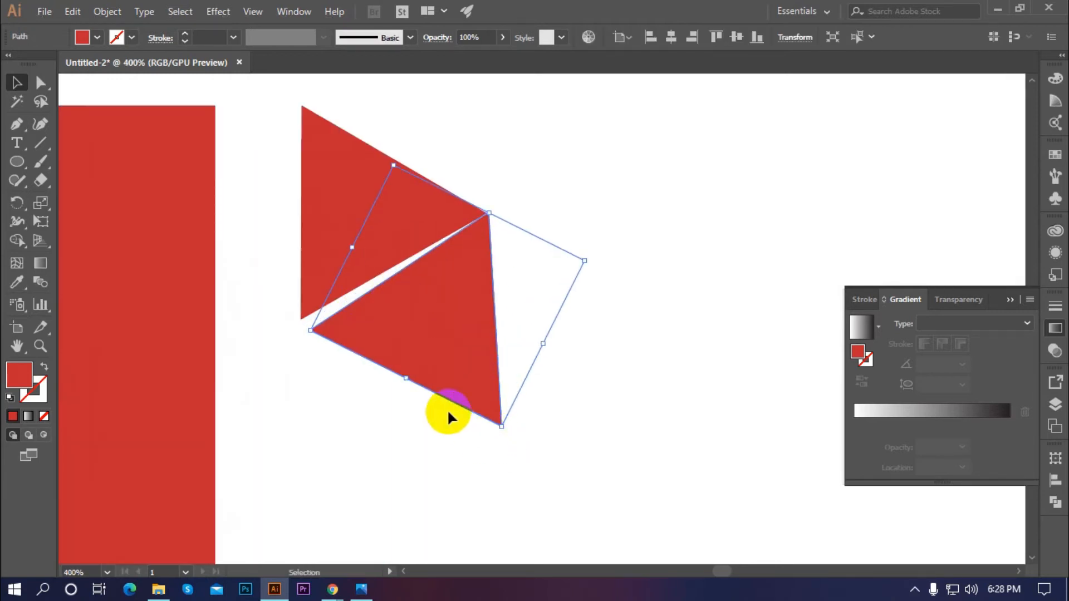
mouse_move(504, 435)
left_mouse_down()
mouse_move(492, 439)
mouse_move(497, 449)
left_mouse_up()
left_click(497, 449)
scroll(458, 358, "down", 4)
left_click(450, 357)
left_click_drag(450, 356, 483, 450)
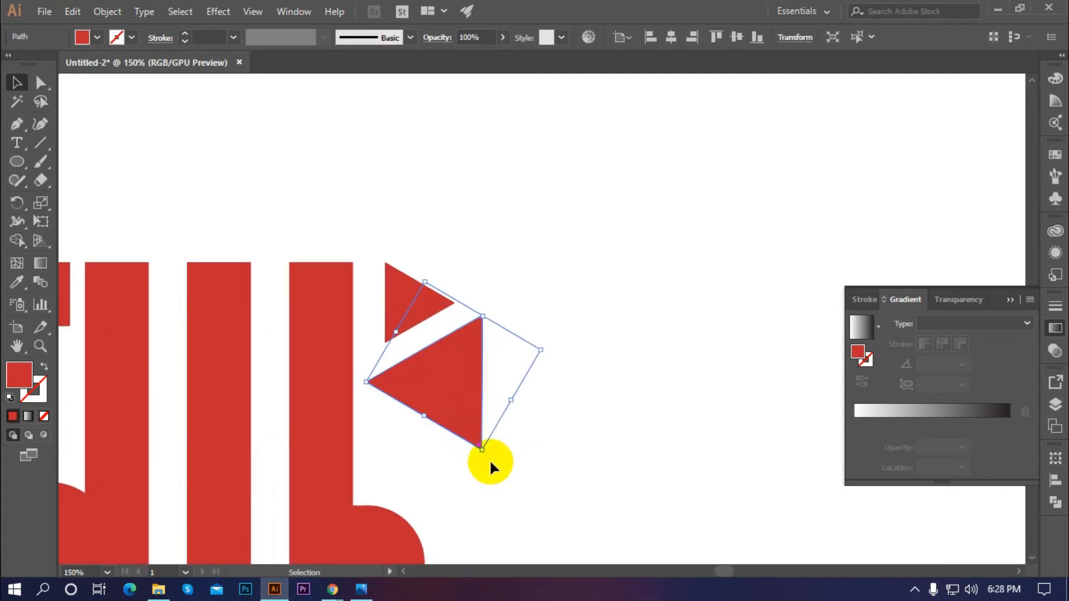
left_click(491, 463)
Move the lower triangle slightly so that its tip lines up with the upper triangle's flat side
scroll(489, 440, "down", 2)
scroll(470, 390, "up", 1)
left_click_drag(379, 370, 393, 374)
left_click(532, 402)
scroll(429, 410, "down", 2)
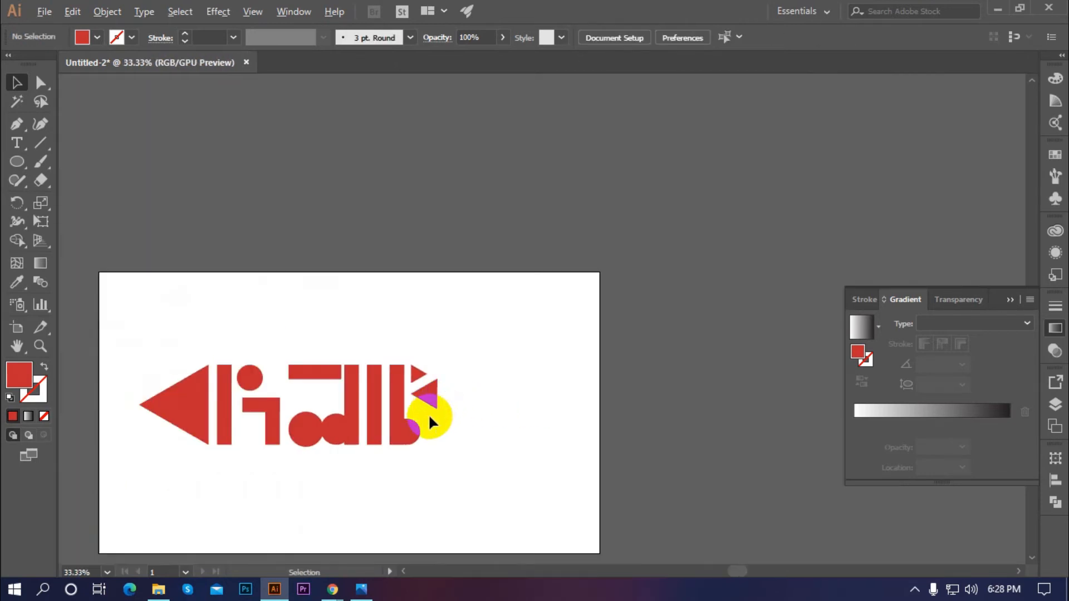
scroll(426, 410, "up", 1)
scroll(404, 374, "up", 2)
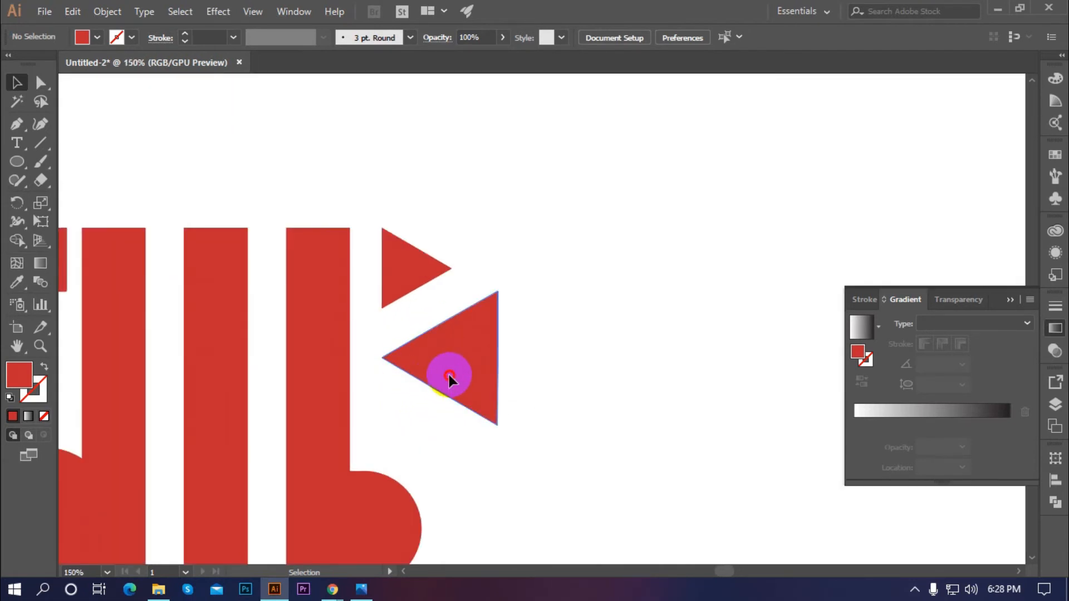
Nudge the lower triangle slightly left and down, and fine-tune its size or angle at the lower corner
left_click_drag(449, 375, 443, 380)
key("ctrl+minus")
key("ctrl+minus")
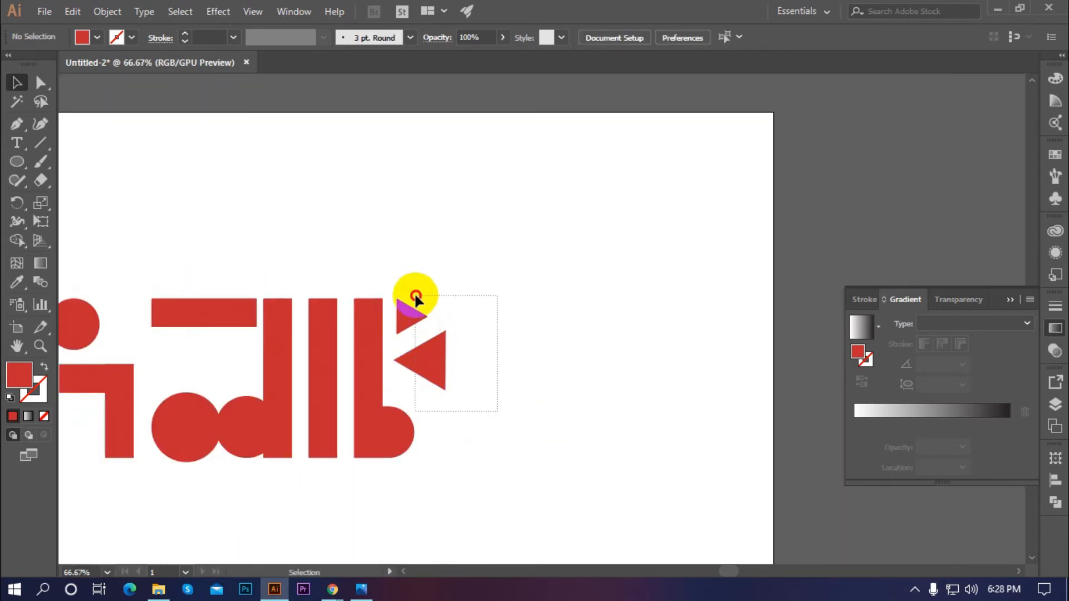
left_click_drag(416, 298, 416, 296)
mouse_move(446, 391)
left_mouse_down()
mouse_move(454, 401)
mouse_move(447, 391)
left_mouse_up()
left_click(484, 410)
key("ctrl+minus")
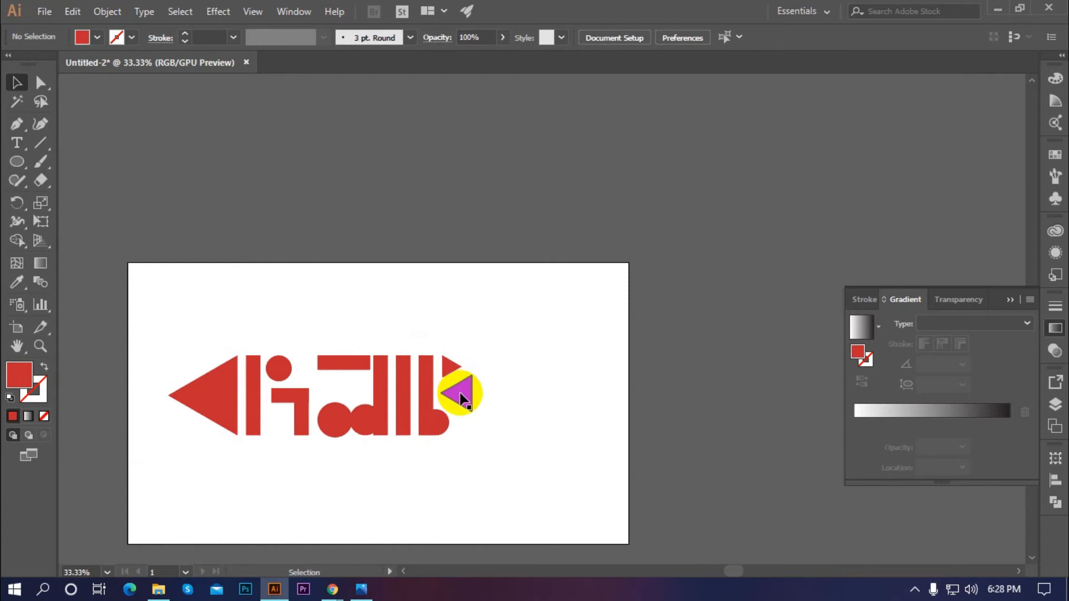
Examine the spacing between the two small triangles and the last bar, and the look of the whole row
scroll(468, 404, "up", 2)
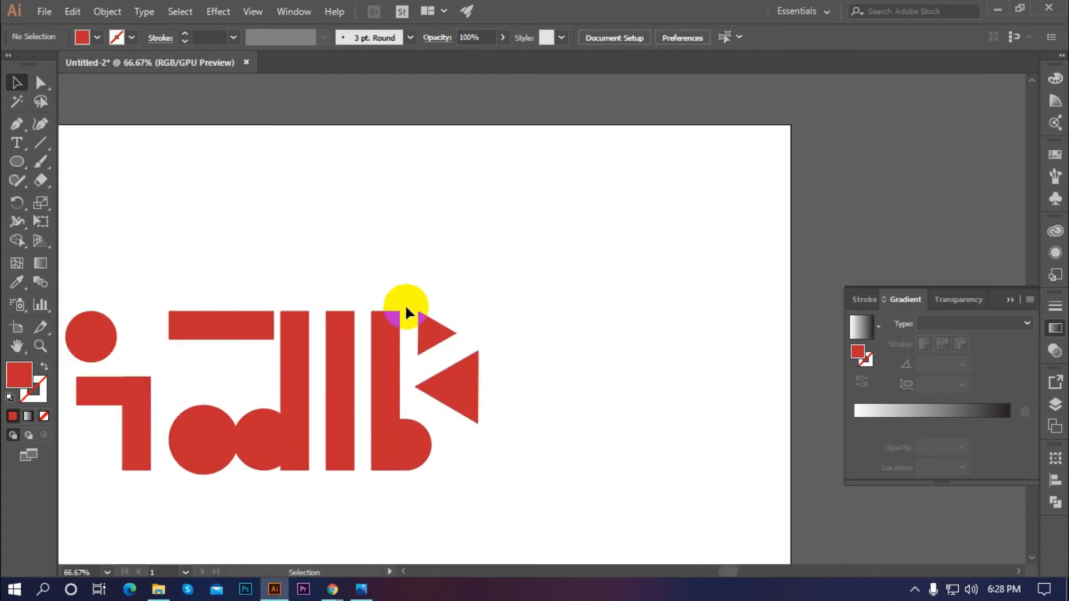
left_click_drag(410, 312, 410, 372)
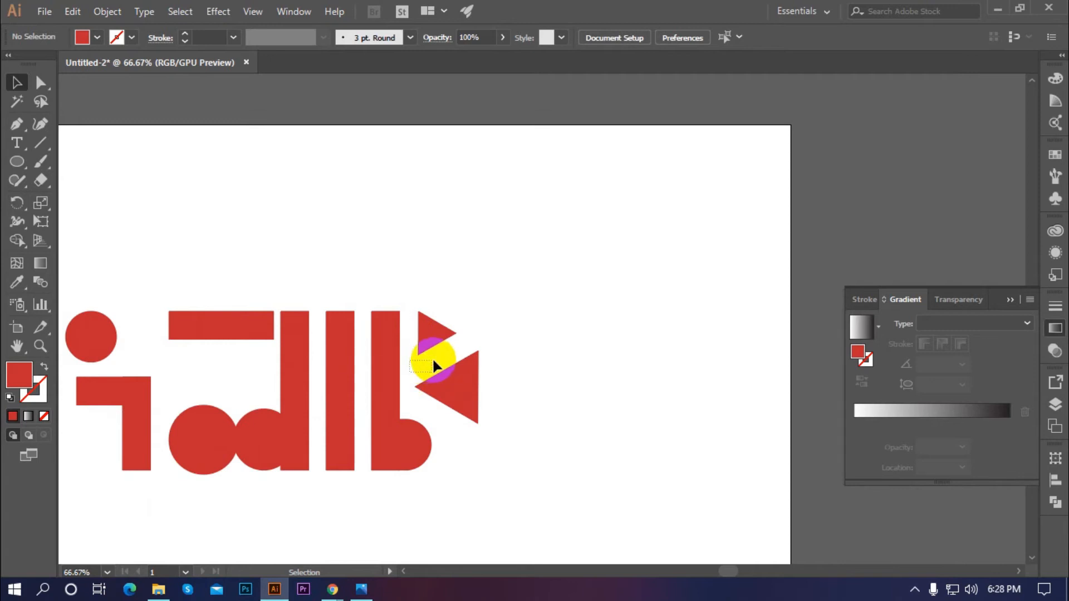
scroll(492, 333, "down", 2)
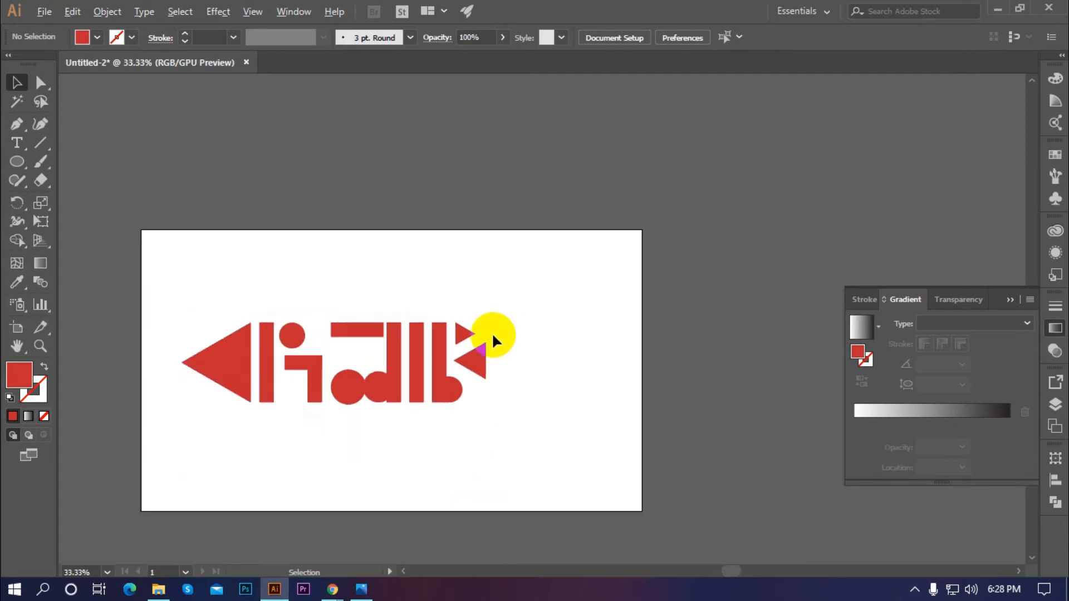
scroll(502, 379, "up", 2)
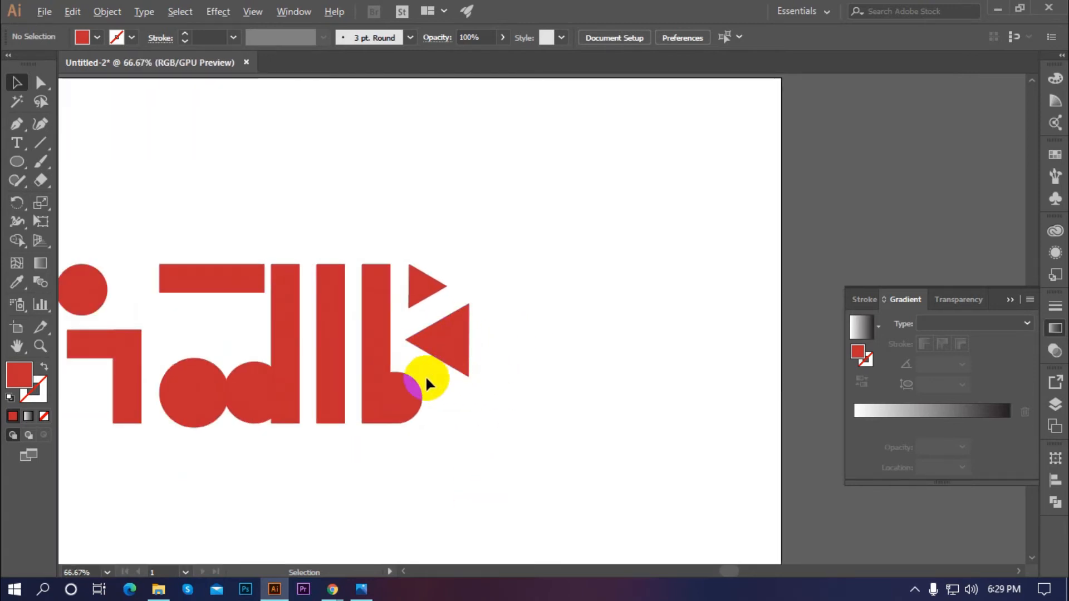
left_click_drag(429, 251, 513, 361)
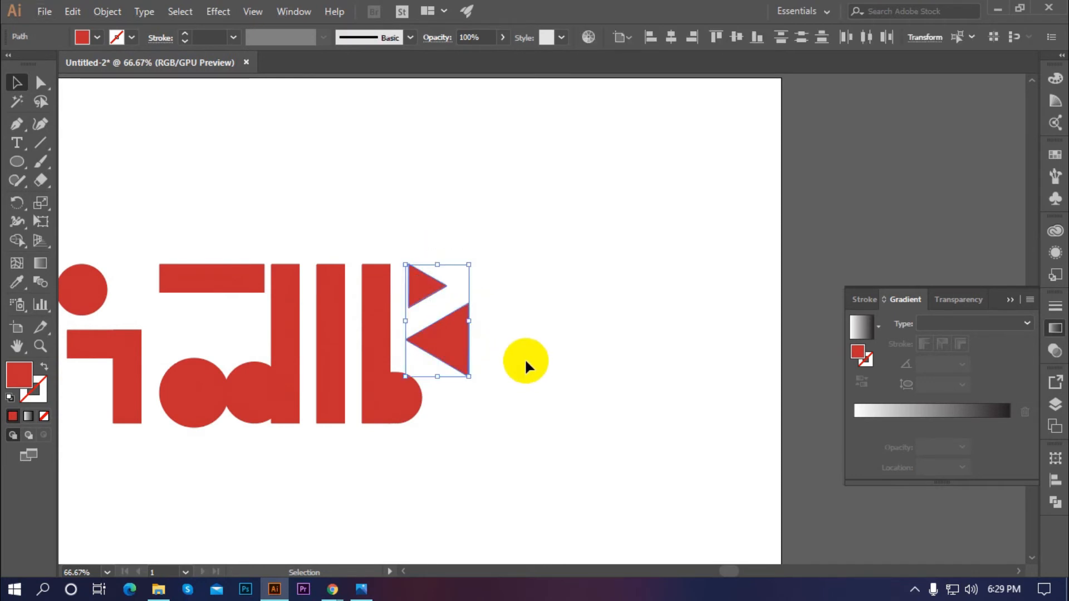
left_click(529, 354)
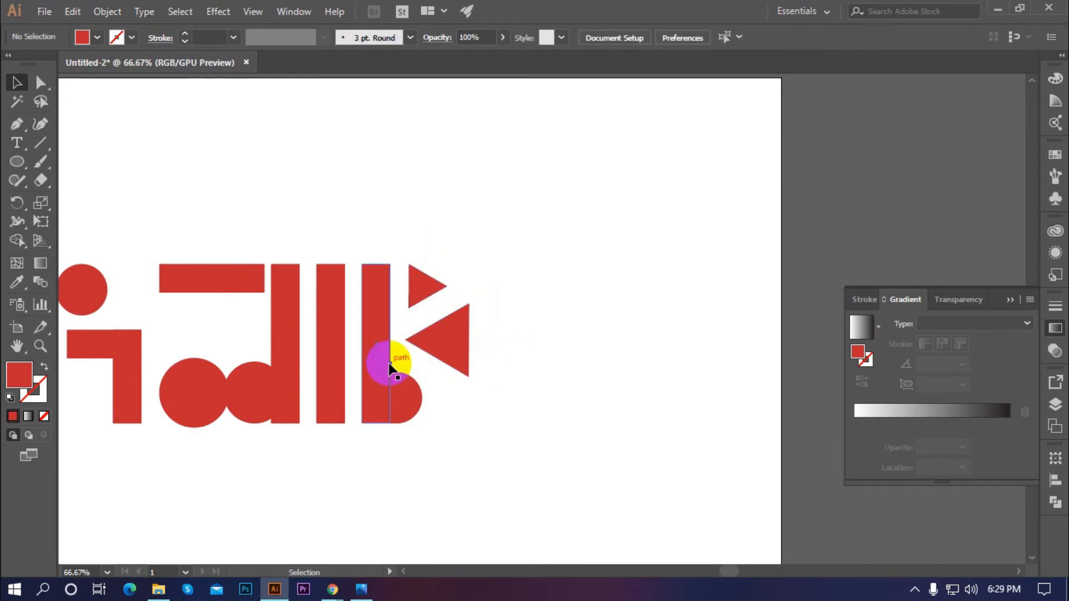
scroll(395, 352, "down", 2)
scroll(465, 404, "down", 1)
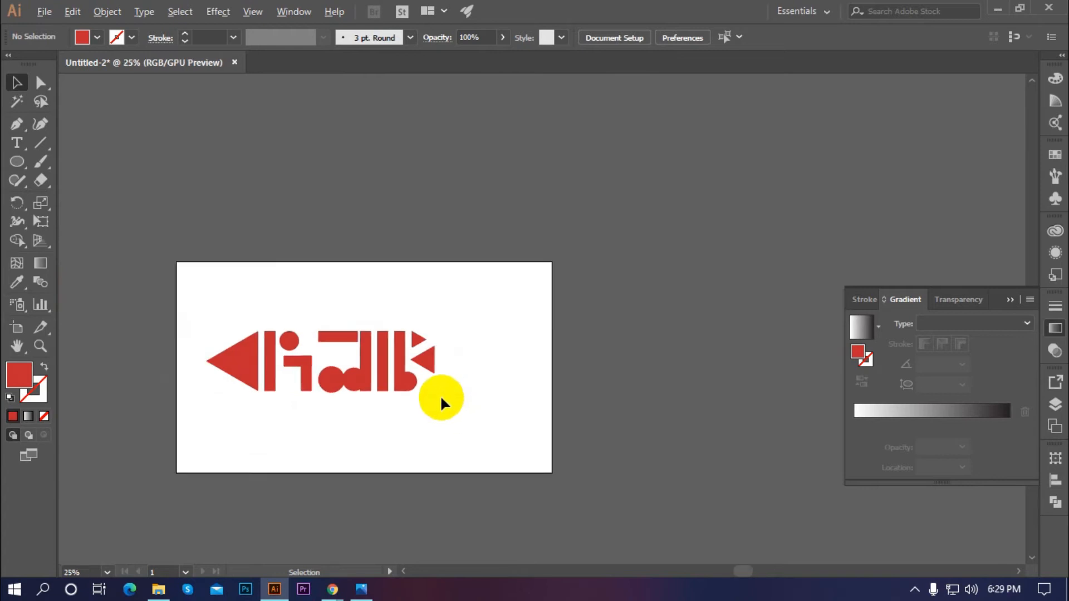
scroll(492, 365, "up", 1)
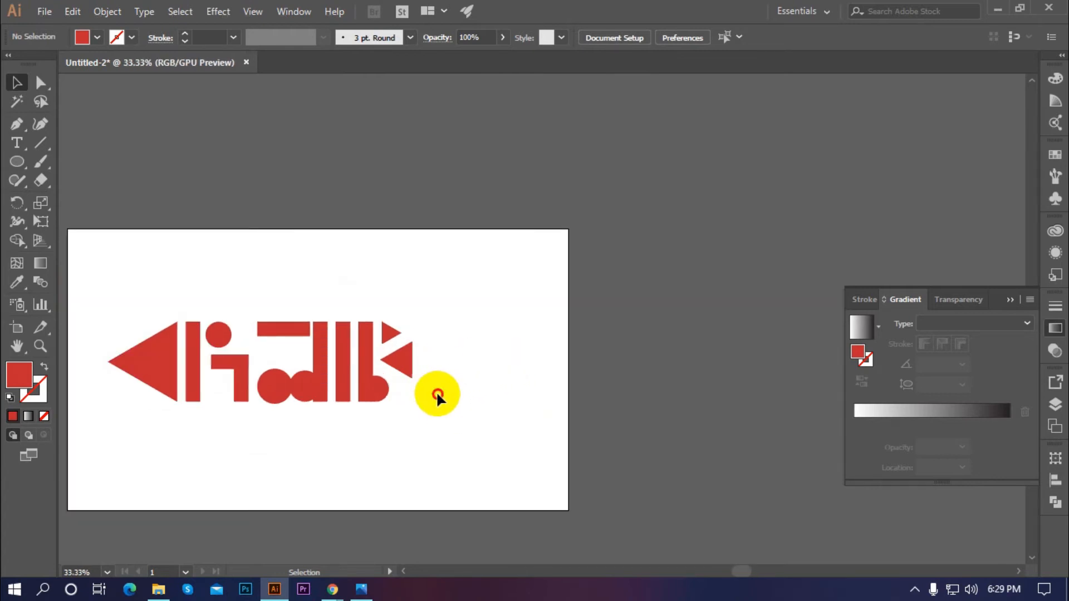
scroll(449, 355, "up", 1)
scroll(449, 356, "down", 1)
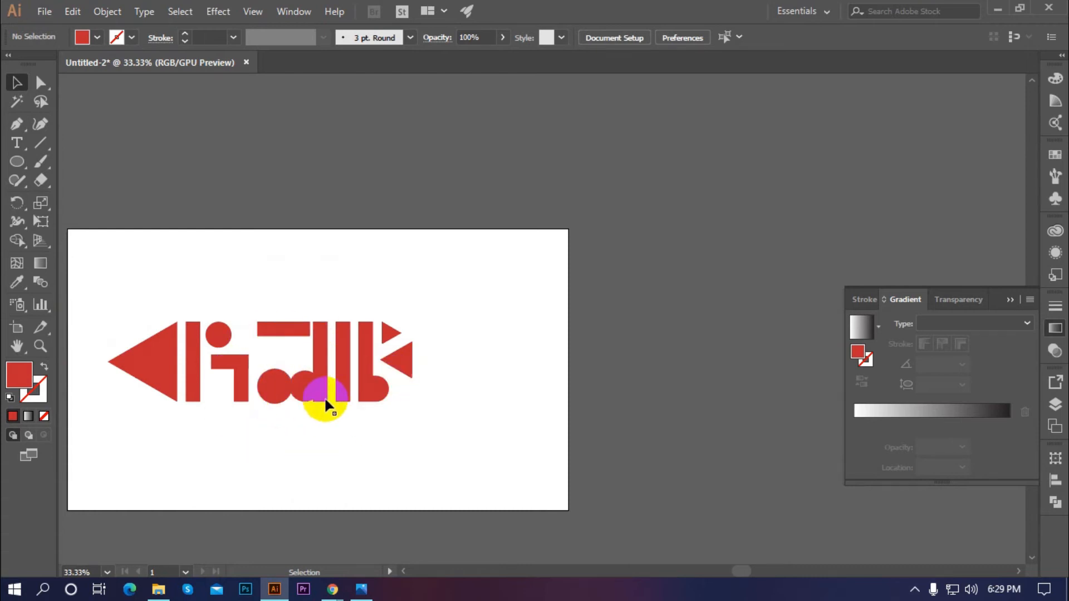
Copy the two overlapping circles with their vertical bar to the right of the row and rotate the copy 180°
left_click_drag(322, 411, 471, 349)
left_click(295, 476)
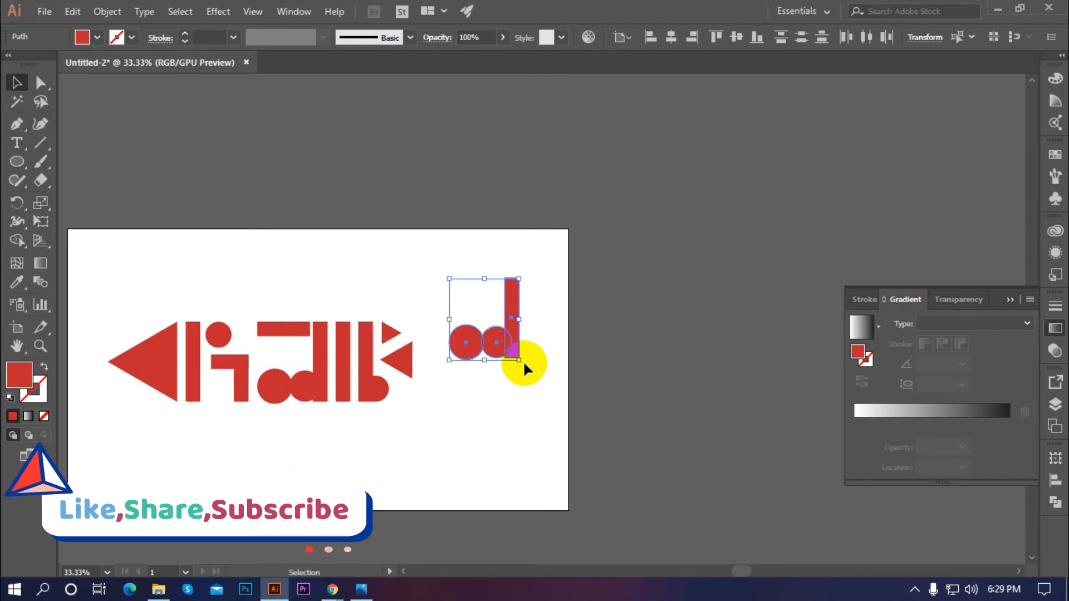
left_click_drag(523, 360, 464, 260)
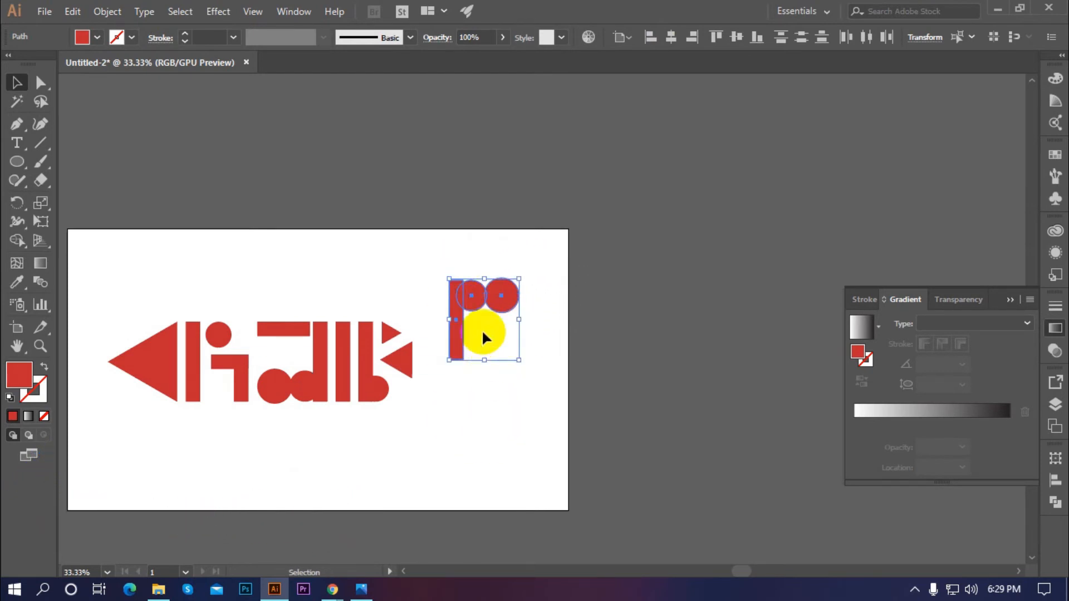
Reflect the rotated circles and bar across the vertical axis and move them to the right end of the row
right_click(457, 304)
mouse_move(529, 480)
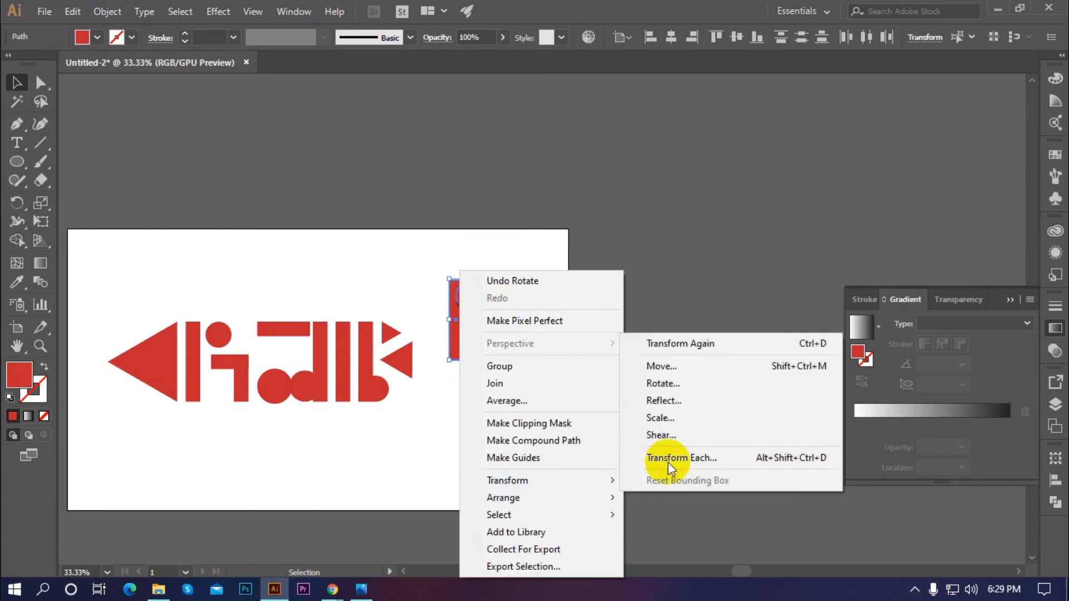
left_click(663, 401)
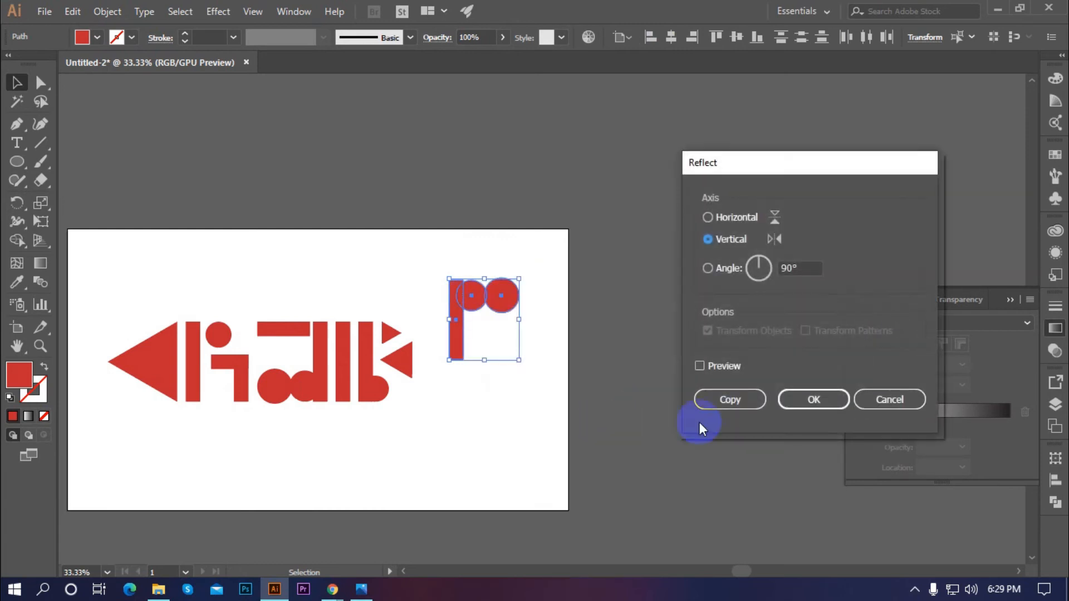
left_click(794, 403)
left_click(490, 419)
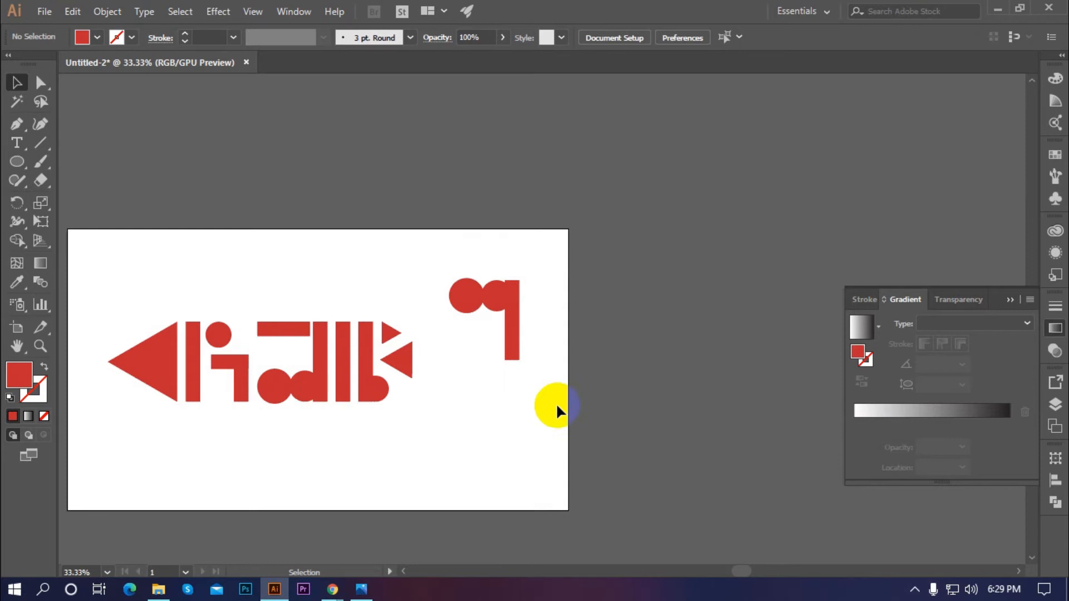
left_click_drag(506, 335, 485, 389)
left_click(455, 279)
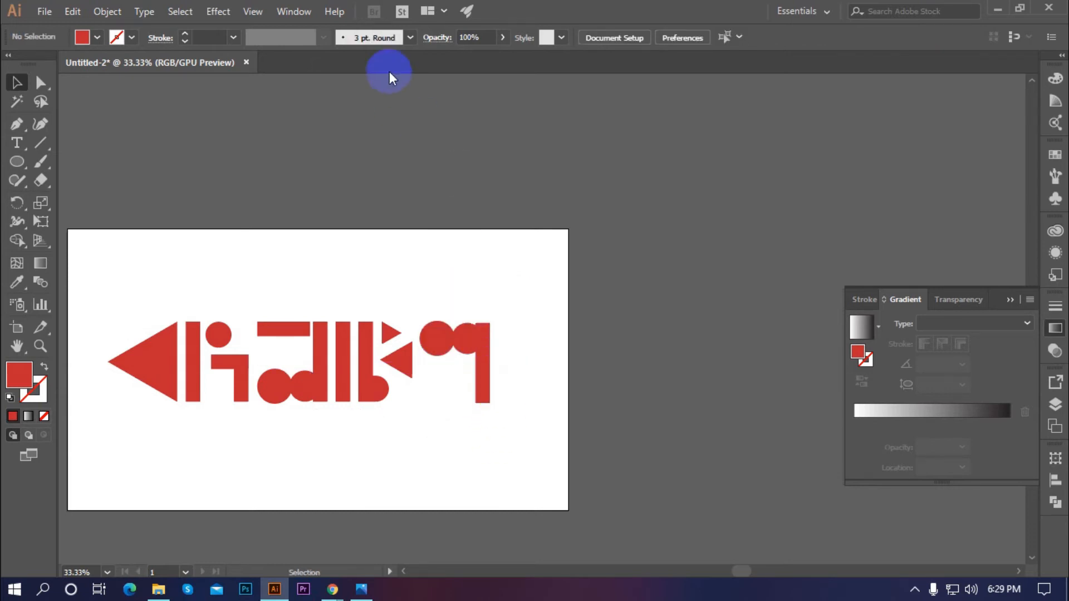
Show the rulers and place a horizontal guide along the top of the row to check the new shapes' alignment
key("ctrl+r")
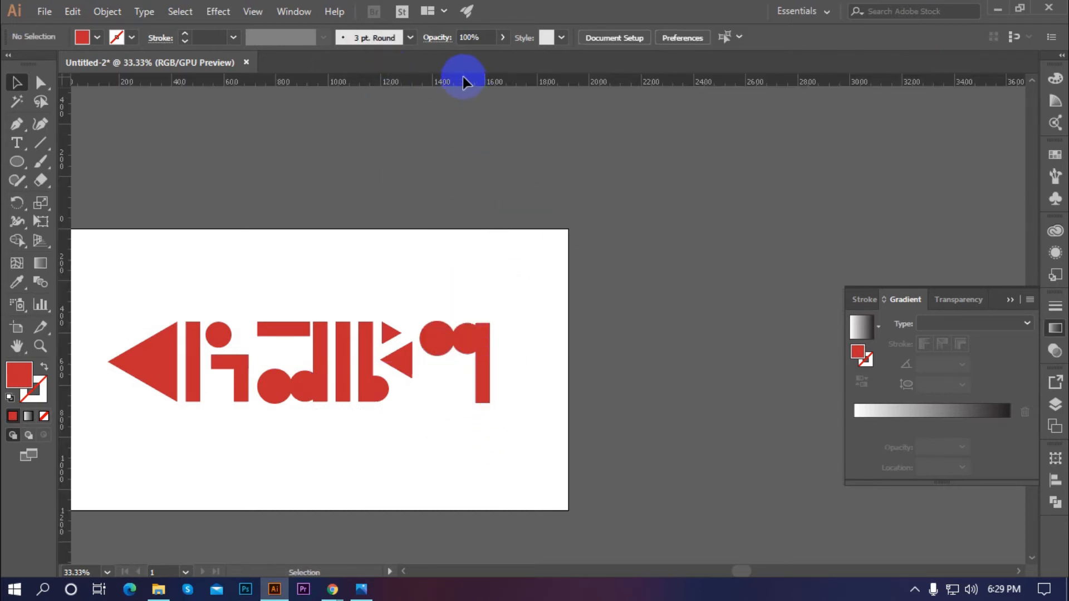
left_click_drag(488, 175, 540, 321)
scroll(481, 329, "up", 4)
scroll(460, 334, "down", 1)
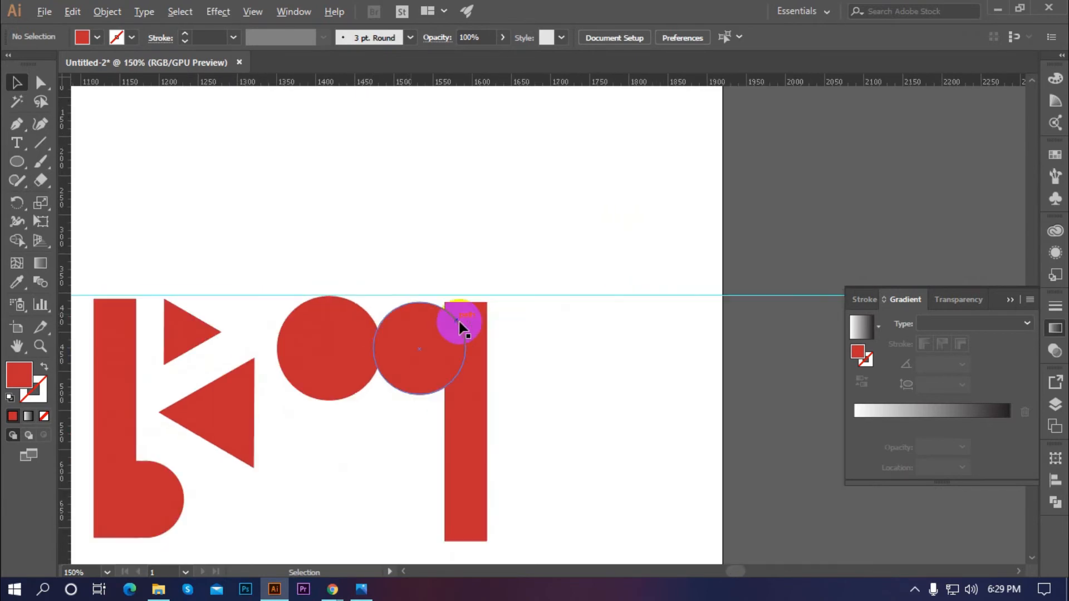
scroll(215, 310, "up", 2)
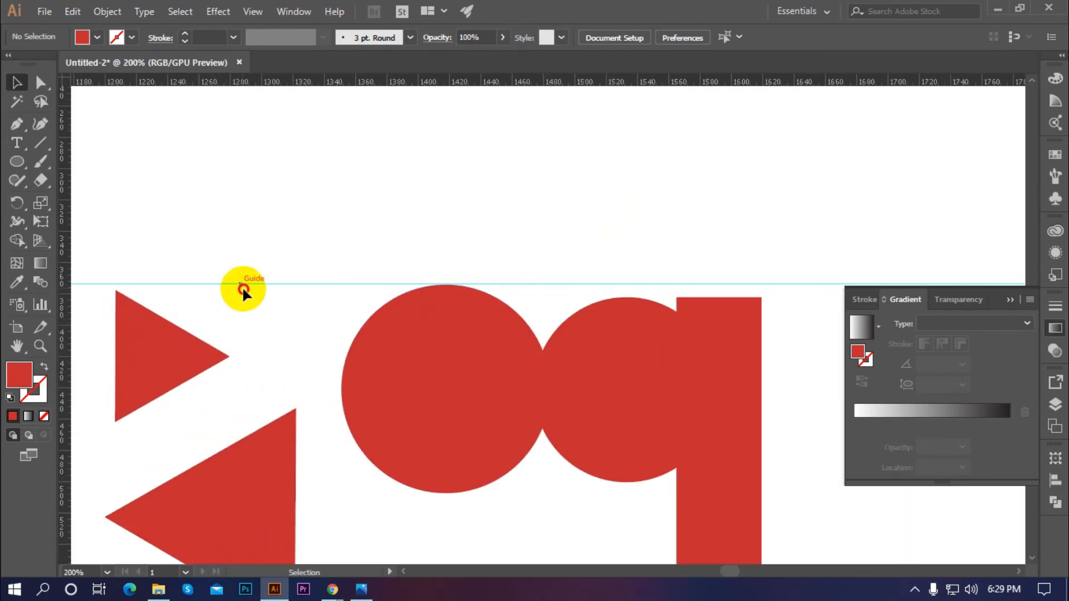
scroll(660, 334, "down", 3)
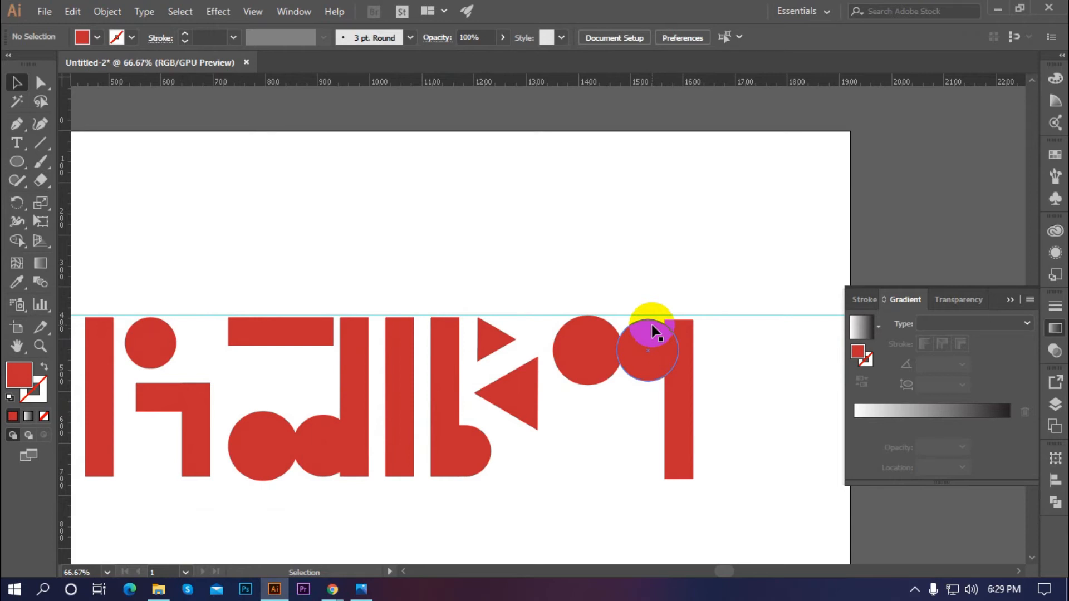
Examine how the tops of the shapes along the row line up with the horizontal guide
scroll(455, 281, "down", 2)
scroll(437, 335, "up", 2)
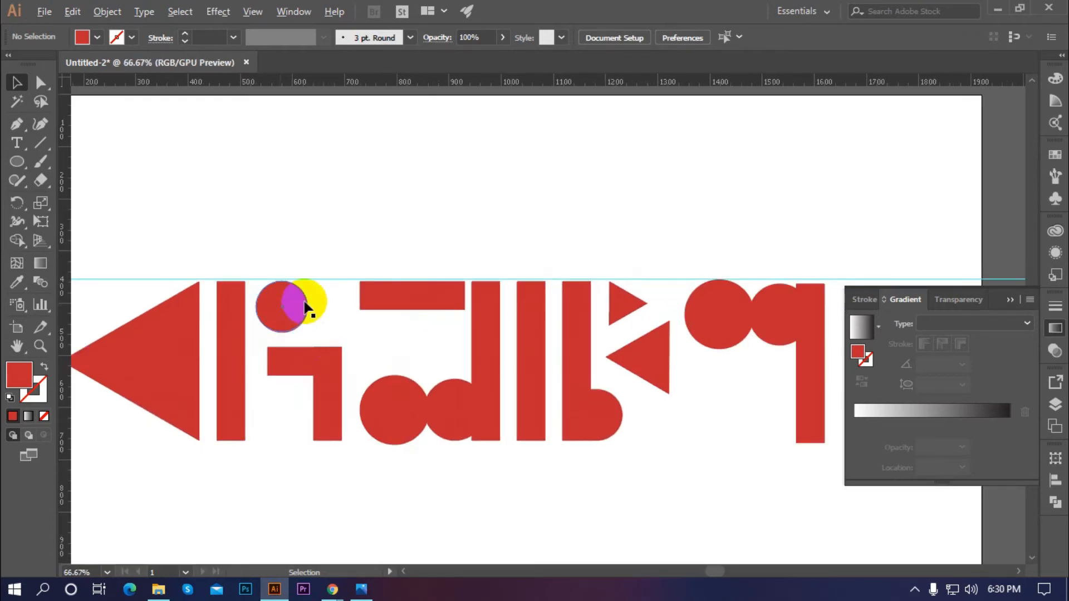
scroll(318, 306, "up", 2)
scroll(89, 353, "down", 1)
scroll(403, 353, "down", 1)
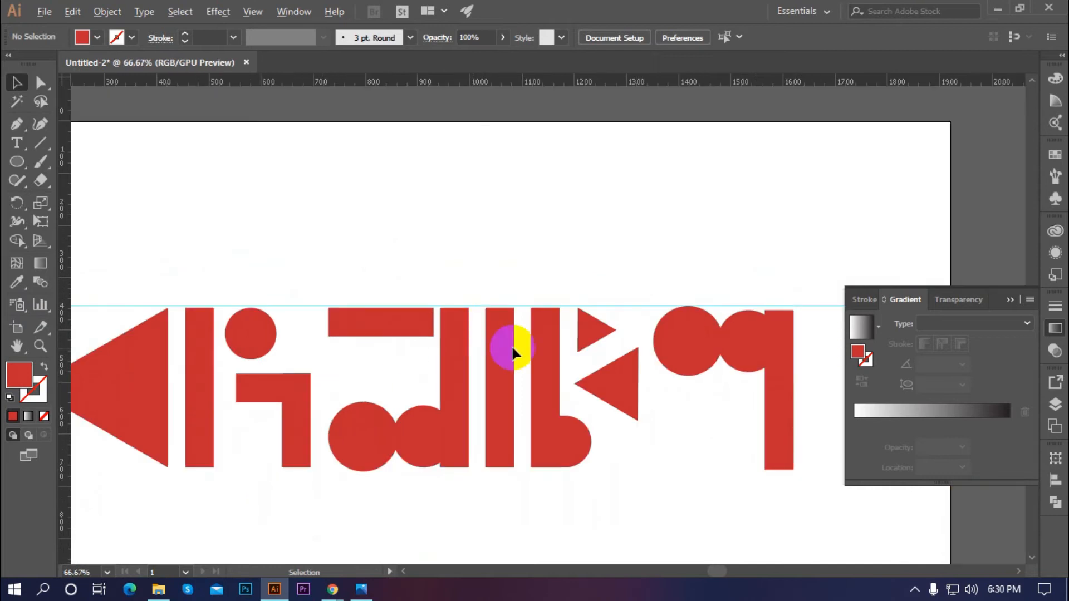
scroll(767, 321, "up", 2)
scroll(579, 308, "down", 1)
scroll(413, 250, "down", 2)
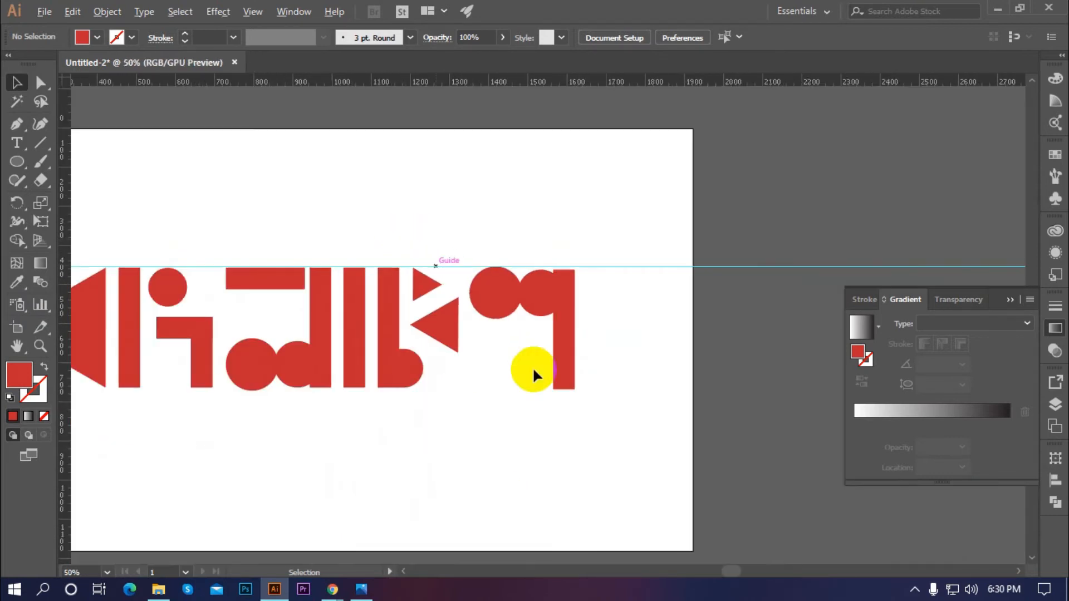
Place a horizontal guide along the bottom of the row and shorten the last vertical bar to meet it
left_click_drag(454, 85, 530, 388)
scroll(579, 399, "up", 5)
left_click(440, 287)
left_click_drag(437, 303, 437, 299)
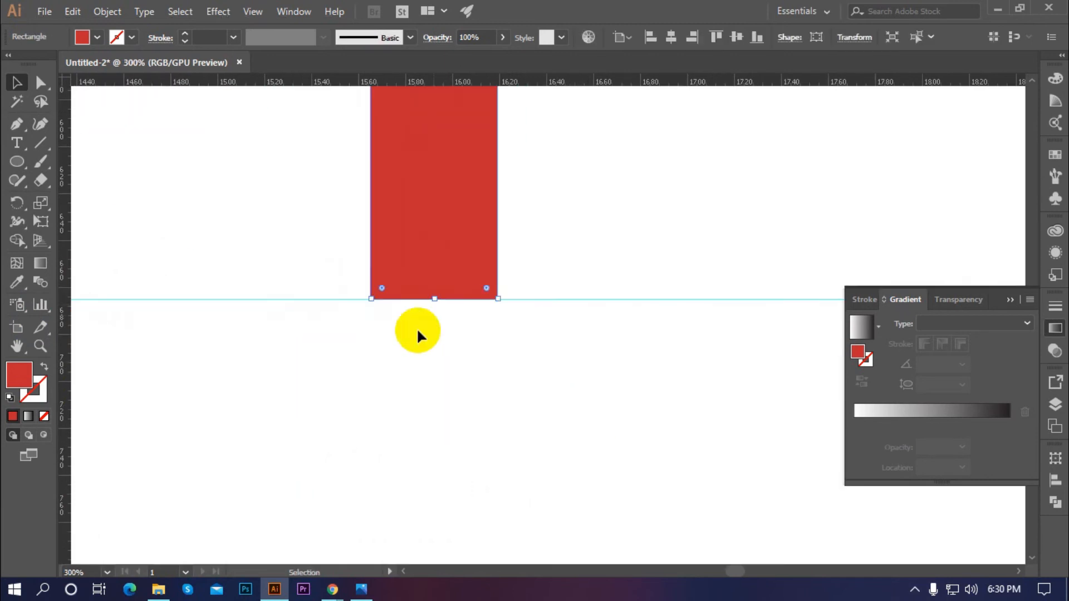
Deselect the bar and hide the guides
scroll(416, 331, "down", 4)
right_click(470, 227)
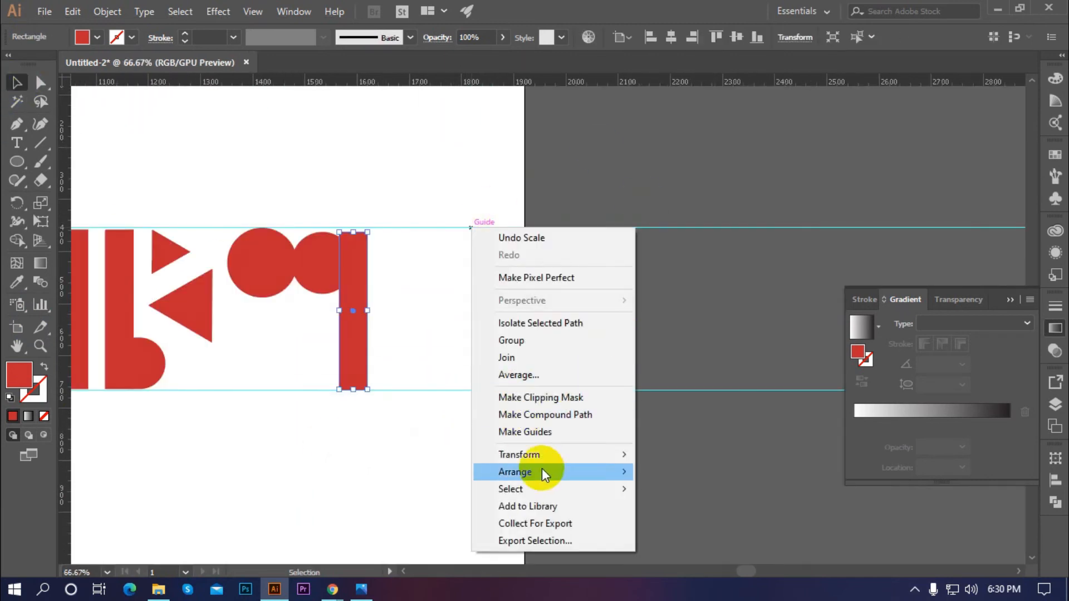
right_click(427, 226)
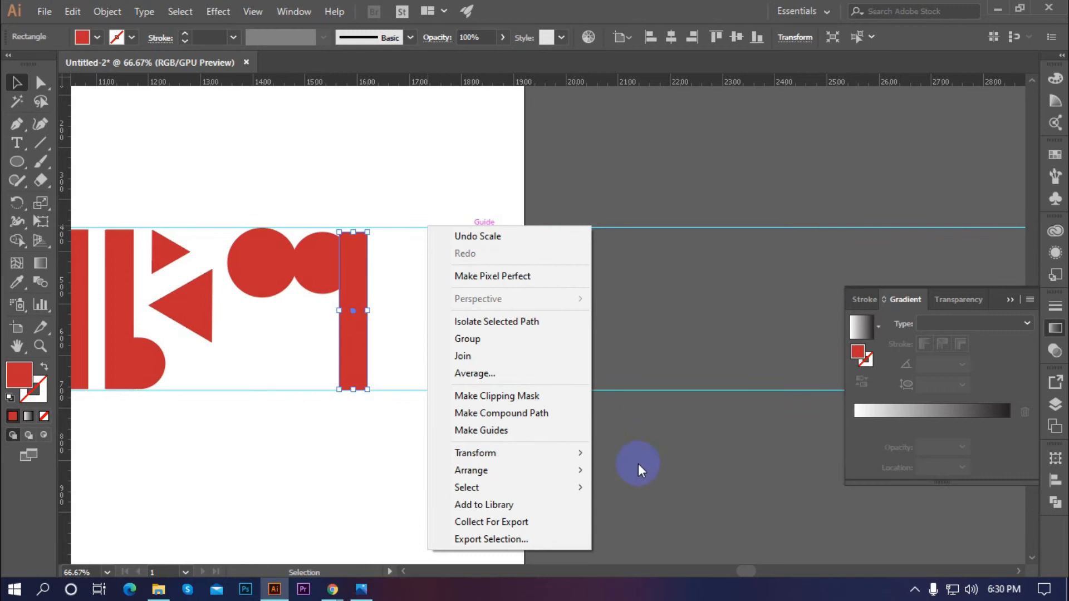
left_click(474, 223)
right_click(466, 227)
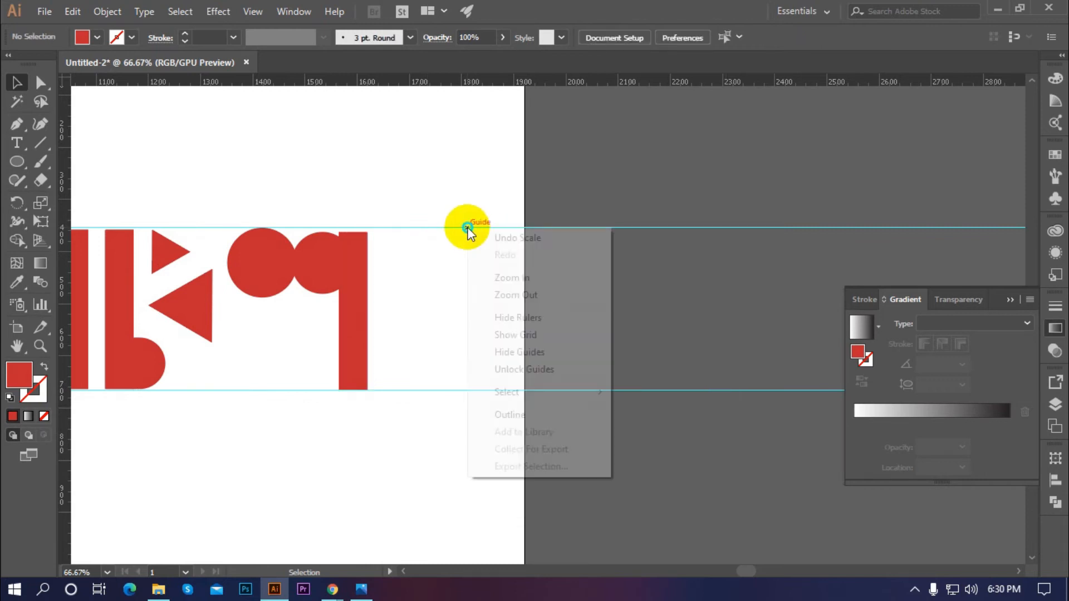
left_click(529, 353)
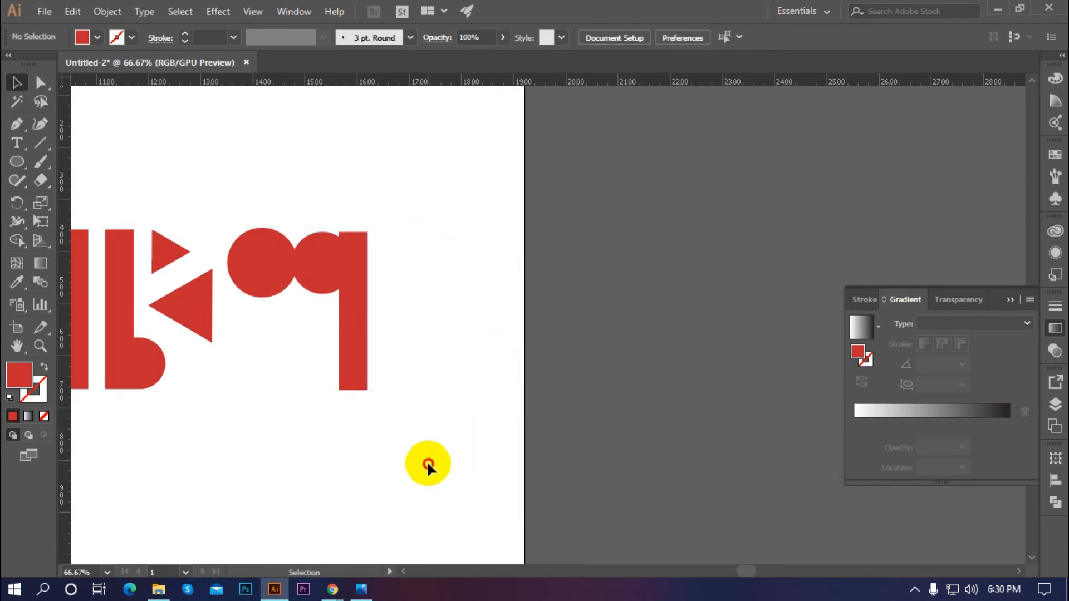
Copy the horizontal bar from the middle of the row to below the last two circles, flush with the bottom of the last vertical bar
scroll(525, 396, "down", 3)
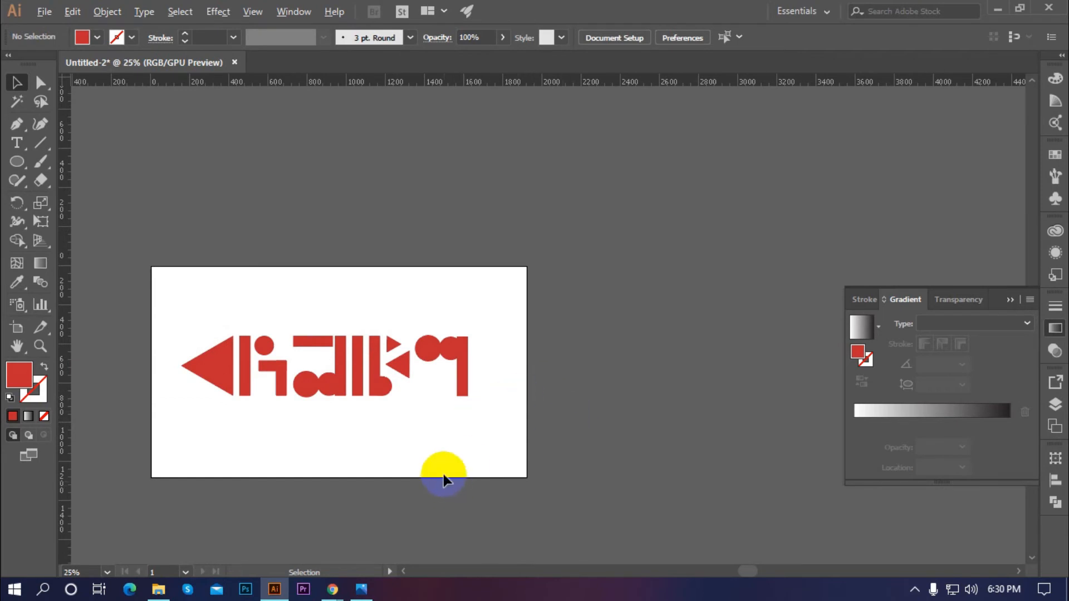
scroll(443, 474, "up", 2)
left_click(180, 216)
left_click(229, 352)
left_click_drag(196, 218, 431, 319)
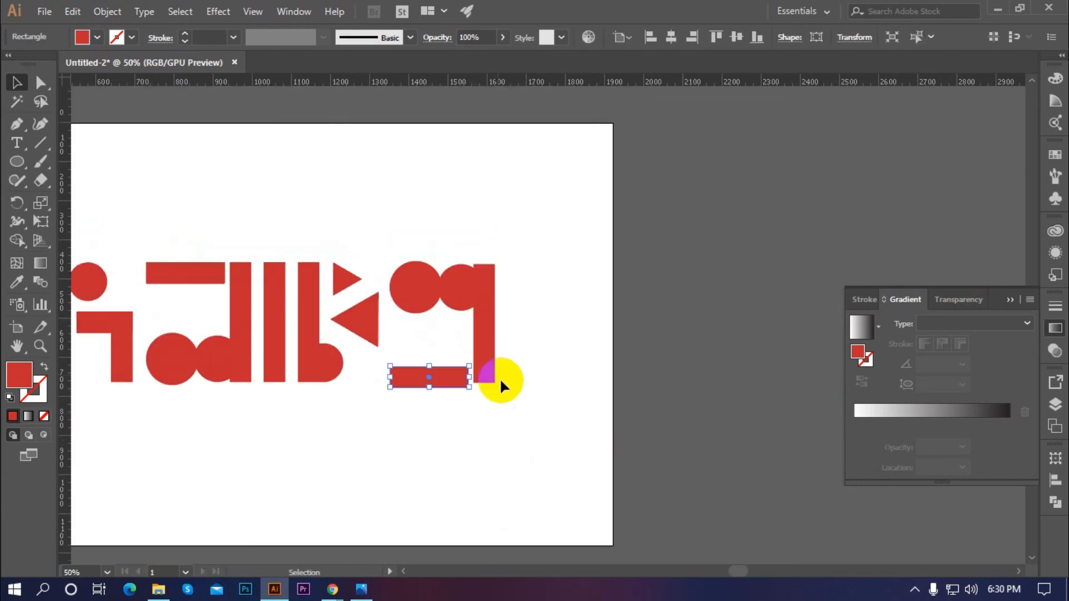
scroll(496, 382, "up", 1)
key("shift+Up")
key("shift+Up")
scroll(479, 388, "up", 4)
left_click_drag(395, 214, 400, 207)
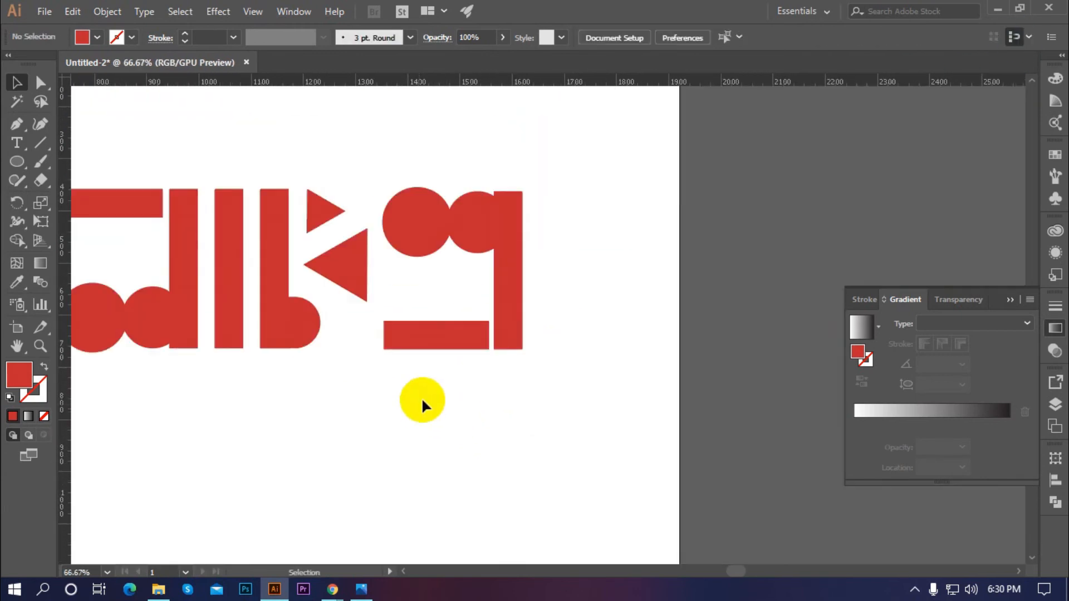
Select all the shapes, scale the whole row down slightly about its centre, and deselect it
scroll(436, 419, "down", 3)
scroll(476, 424, "up", 1)
scroll(482, 398, "down", 3)
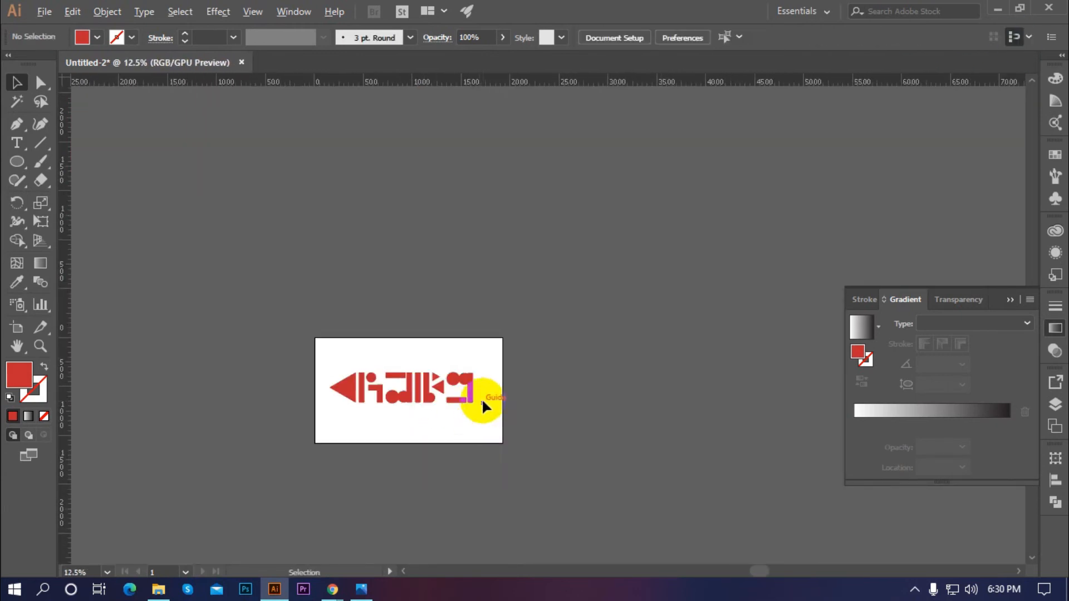
scroll(482, 398, "up", 1)
scroll(513, 412, "up", 1)
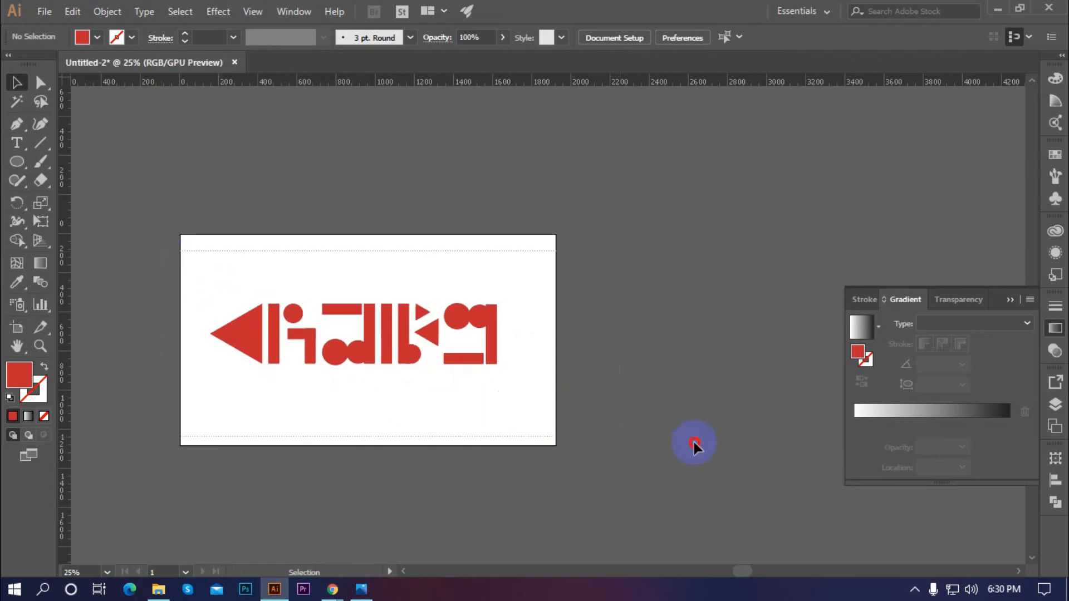
key("ctrl+a")
mouse_move(499, 301)
left_mouse_down()
mouse_move(489, 286)
mouse_move(482, 305)
left_mouse_up()
key("ctrl+shift+a")
Fill the large triangle at the start of the row with a linear white-to-black gradient
scroll(459, 379, "down", 1)
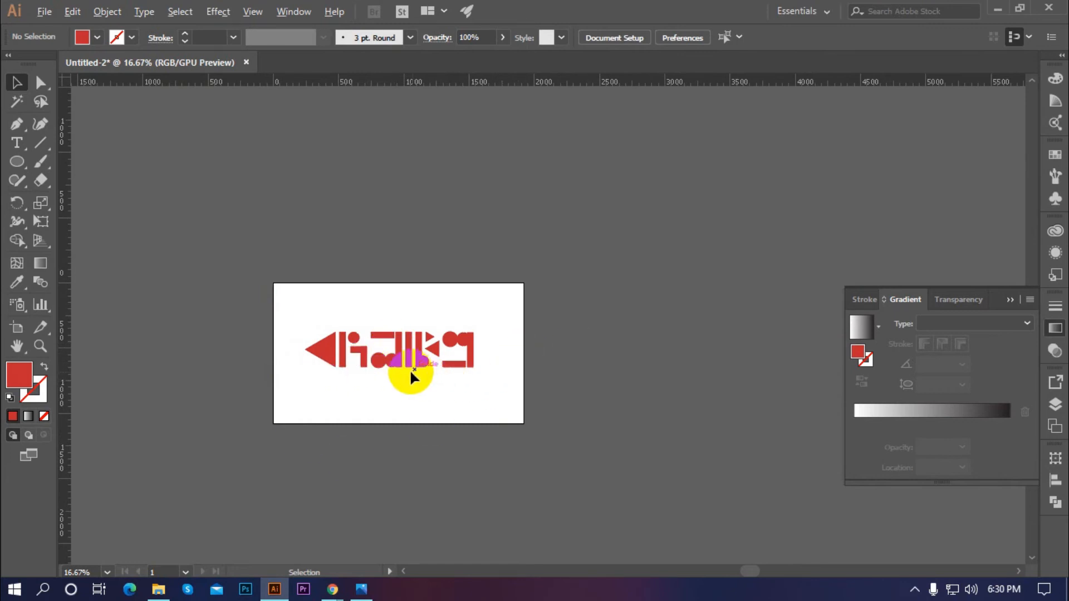
scroll(412, 367, "up", 1)
scroll(476, 303, "down", 1)
scroll(474, 350, "up", 1)
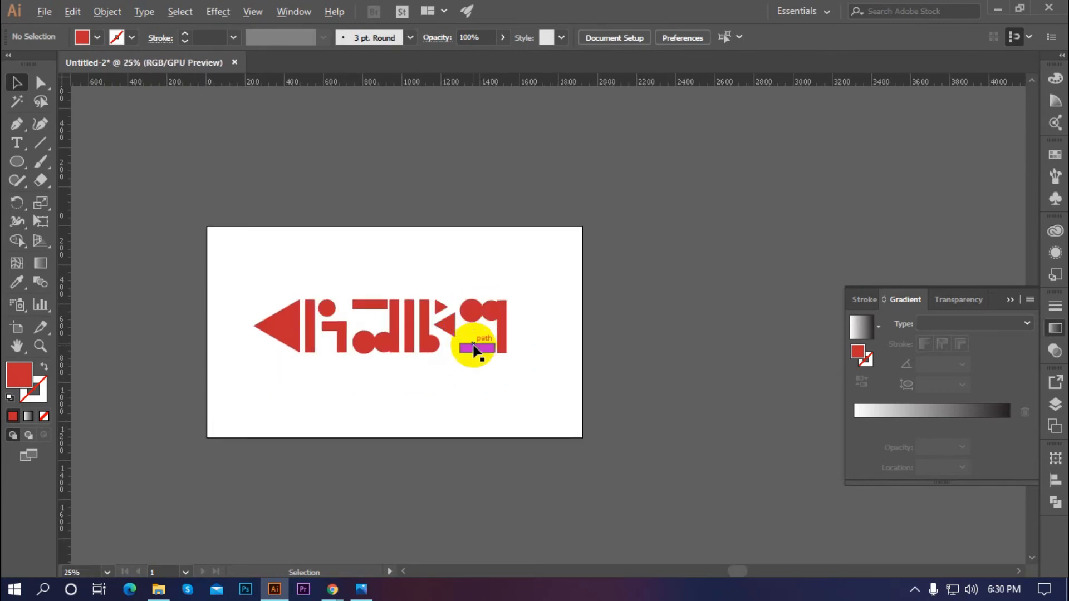
scroll(474, 349, "up", 1)
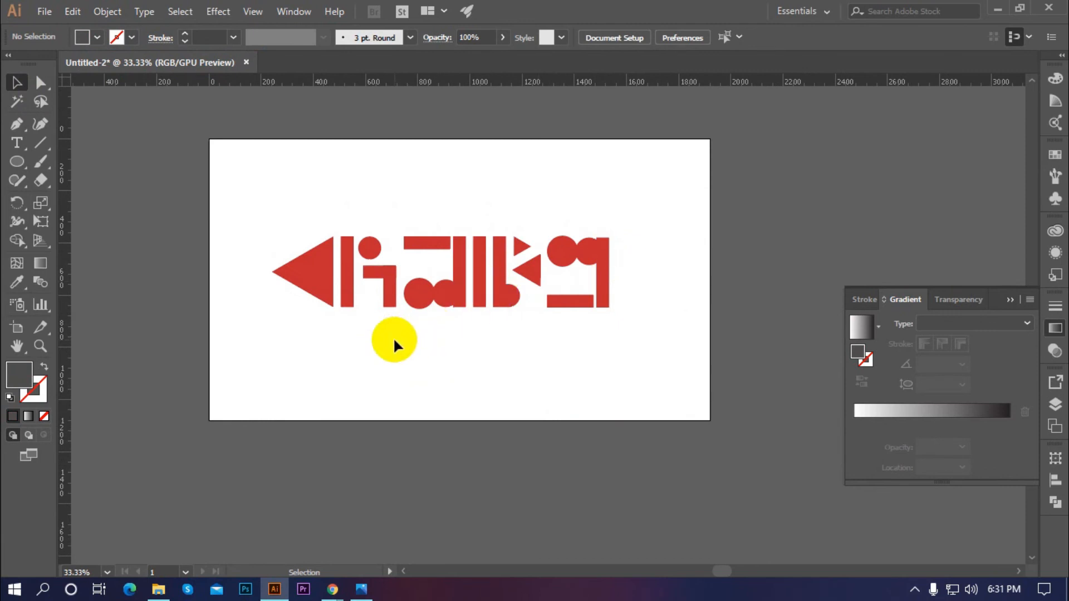
left_click(316, 264)
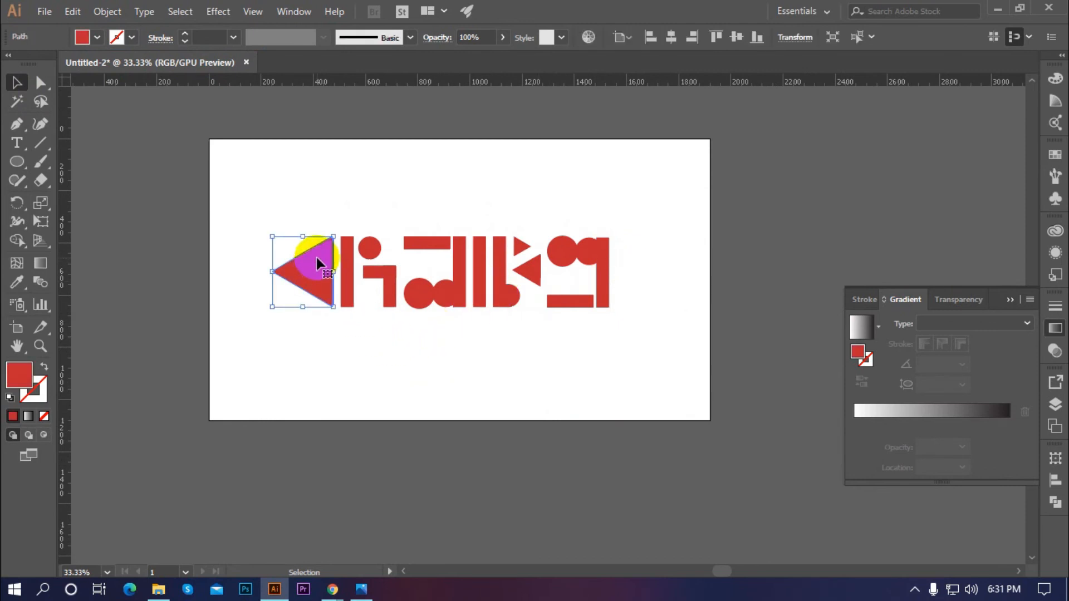
left_click(300, 362)
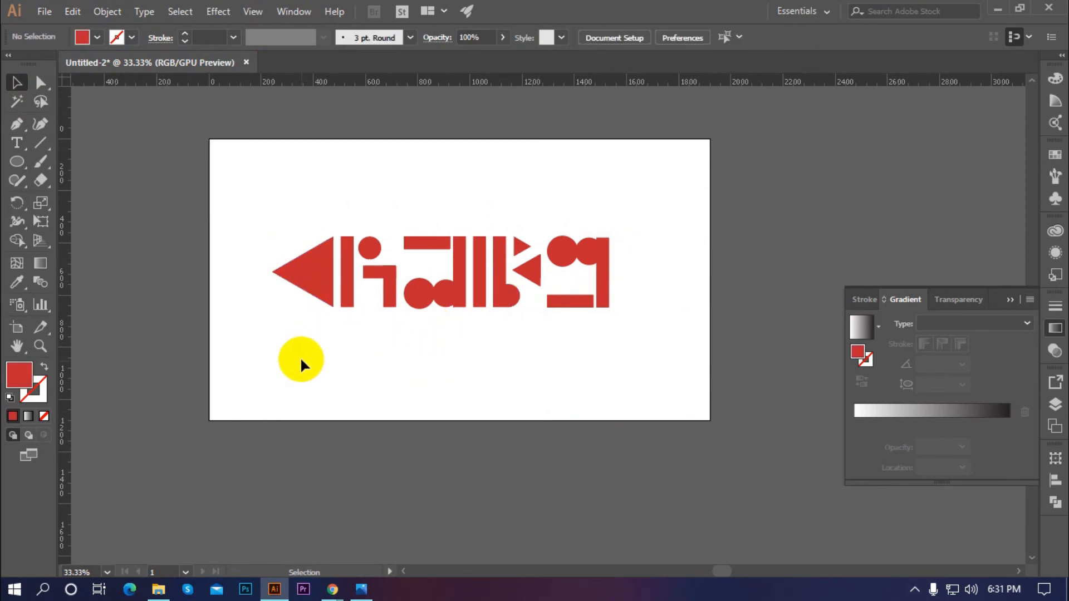
left_click(310, 273)
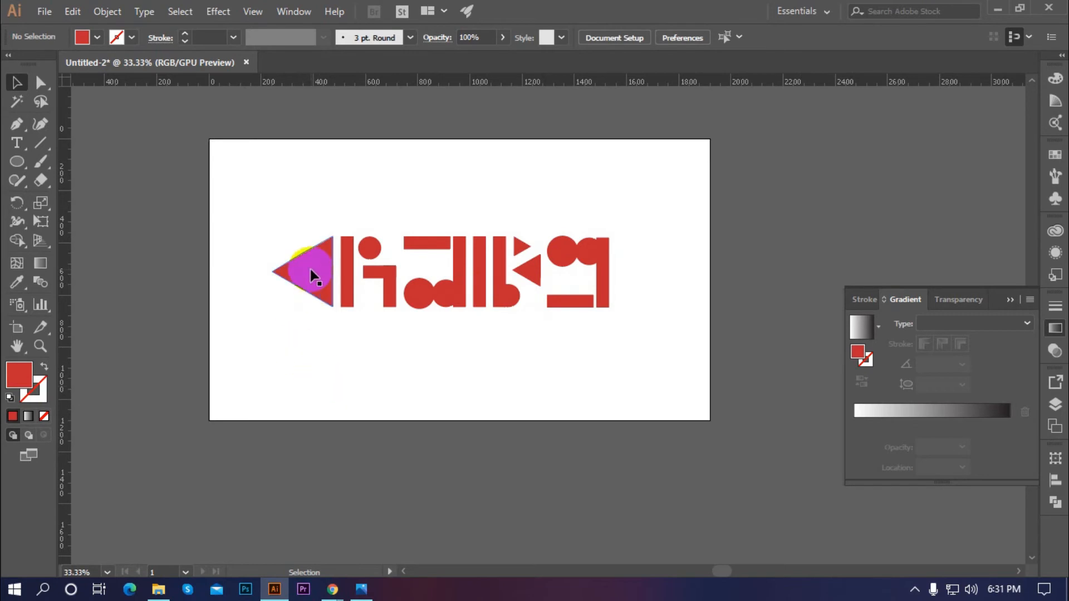
left_click(914, 409)
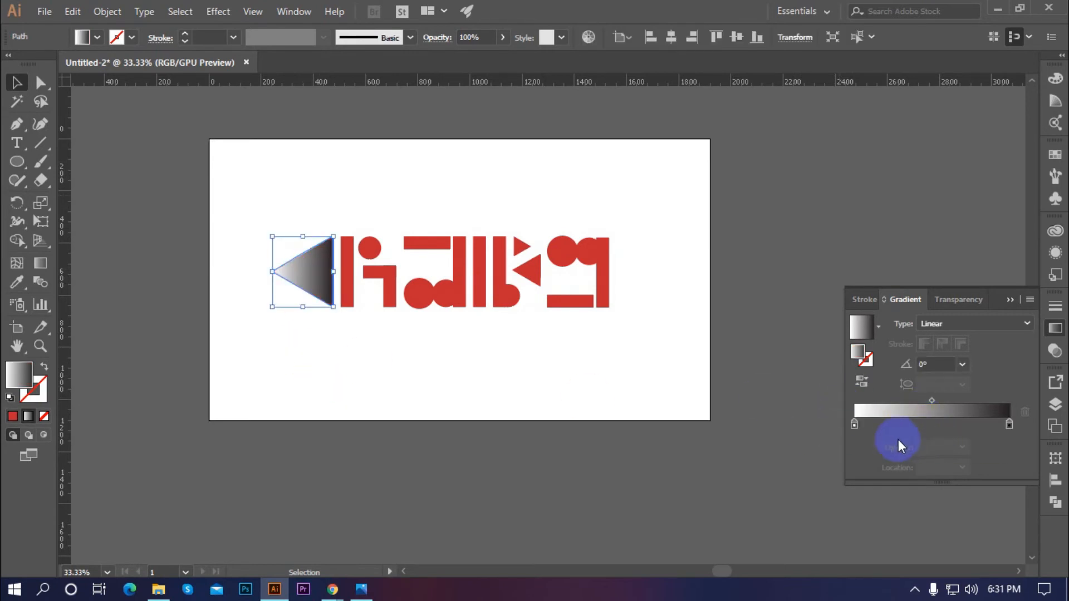
Set the triangle gradient's start colour to light green and its end colour to dark green
left_click(855, 424)
double_click(854, 424)
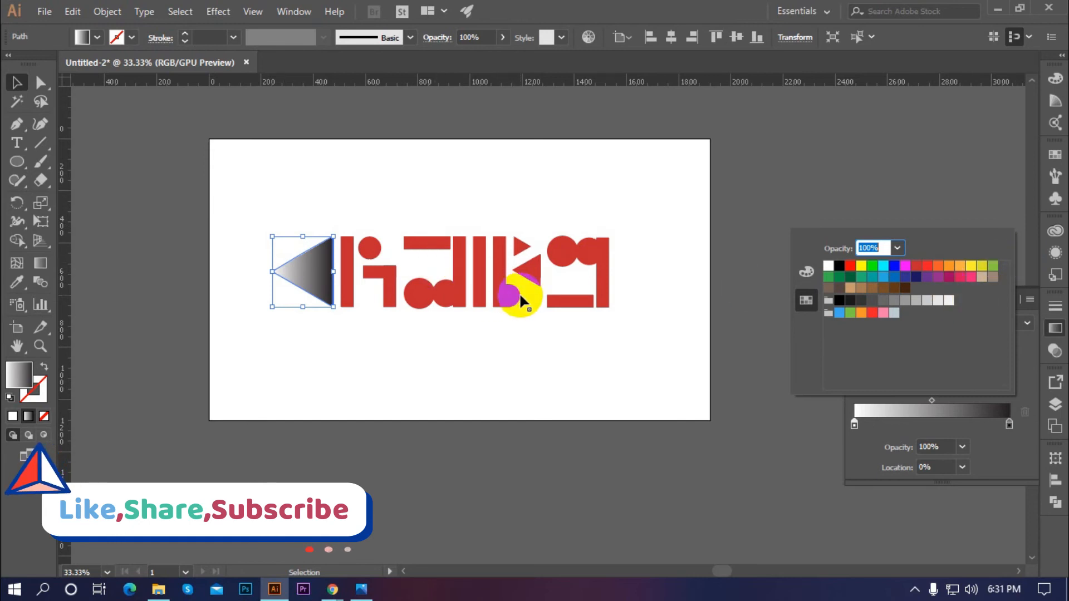
left_click(994, 268)
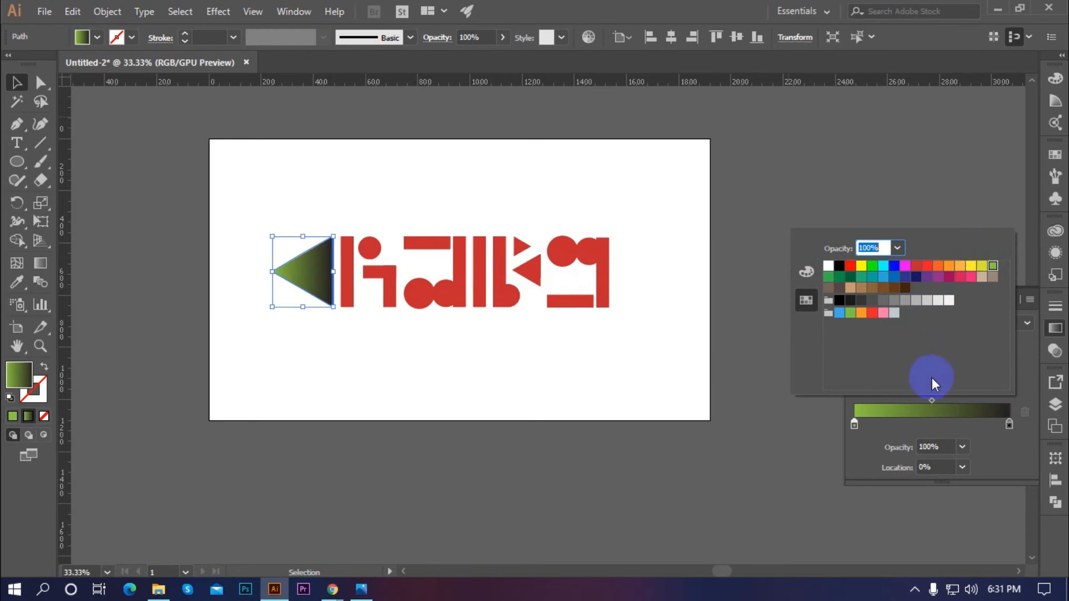
left_click(989, 434)
double_click(1008, 425)
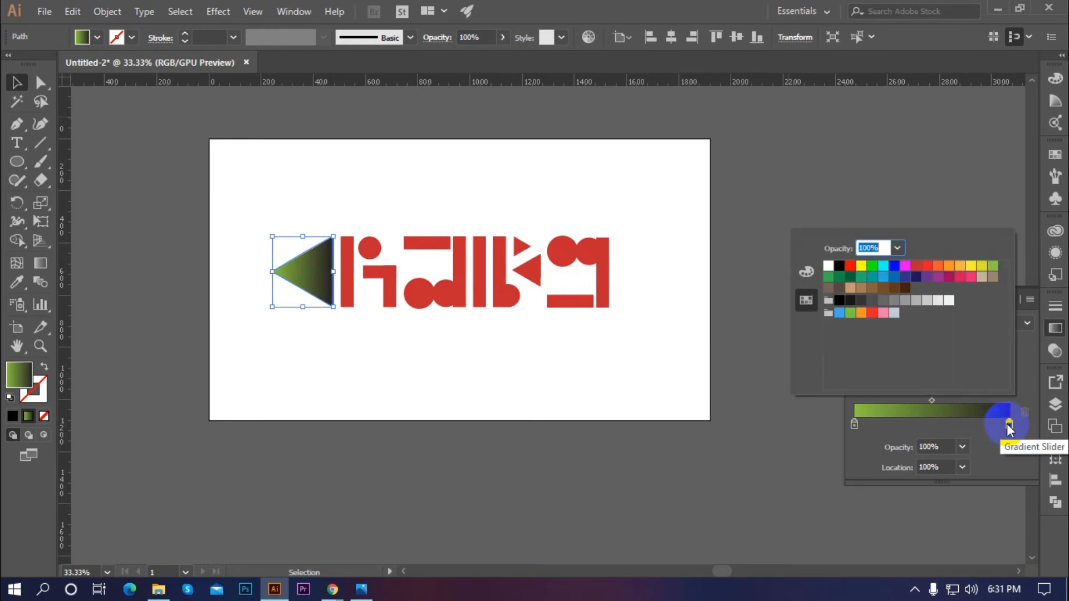
left_click(828, 278)
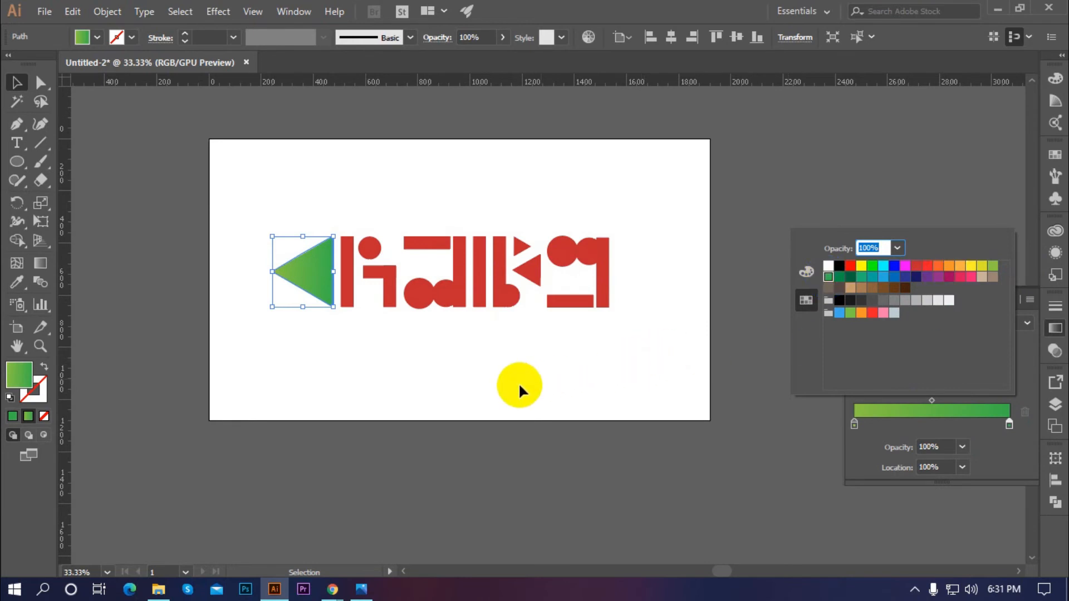
left_click(840, 276)
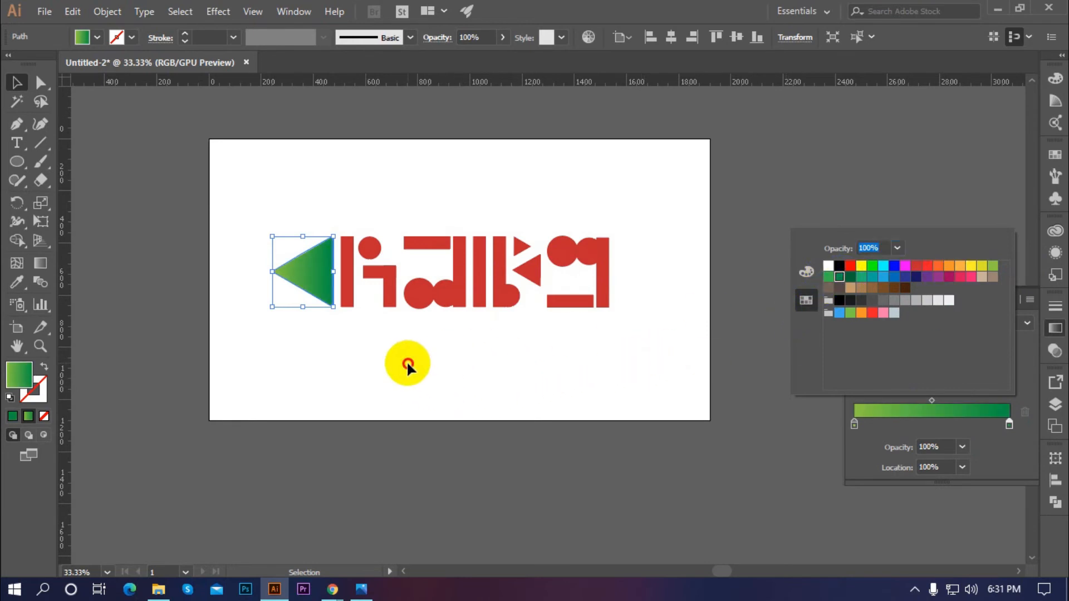
left_click(406, 362)
Redraw the triangle's gradient diagonally from its upper corner down to its lower edge, at about -119.2°
left_click(290, 295)
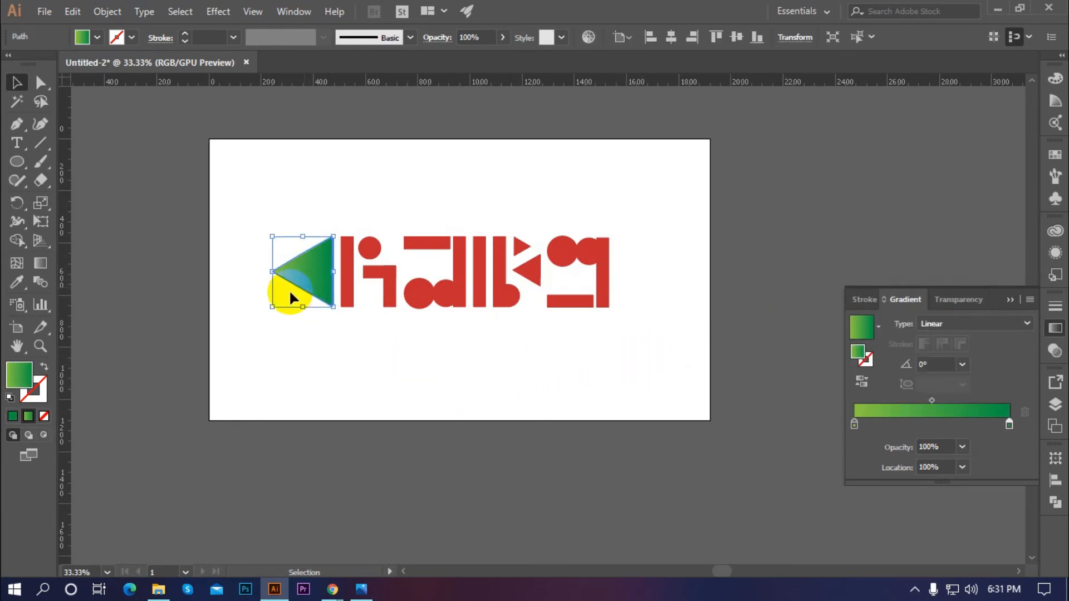
left_click(41, 262)
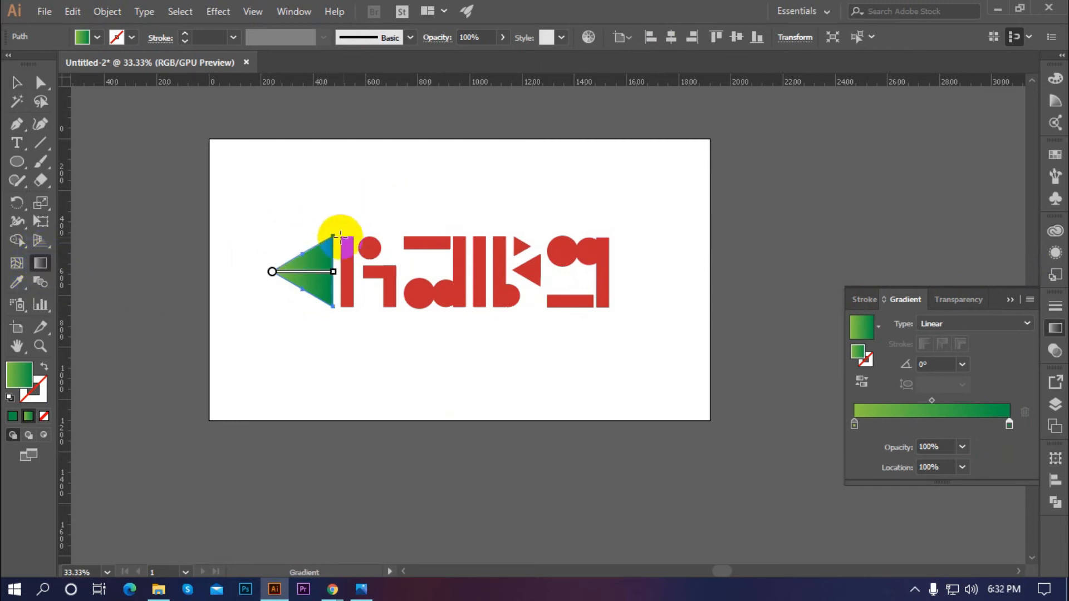
left_click_drag(336, 228, 301, 294)
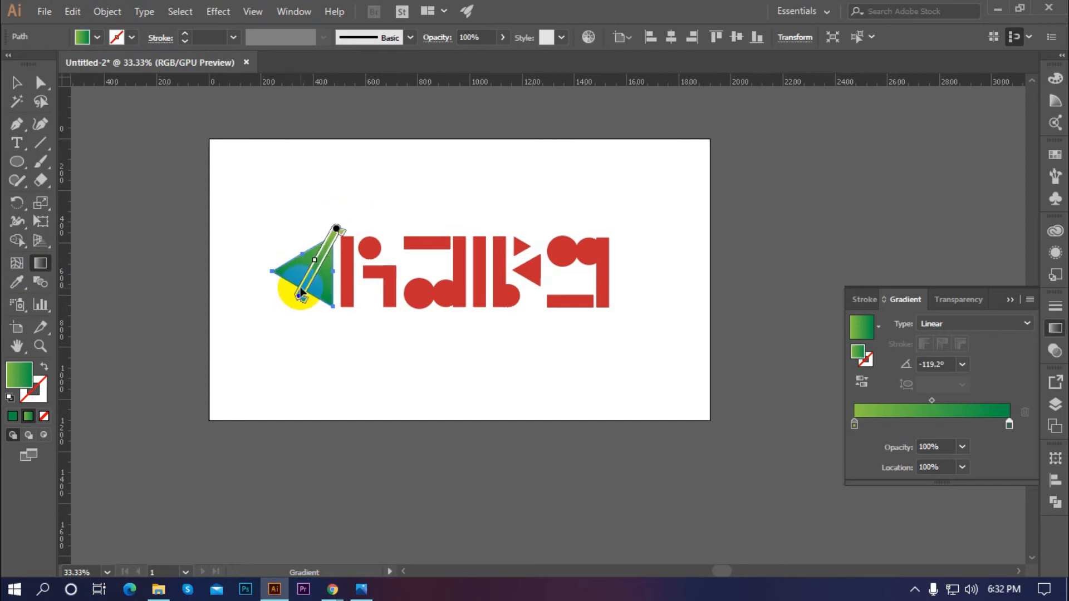
left_click(16, 83)
left_click(342, 158)
Change the start colour of the triangle's gradient to yellow
left_click(317, 257)
double_click(855, 424)
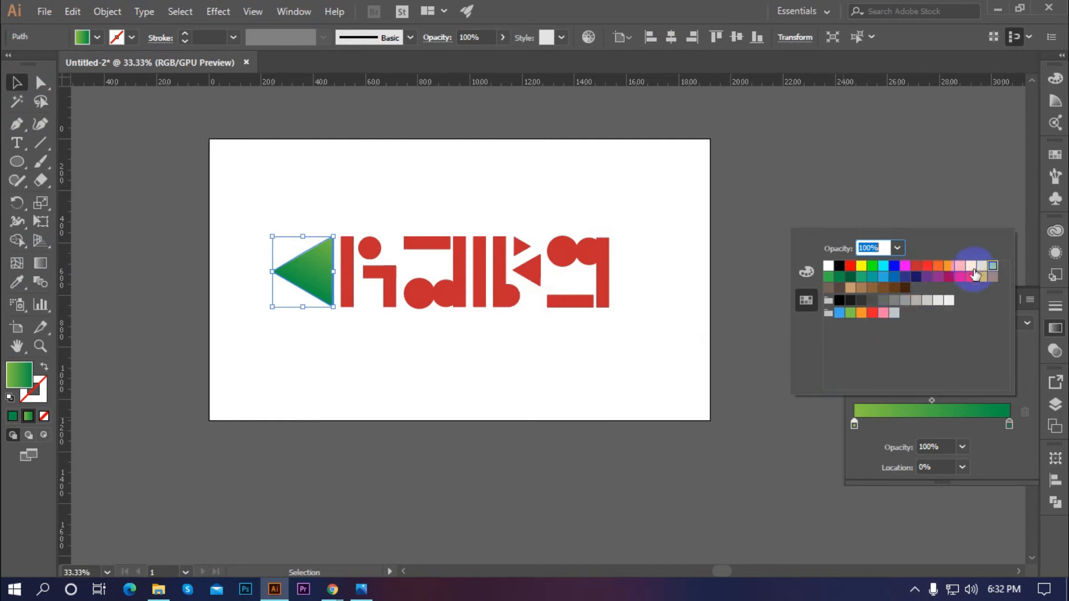
left_click(988, 272)
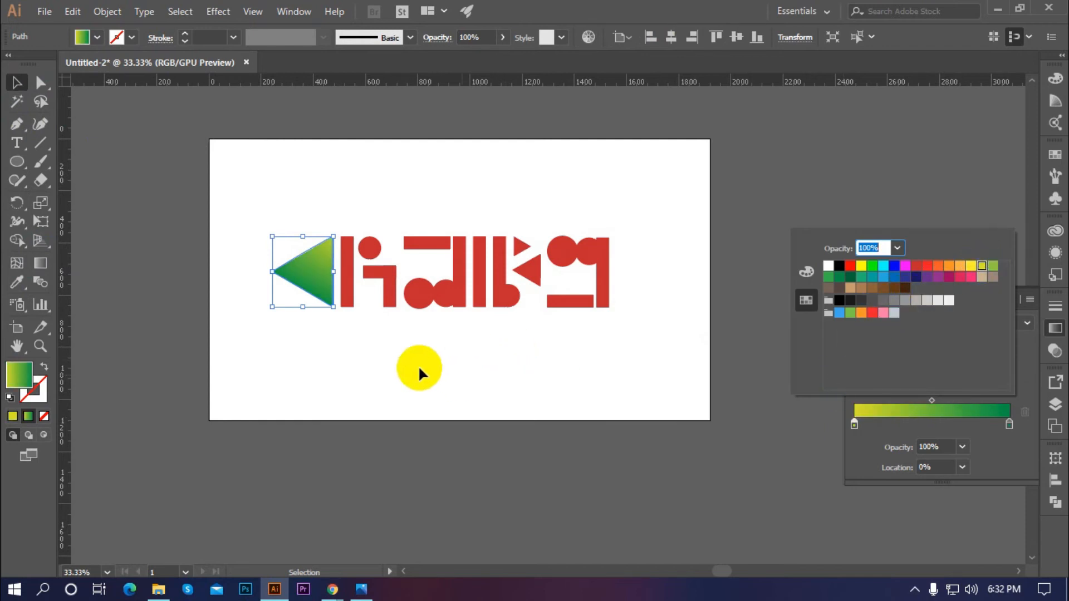
left_click(419, 366)
Extend the end of the triangle's gradient slightly beyond its lower edge and deselect the triangle
left_click(328, 294)
left_click(54, 262)
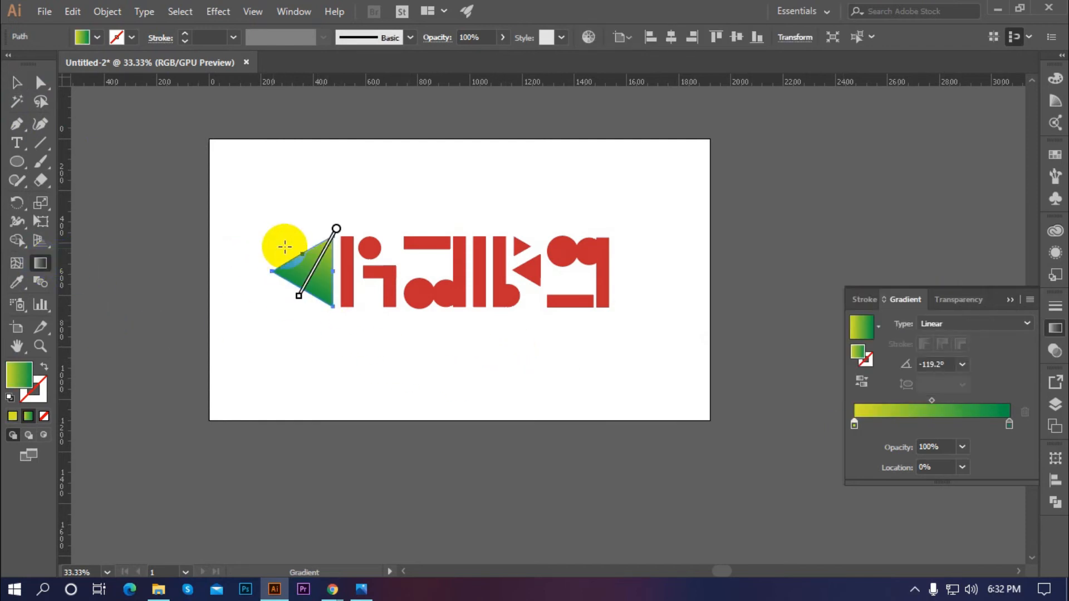
left_click_drag(301, 300, 296, 310)
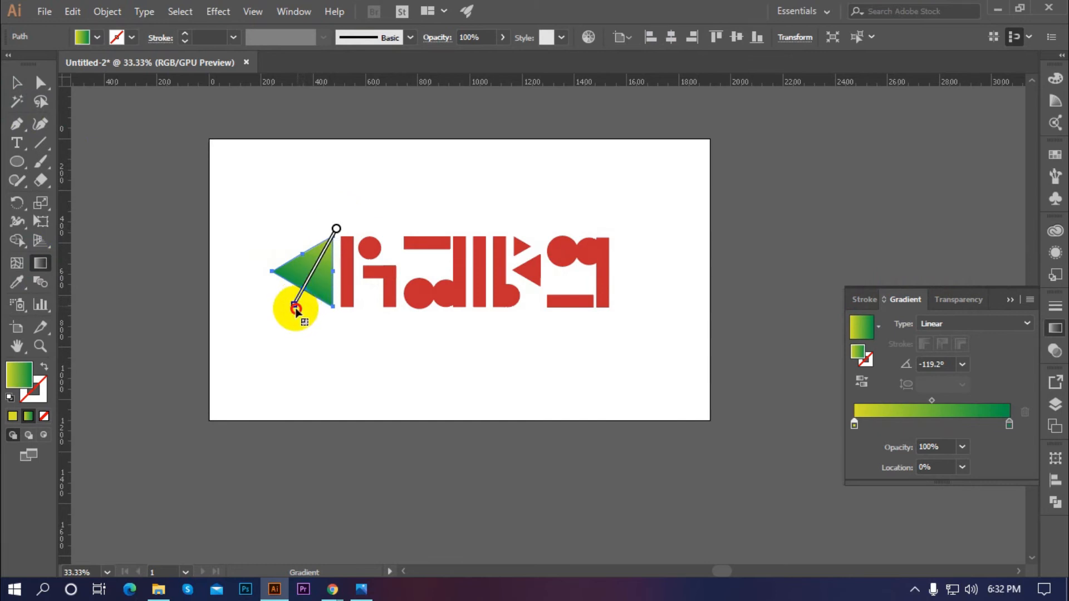
left_click(17, 83)
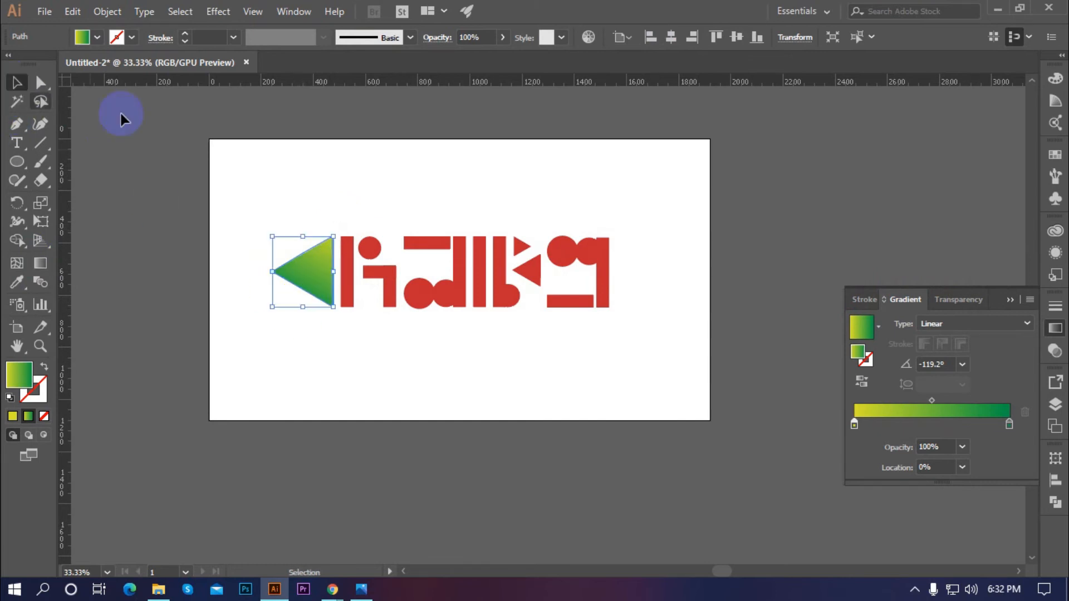
left_click(386, 139)
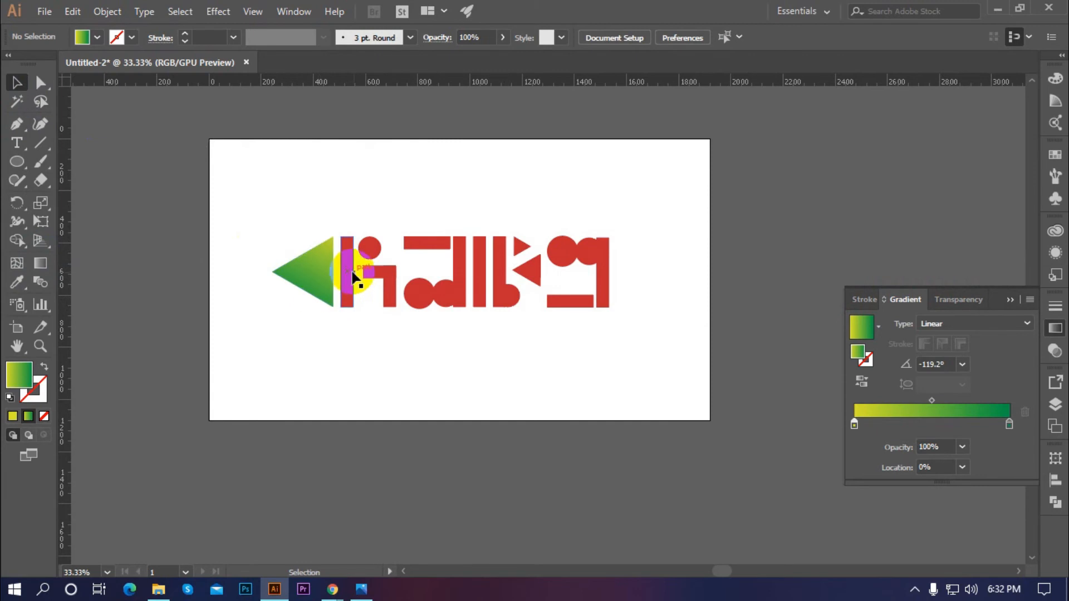
Copy the triangle's yellow-to-green gradient onto the red vertical bar beside it with the Eyedropper
left_click(347, 299)
left_click(394, 368)
left_click(346, 298)
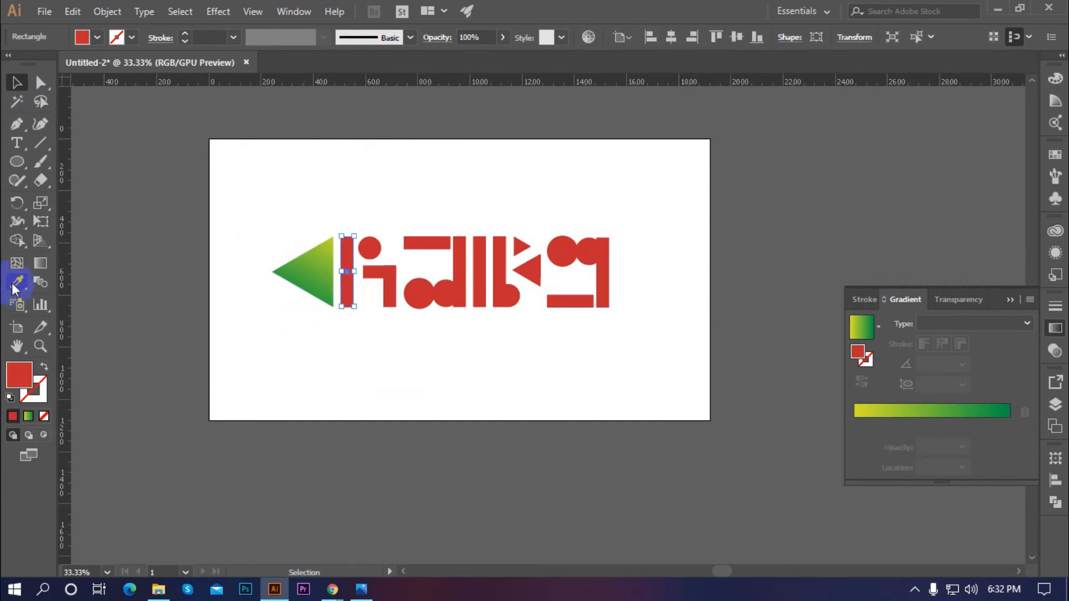
left_click(23, 279)
left_click(287, 252)
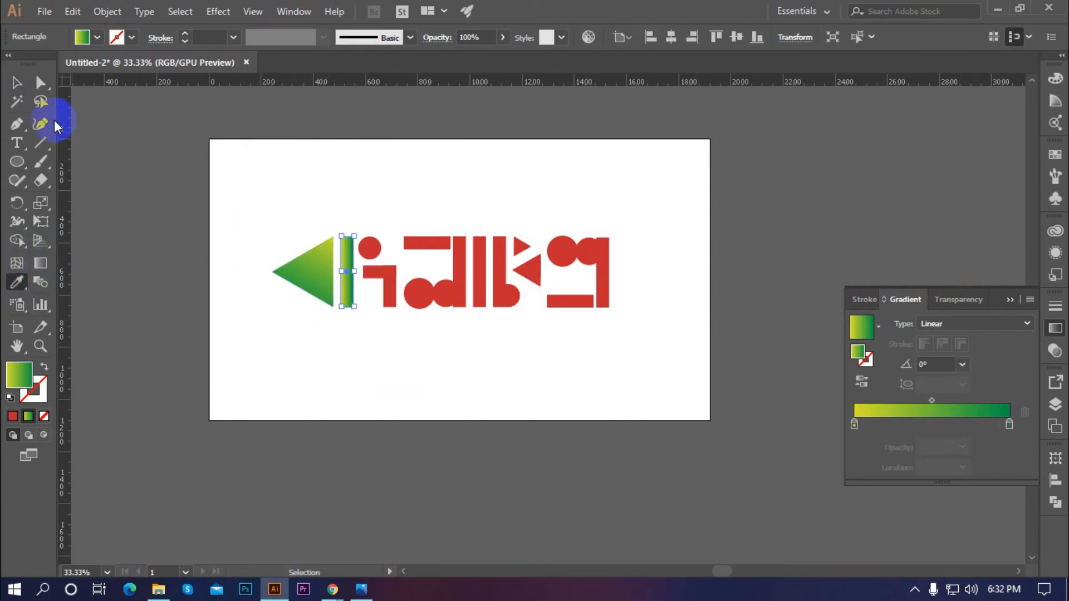
left_click(41, 82)
left_click(293, 172)
left_click(41, 263)
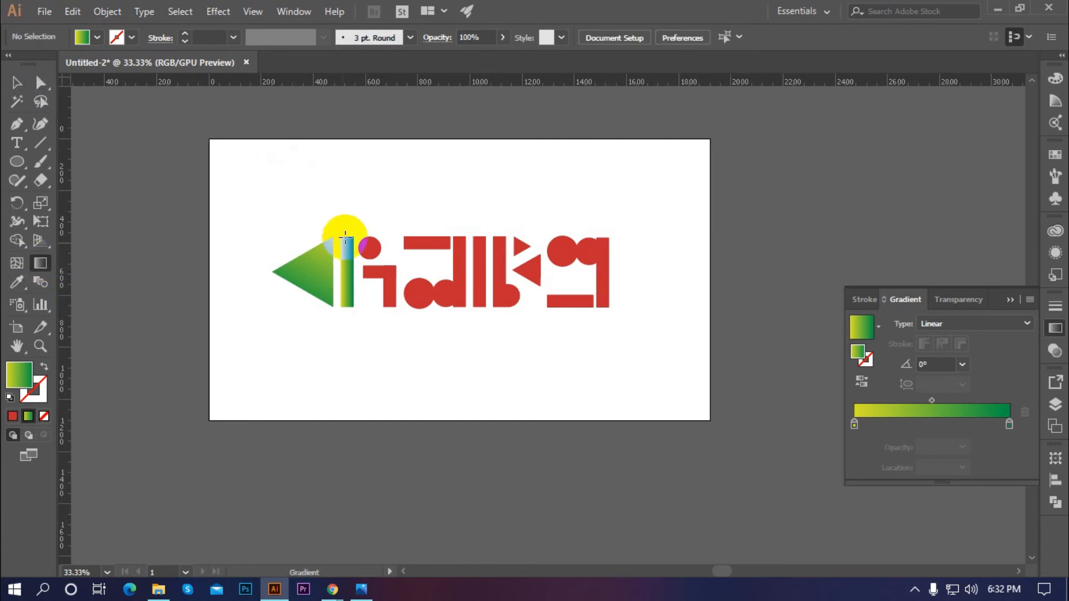
mouse_move(348, 220)
left_mouse_down()
mouse_move(348, 306)
mouse_move(340, 222)
mouse_move(348, 272)
mouse_move(155, 258)
left_mouse_up()
left_click(17, 82)
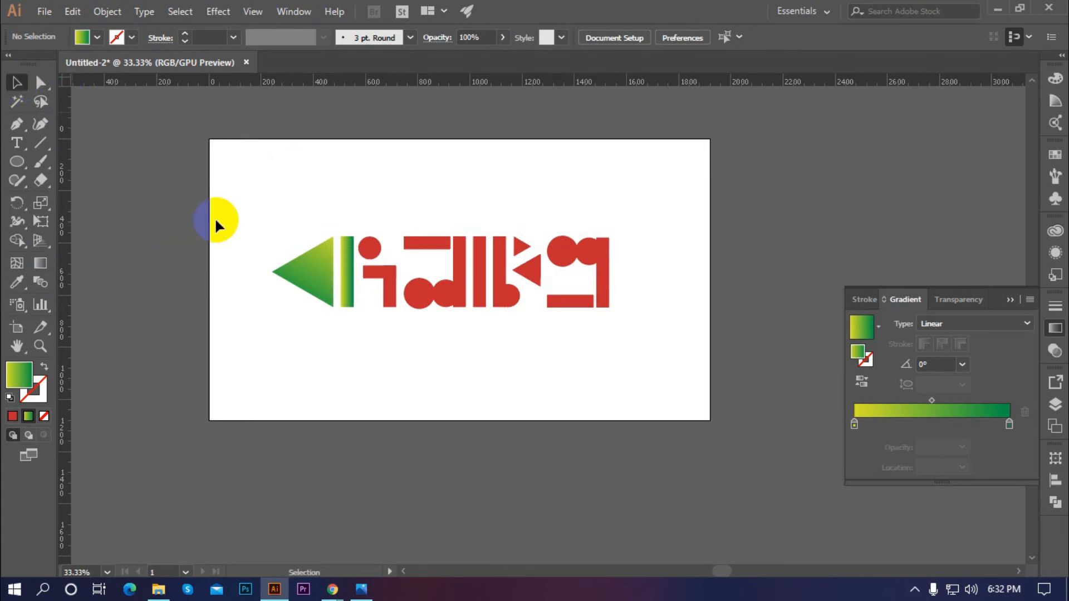
Redraw the green bar's gradient vertically from above its upper end to below its lower end, at about -91.4°, and deselect it
left_click(351, 284)
left_click(48, 265)
left_click_drag(347, 227, 345, 340)
left_click(16, 82)
left_click(305, 162)
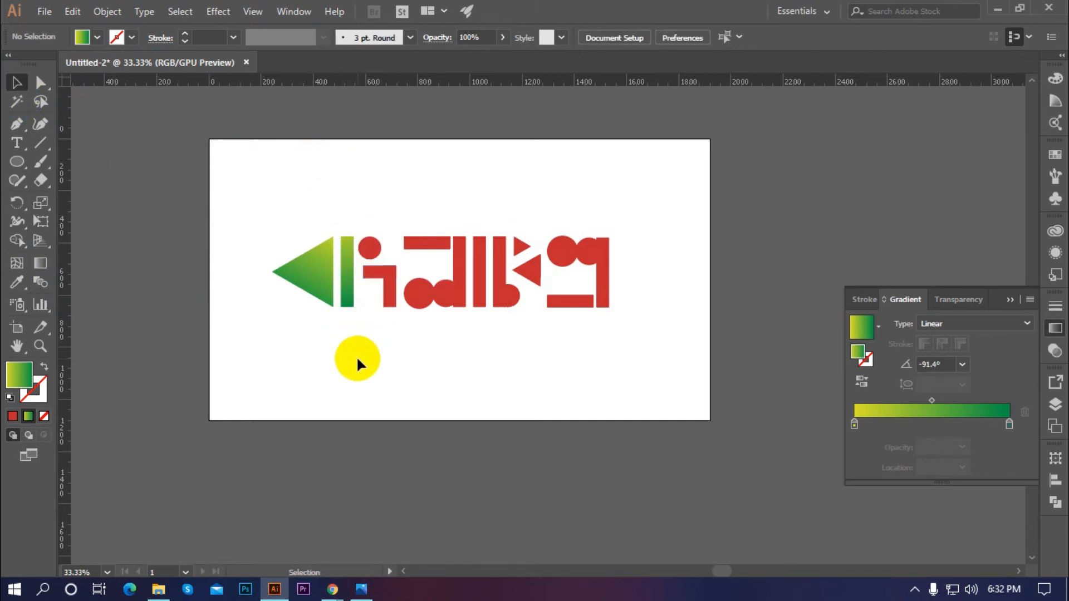
Try a lighter green as the end colour of the triangle's gradient and return it to dark green
scroll(395, 337, "up", 1)
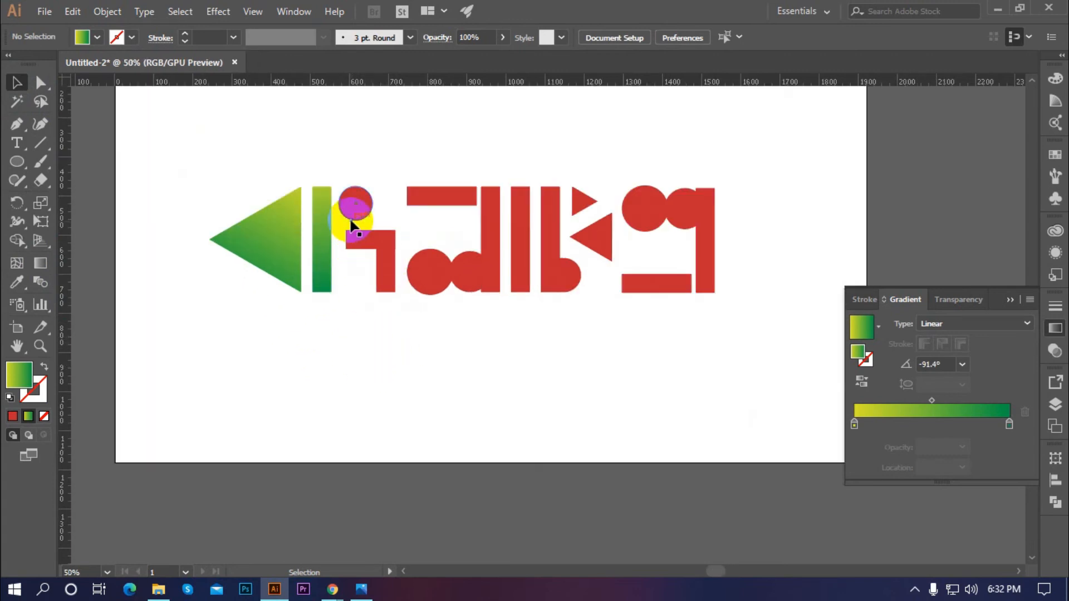
left_click(270, 249)
double_click(1010, 424)
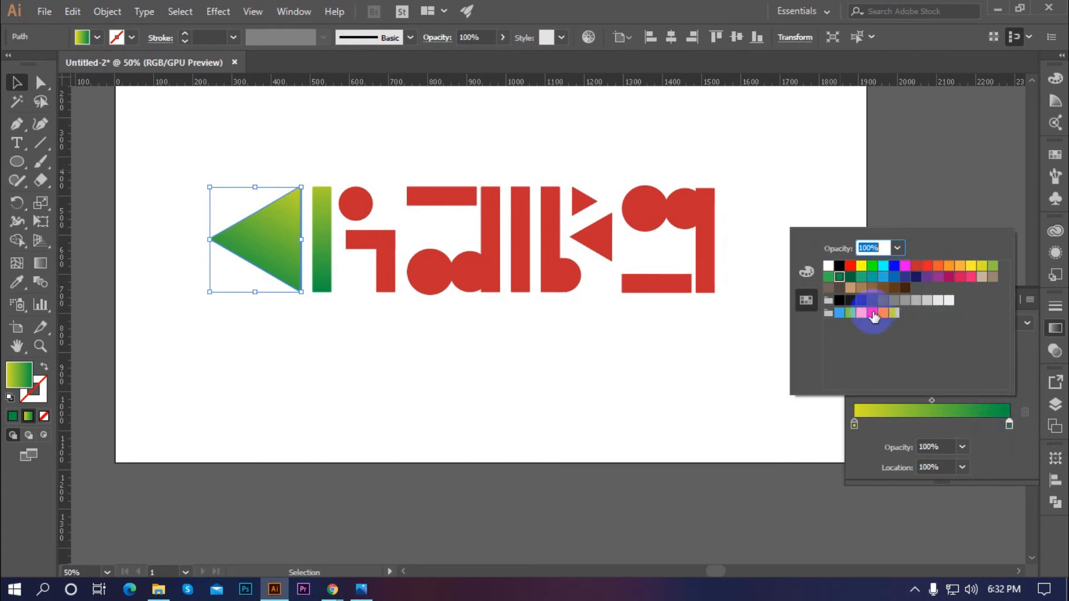
left_click(828, 278)
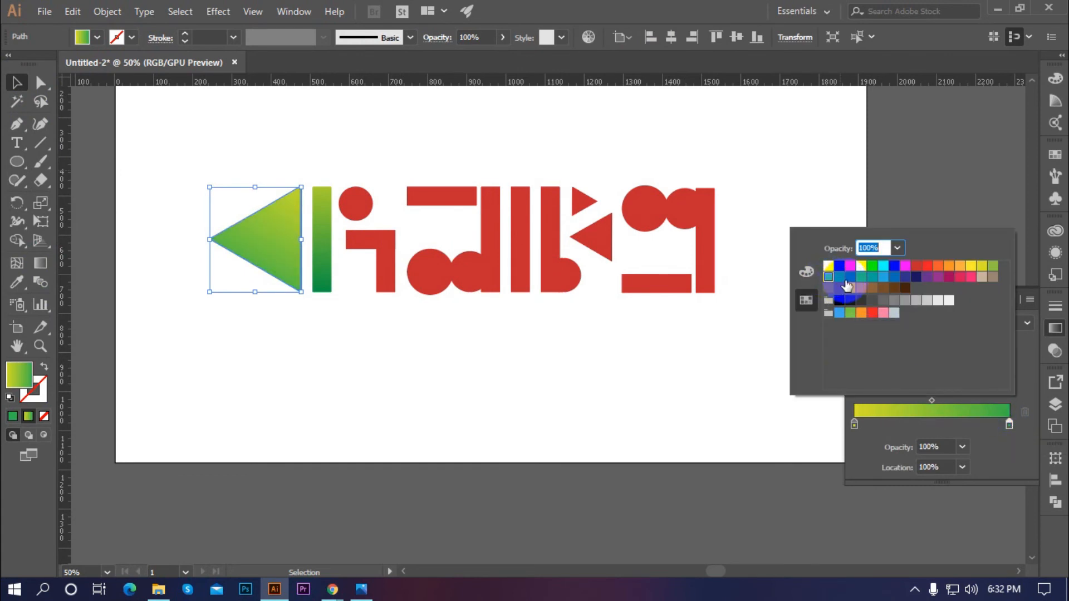
left_click(839, 277)
left_click(680, 360)
Fill the small circle beside the green bar with a linear gradient from light blue to dark blue
left_click(353, 218)
left_click(862, 327)
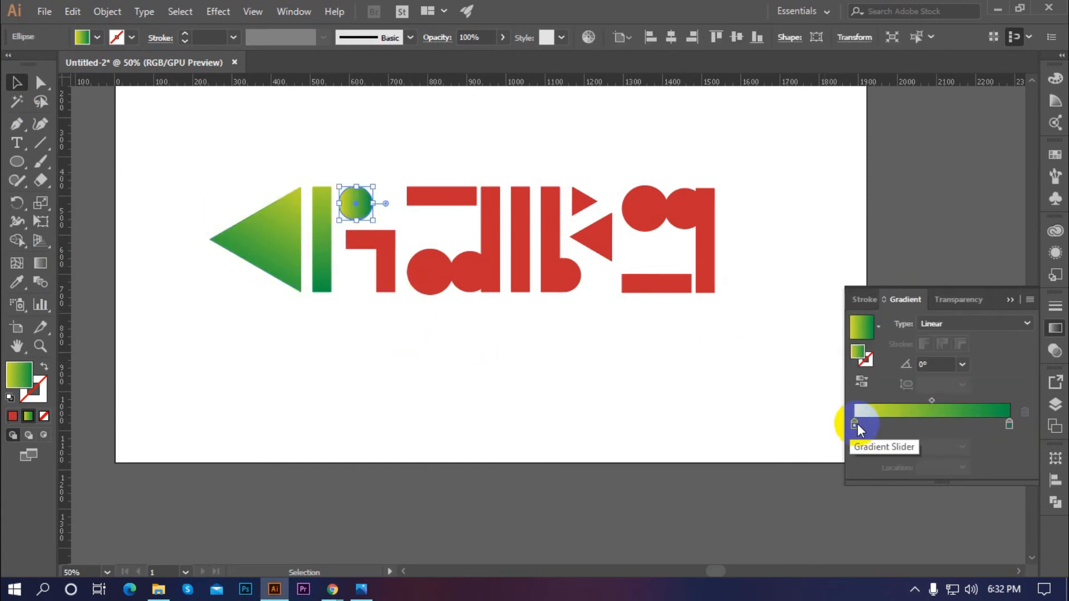
double_click(854, 424)
left_click(884, 277)
left_click(883, 267)
left_click(886, 274)
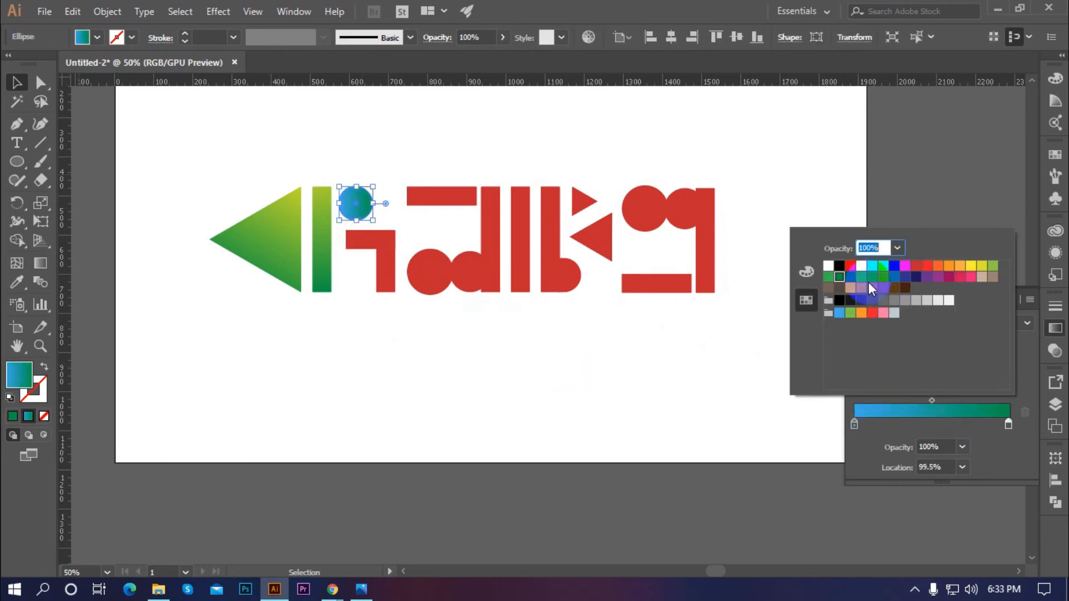
left_click(872, 266)
left_click(905, 276)
left_click(771, 305)
Redraw the small circle's gradient diagonally from its upper right to its lower left, at about -123.4°, and deselect it
key("g")
left_click(354, 192)
left_click_drag(372, 182, 342, 229)
key("v")
left_click(265, 137)
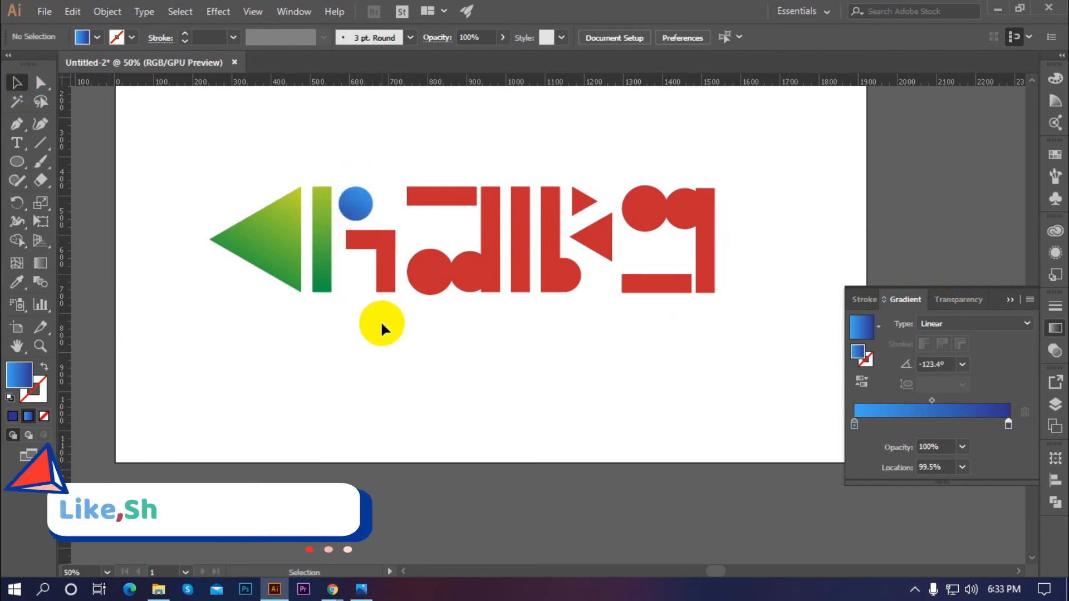
Merge the red horizontal and vertical bars below the blue circle into one shape with Shape Builder
left_click(383, 263)
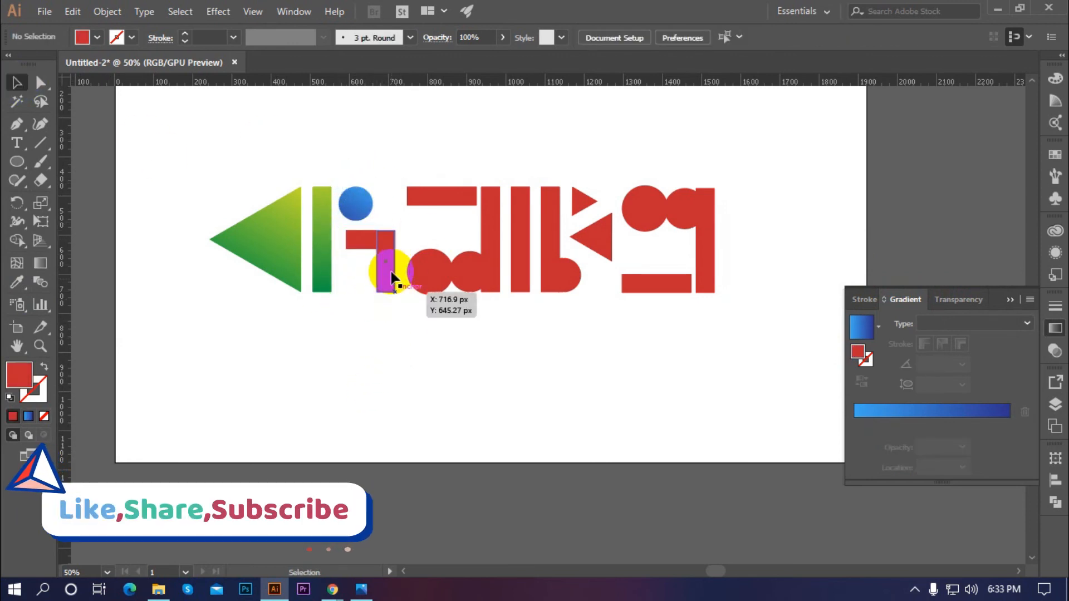
left_click(367, 243)
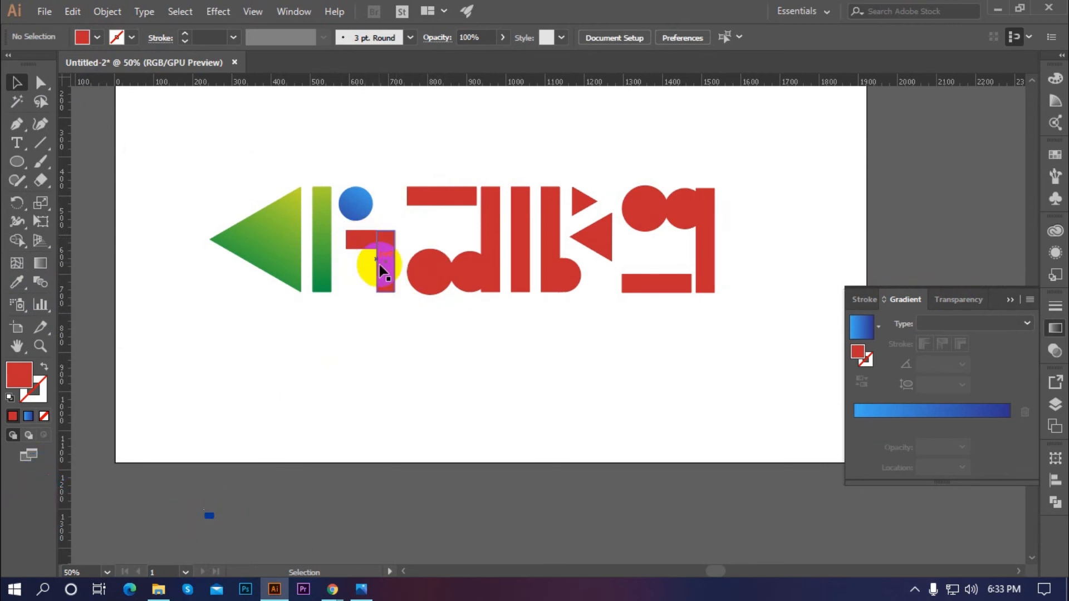
left_click(390, 315)
mouse_move(388, 311)
left_mouse_down()
mouse_move(362, 237)
mouse_move(424, 270)
mouse_move(358, 241)
mouse_move(385, 248)
left_mouse_up()
left_click(17, 240)
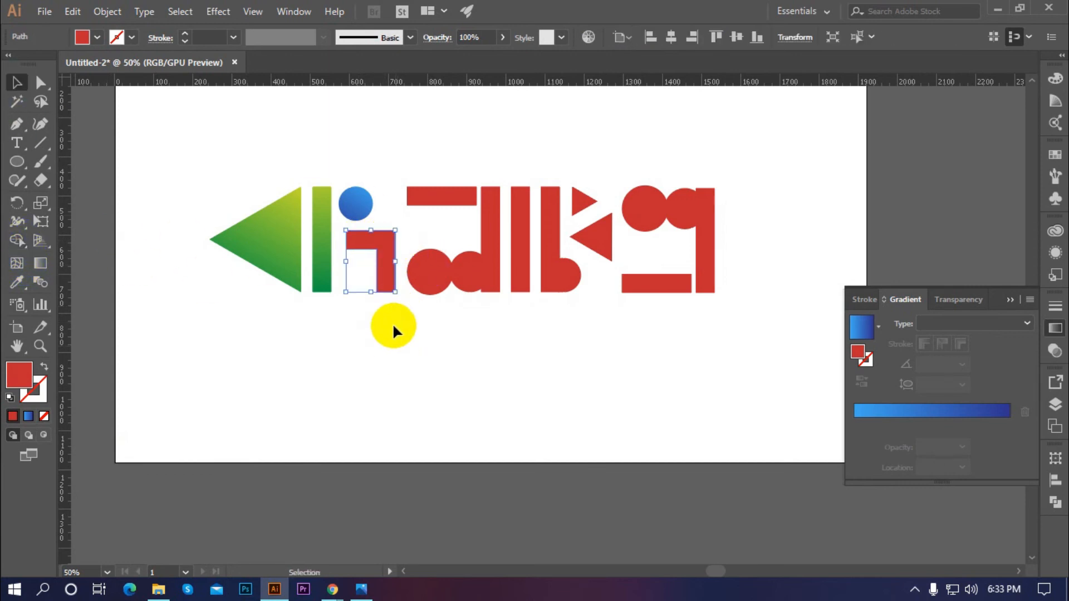
Copy the blue circle's gradient onto the merged angular shape below it with the Eyedropper
left_click(392, 323)
left_click(387, 278)
left_click(396, 313)
left_click(387, 265)
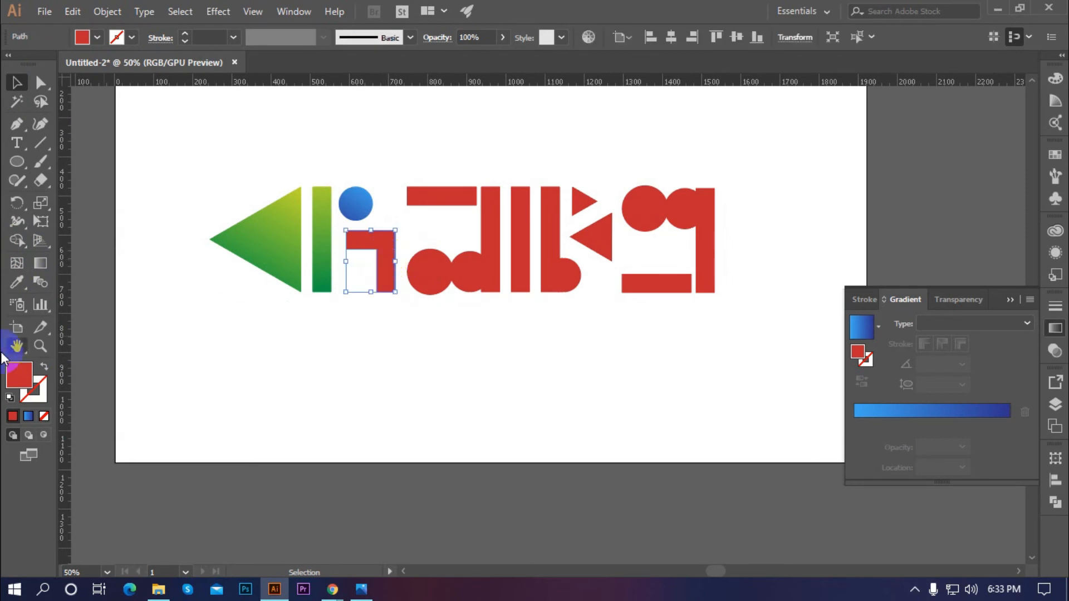
left_click(13, 285)
left_click(354, 203)
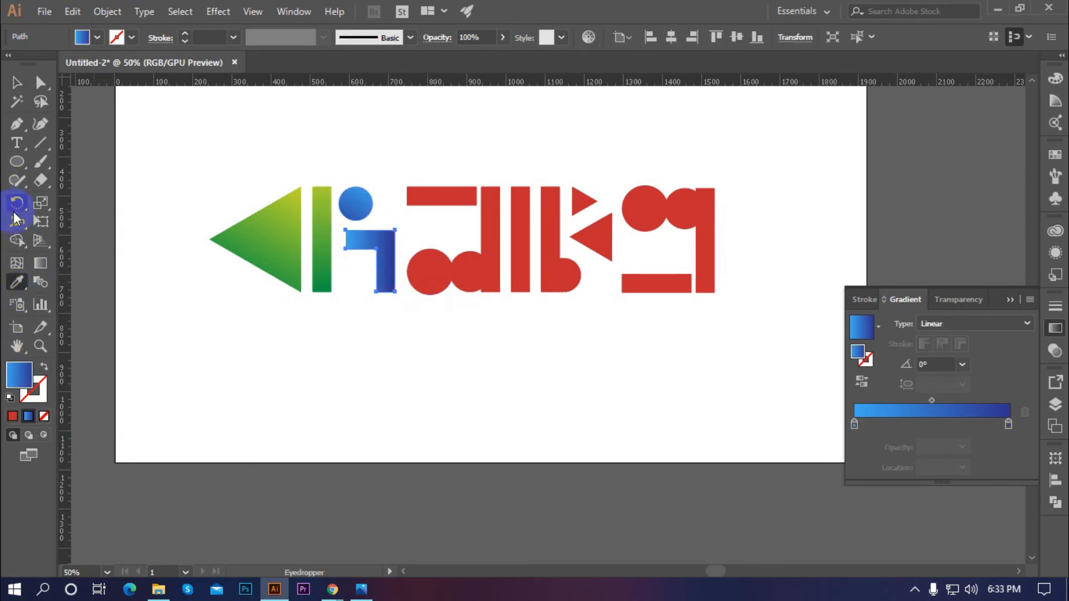
Redraw the angular shape's blue gradient steeply downward, at about -104.9°, with light blue at its upper edge, and deselect it
left_click(16, 84)
left_click(286, 341)
left_click(382, 269)
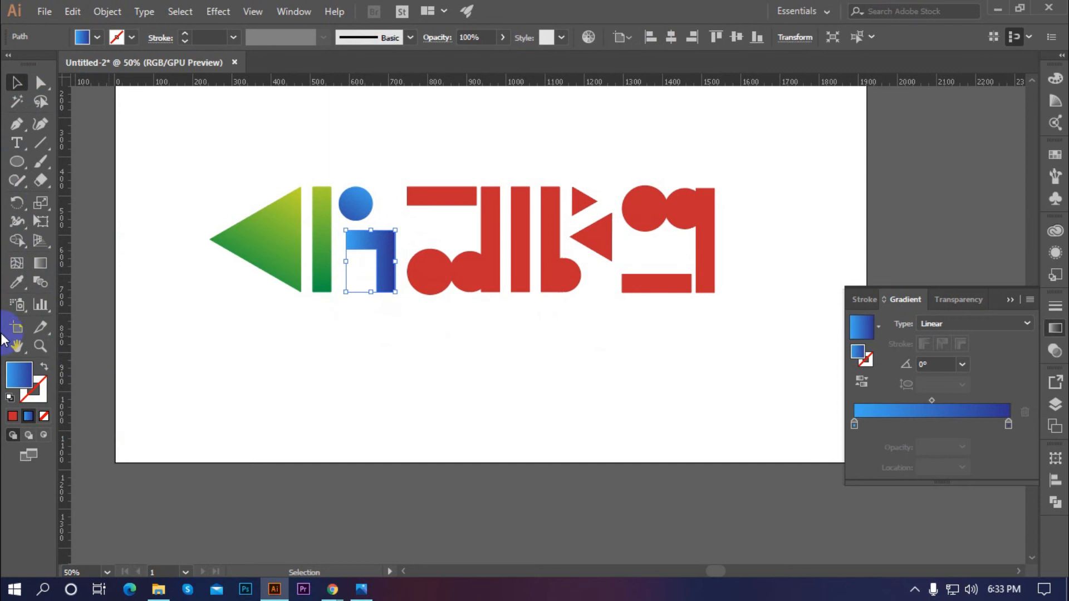
left_click(43, 268)
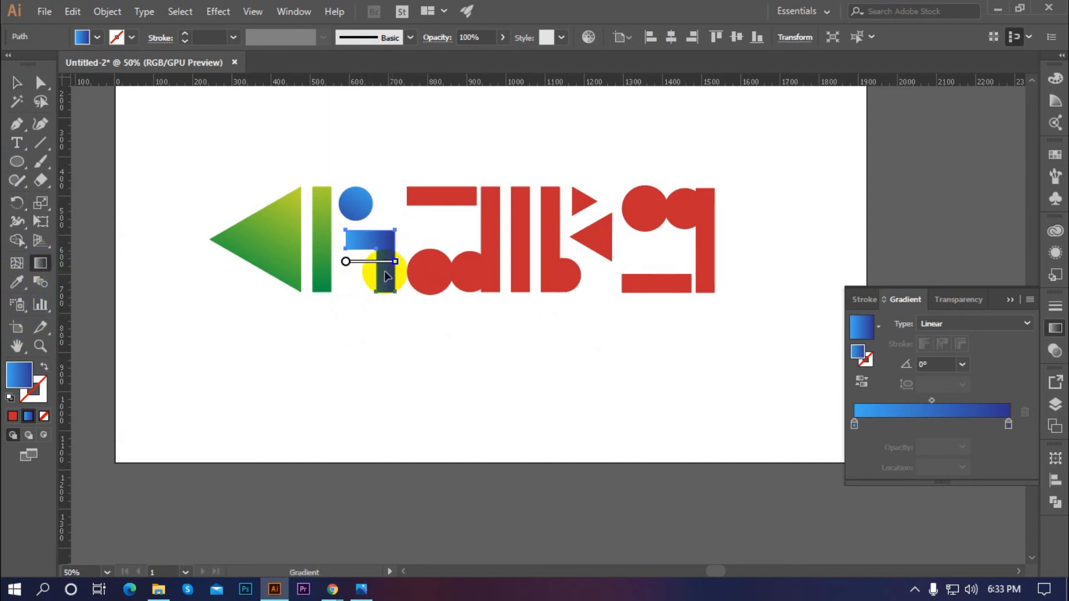
left_click_drag(398, 224, 372, 259)
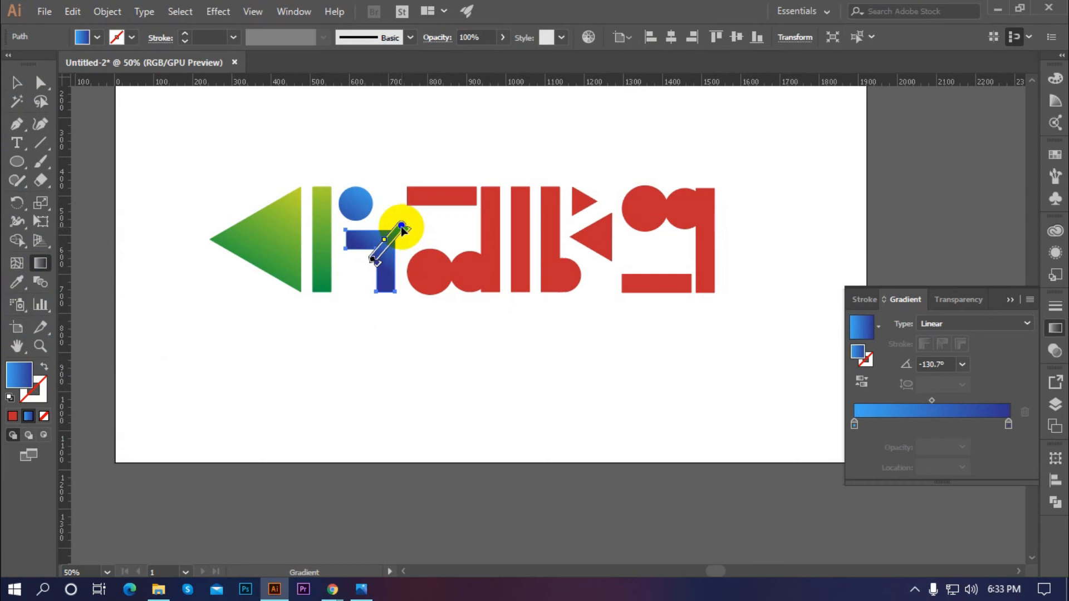
mouse_move(401, 226)
left_mouse_down()
mouse_move(413, 214)
mouse_move(378, 304)
left_mouse_up()
left_click_drag(390, 226, 379, 264)
key("v")
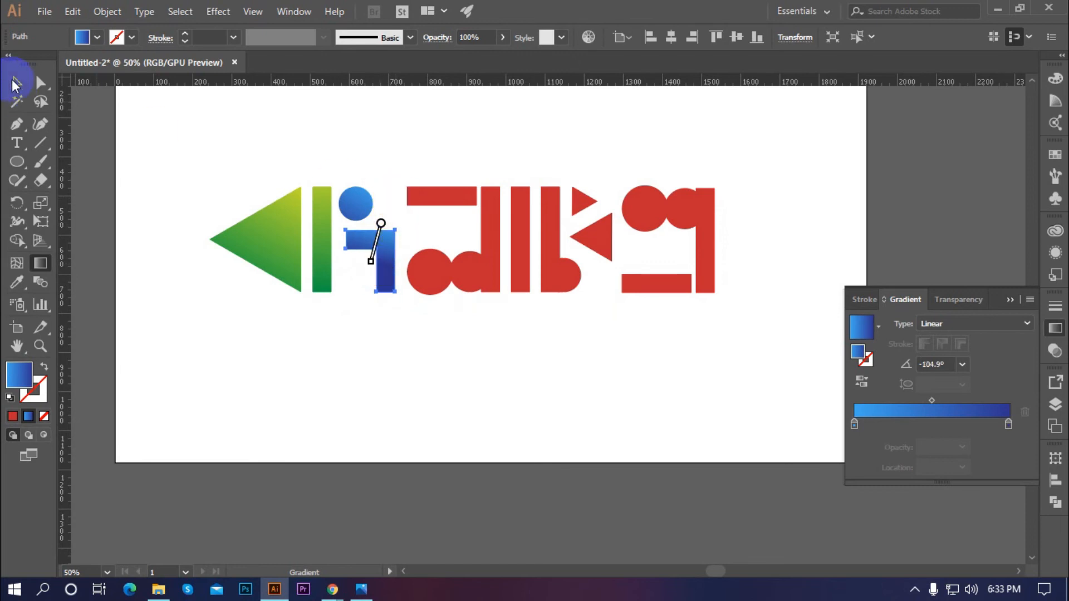
left_click(230, 146)
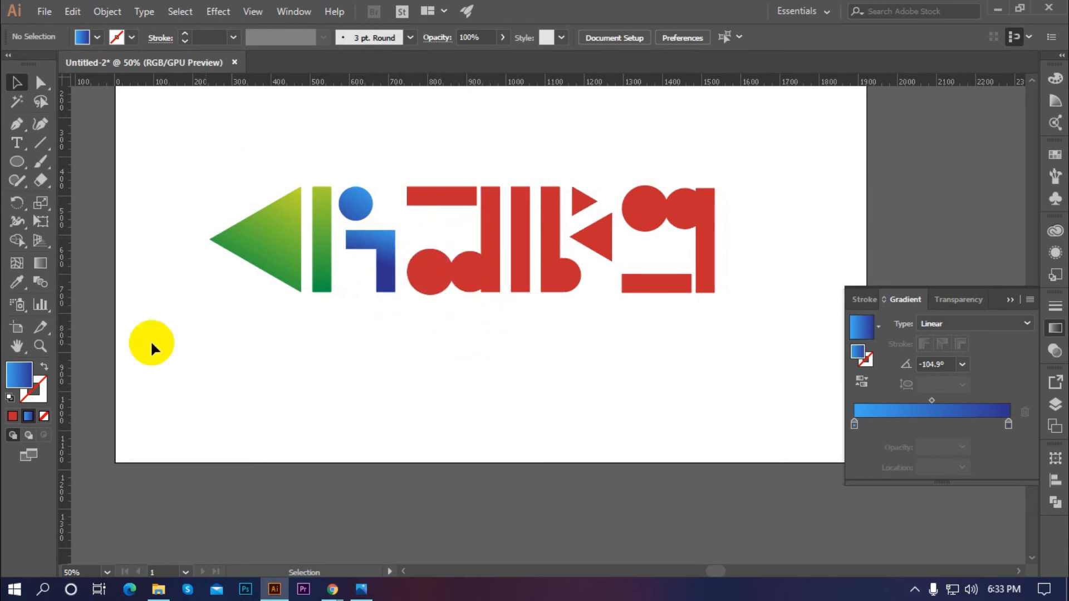
Merge the two overlapping red circles and the adjoining vertical bar into one shape with Shape Builder and deselect it
left_click_drag(422, 261, 423, 262)
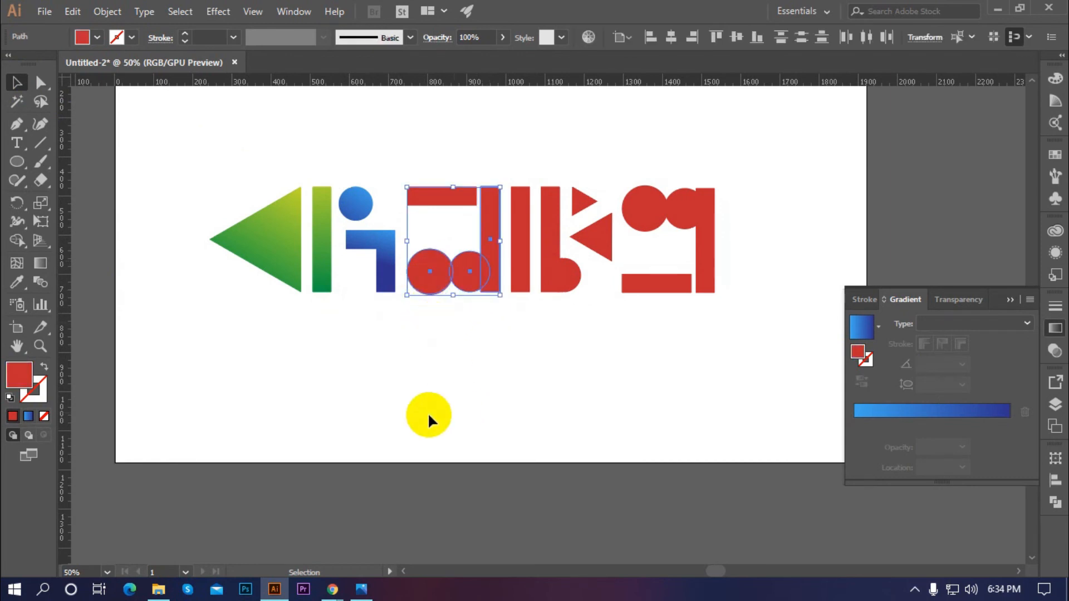
left_click(12, 249)
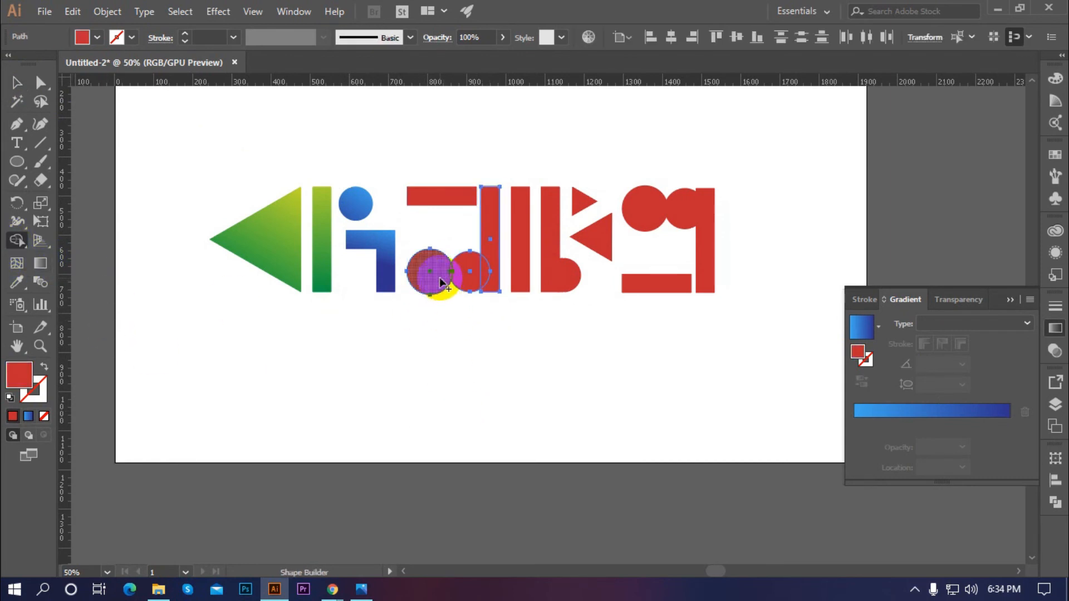
mouse_move(489, 278)
left_mouse_down()
mouse_move(490, 232)
mouse_move(501, 281)
left_mouse_up()
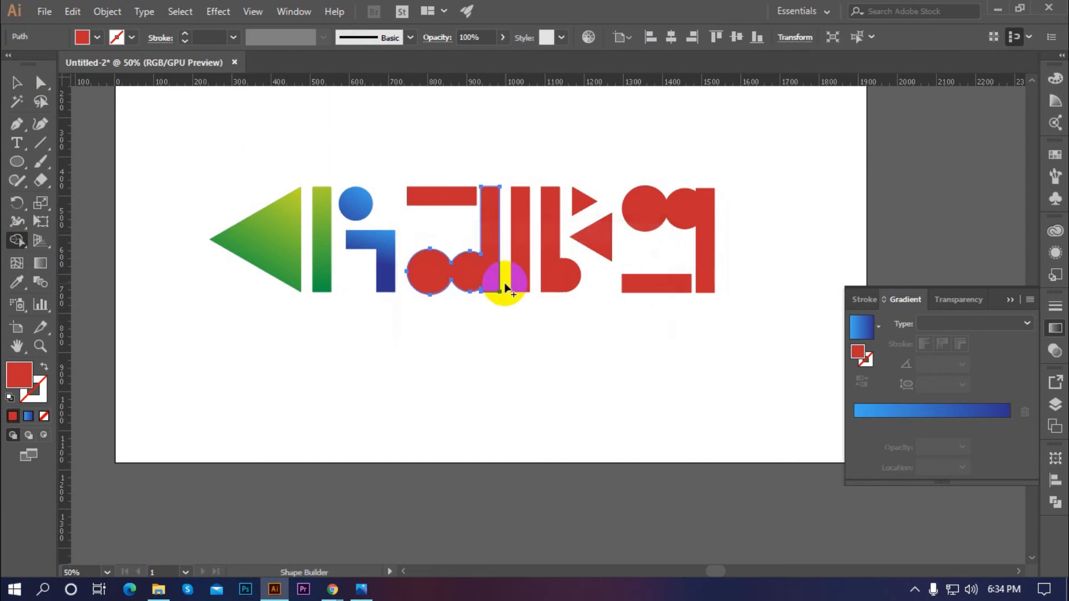
left_click(16, 83)
left_click(441, 401)
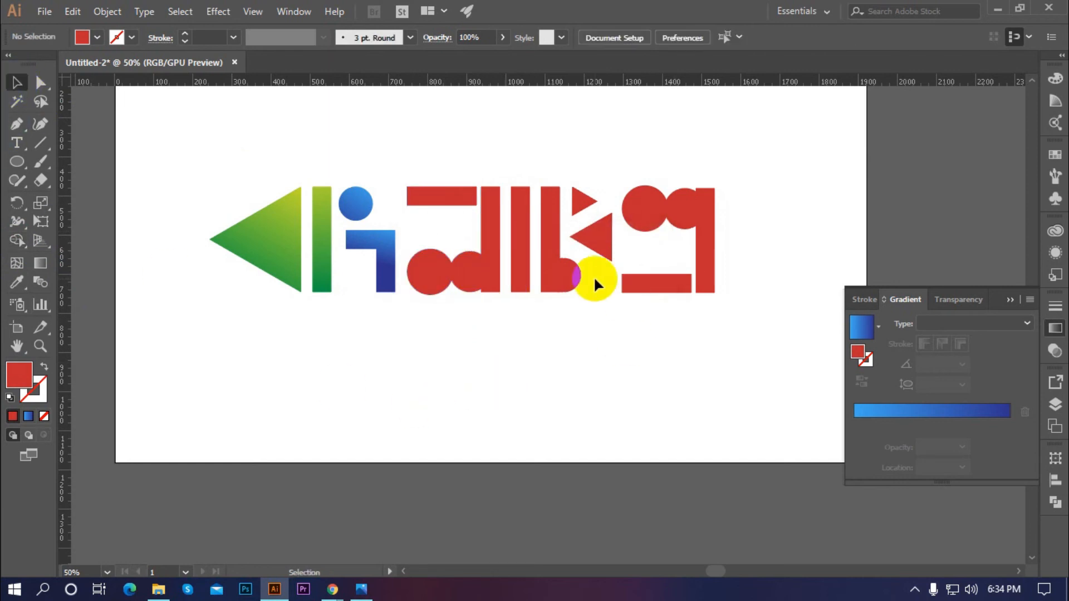
Fill the merged circles-and-bar shape with a linear gradient from orange to pink
left_click(466, 274)
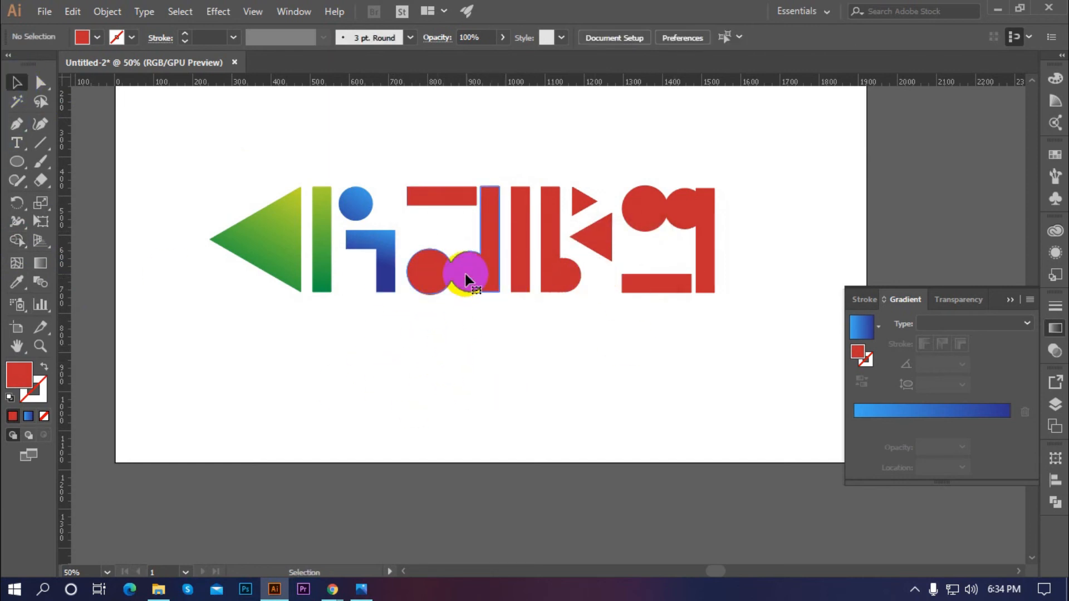
left_click(947, 412)
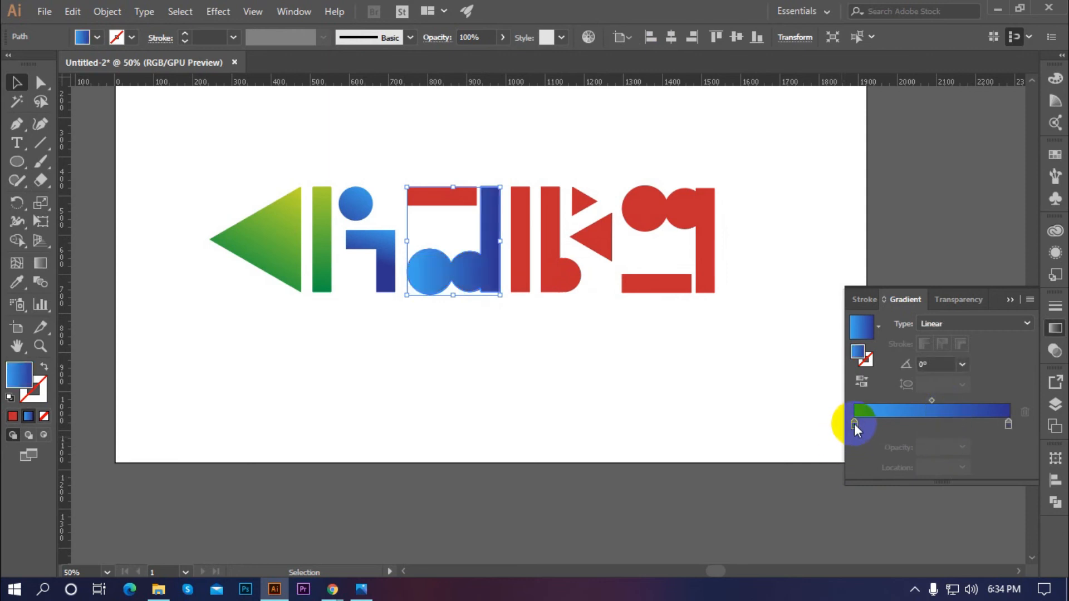
double_click(855, 423)
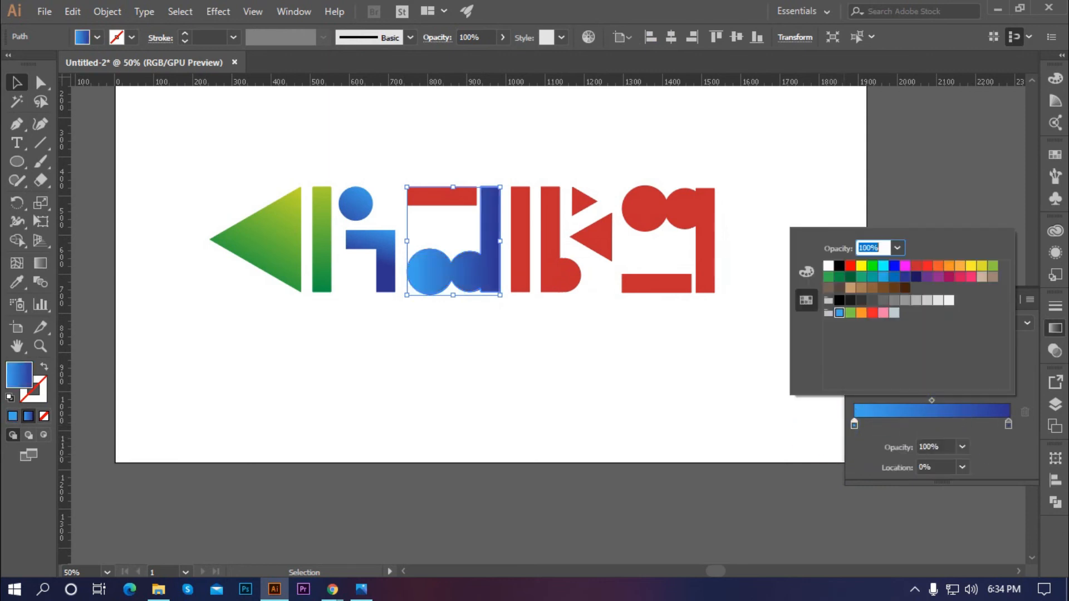
left_click(949, 266)
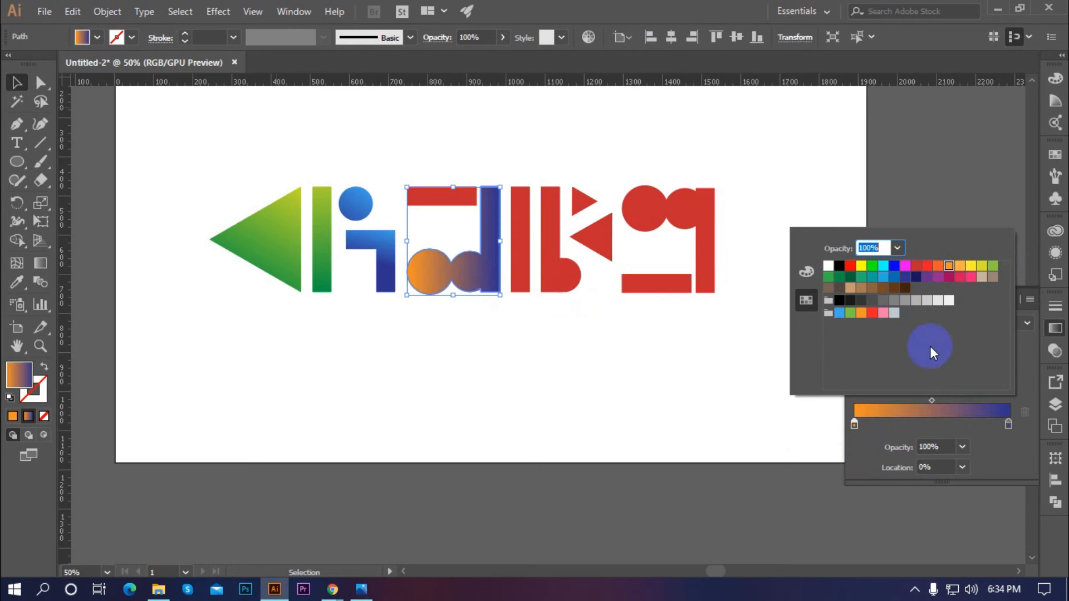
double_click(1008, 424)
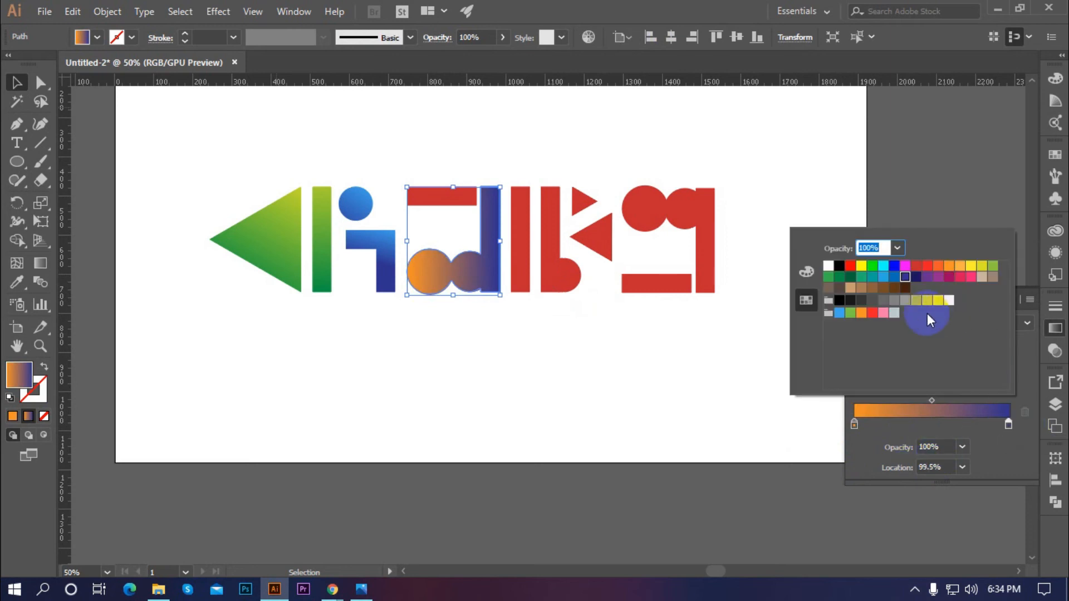
left_click(971, 277)
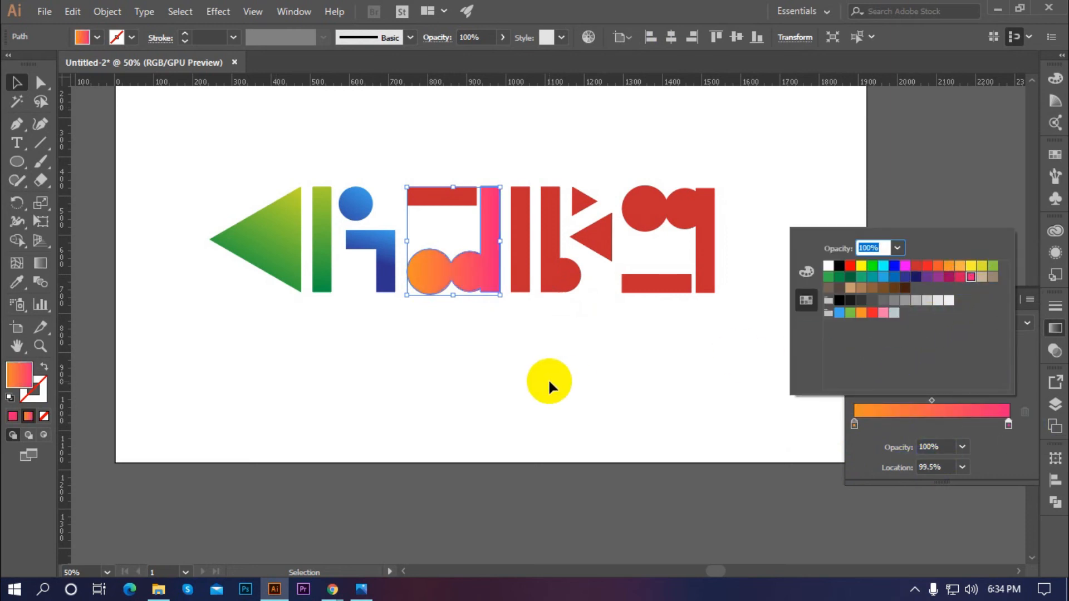
left_click(548, 384)
Redraw the merged circles-and-bar shape's gradient vertically from just above its bar to just below its lower edge
left_click(478, 287)
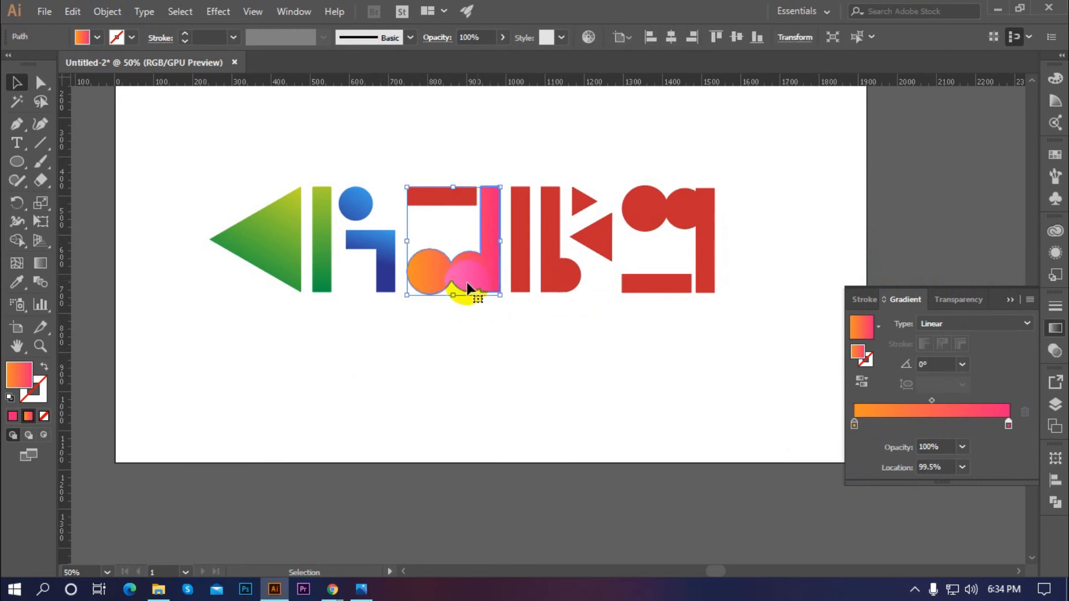
left_click(40, 263)
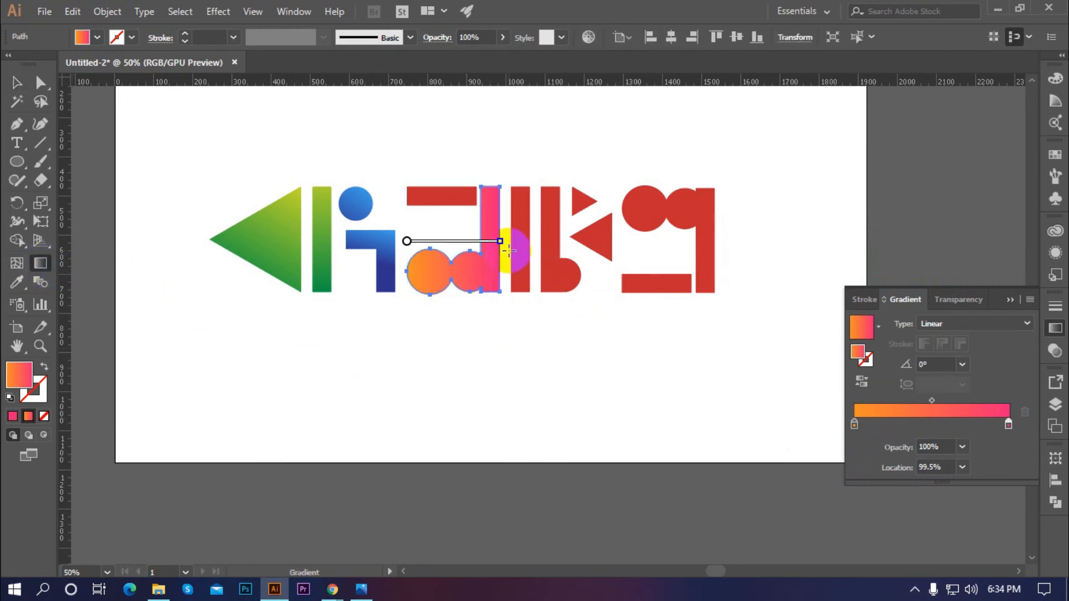
left_click_drag(506, 254, 505, 243)
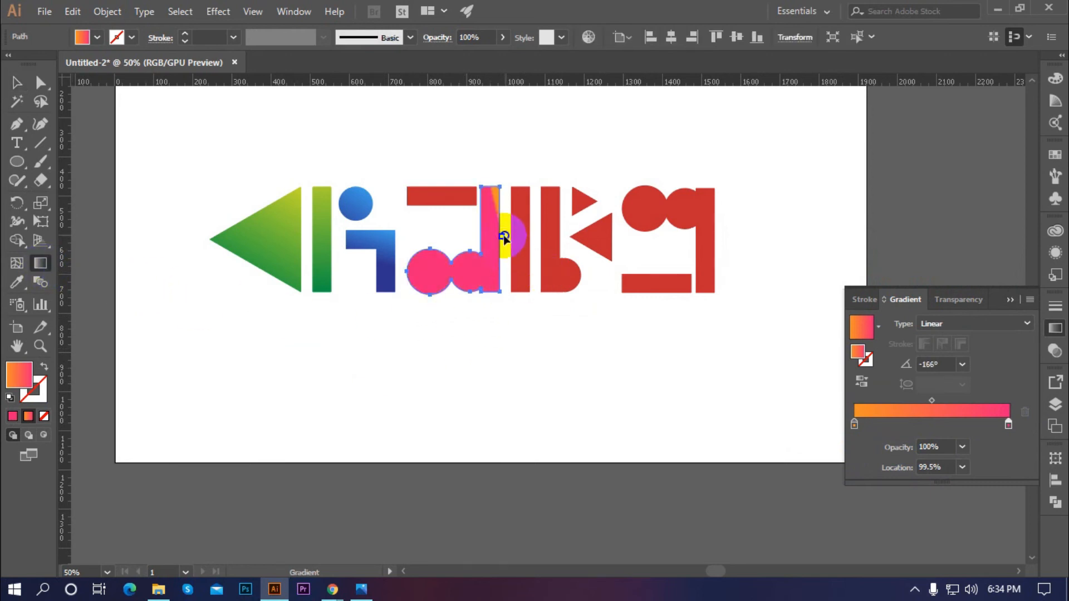
key("ctrl+z")
left_click_drag(490, 178, 485, 310)
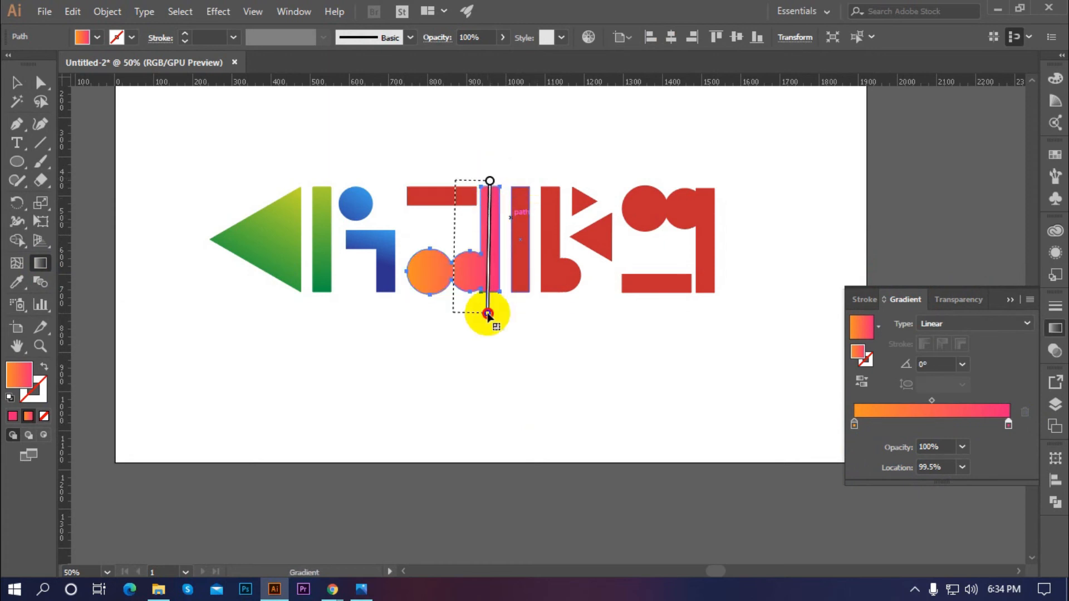
Redraw the merged circles-and-bar shape's orange-to-pink gradient downward at about -91°, shift it slightly upward, and deselect the shape
left_click_drag(455, 180, 453, 312)
left_click_drag(454, 180, 456, 167)
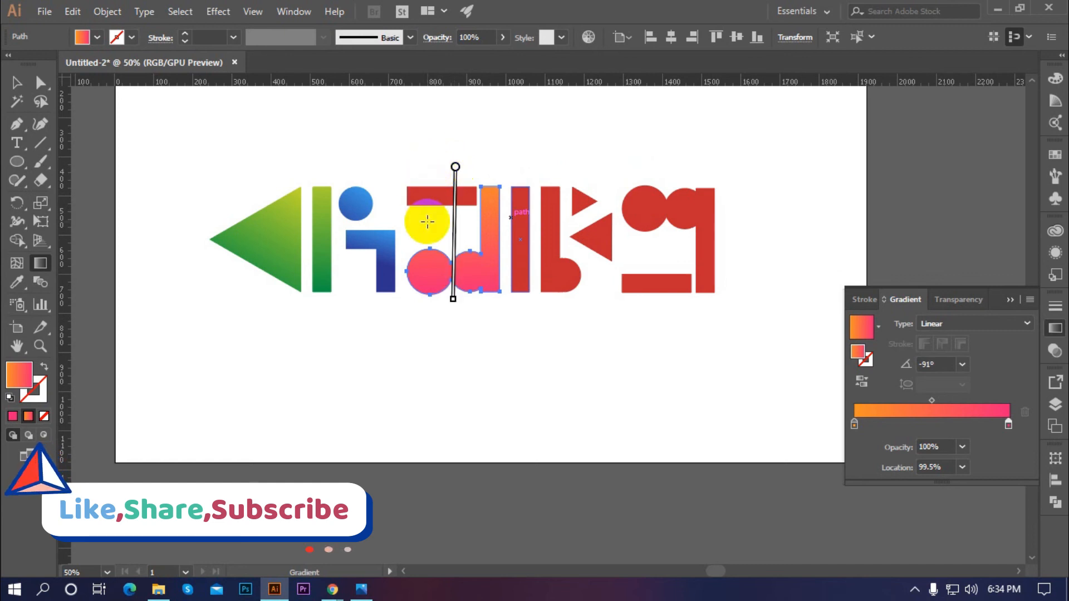
left_click(17, 82)
left_click(513, 396)
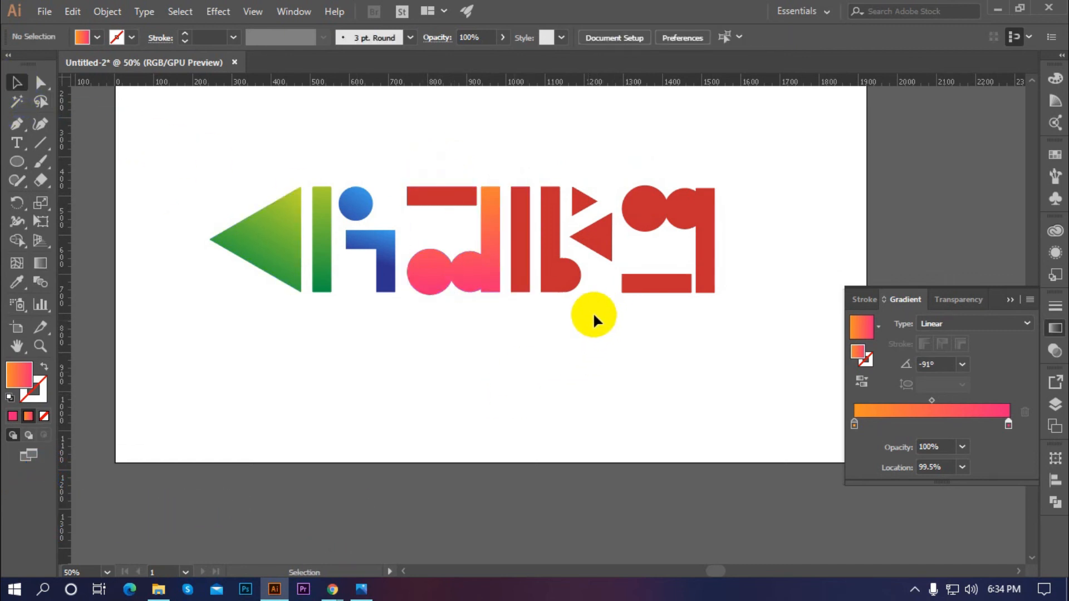
Fill the adjacent red vertical bar with the orange-to-pink gradient sampled from the neighbouring merged shape
left_click(519, 235)
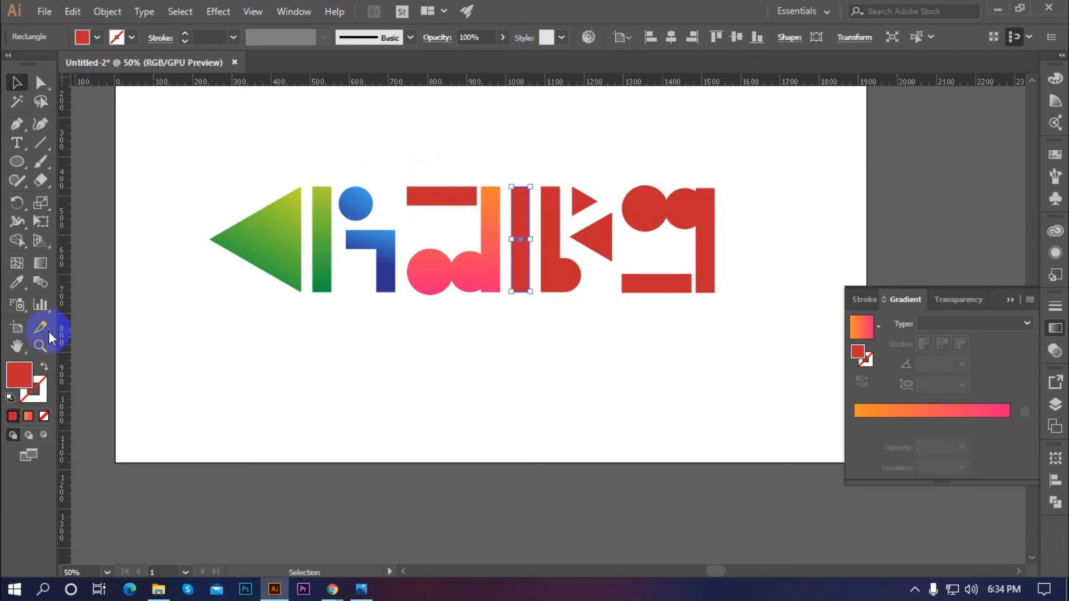
left_click(17, 282)
left_click(491, 235)
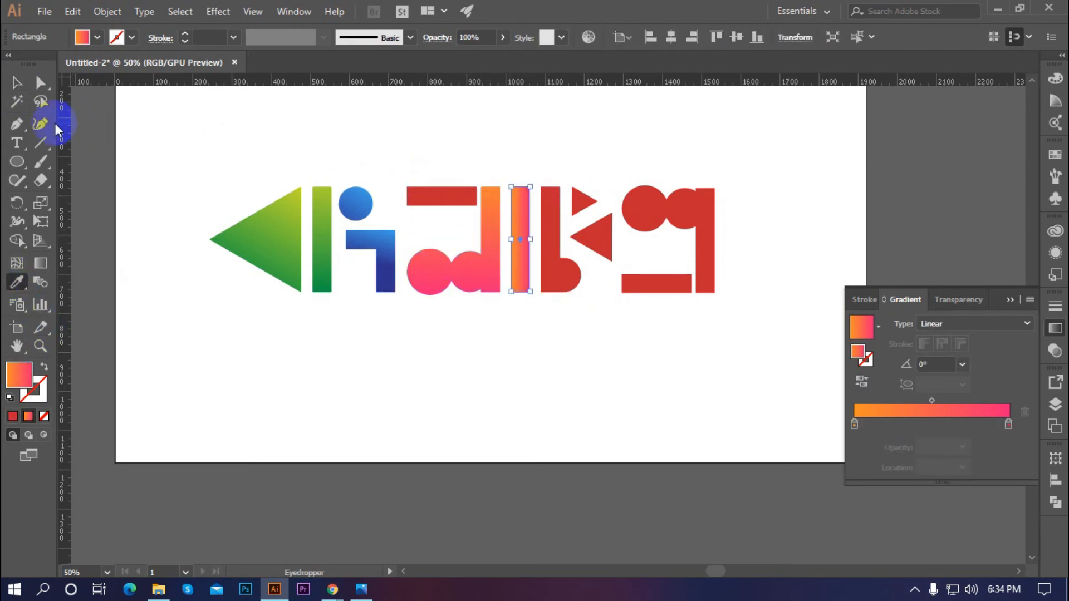
Redraw that bar's gradient vertically at about -89.6°, running from above its upper end to just below its lower end, and deselect it
left_click(40, 263)
left_click_drag(517, 180, 517, 291)
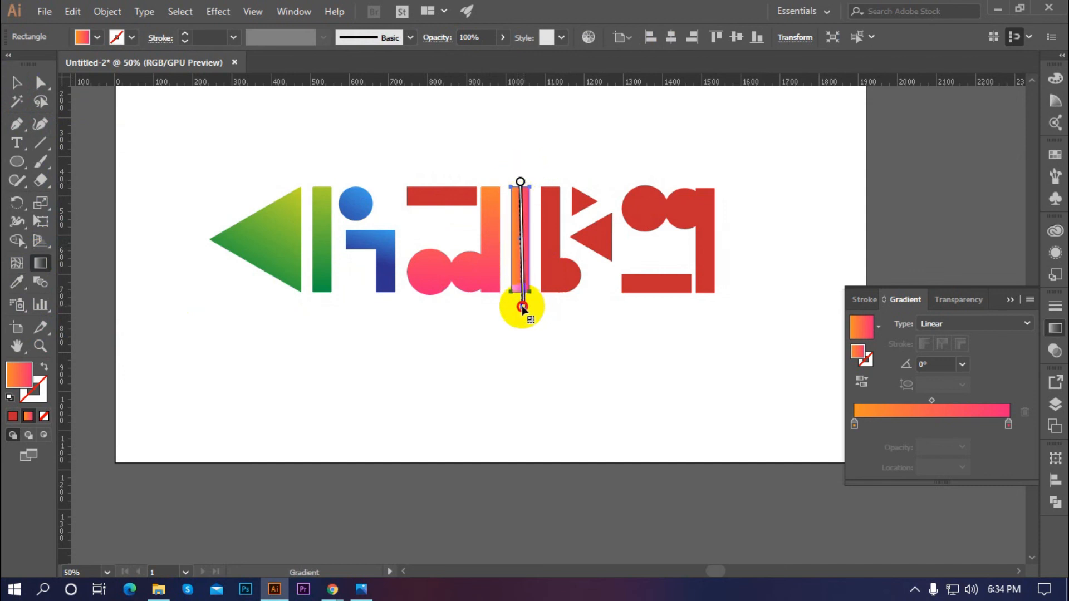
left_click_drag(520, 182, 523, 160)
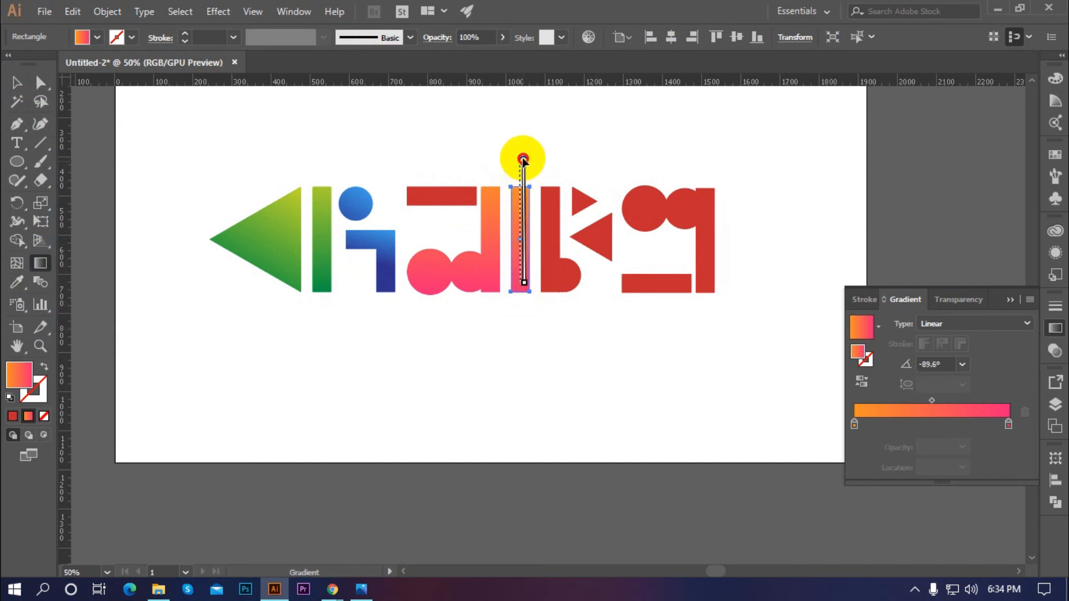
mouse_move(527, 281)
left_click_drag(519, 282, 520, 304)
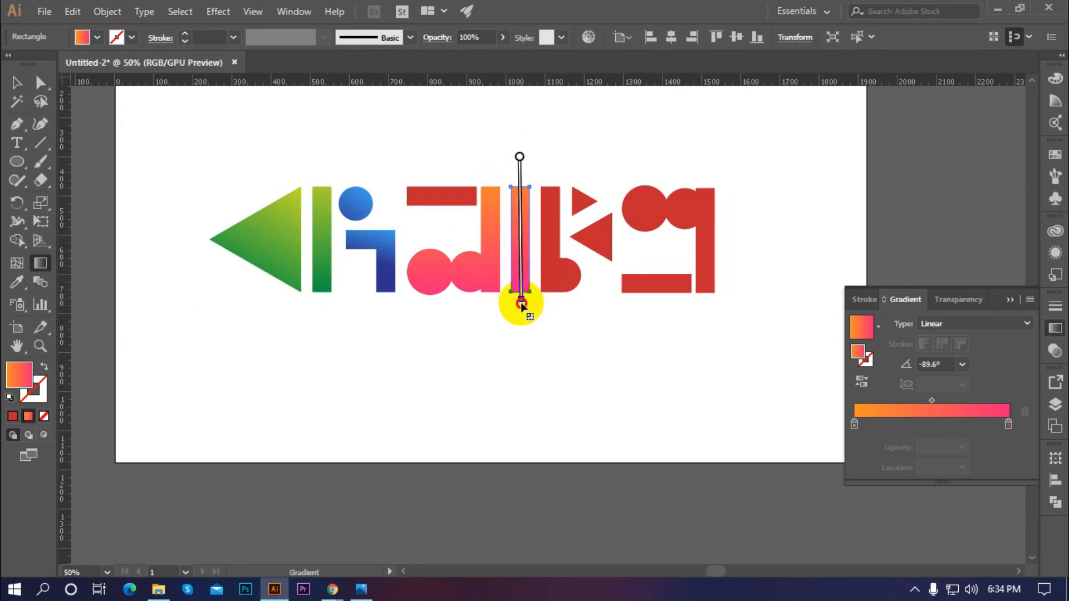
left_click(17, 83)
left_click(609, 346)
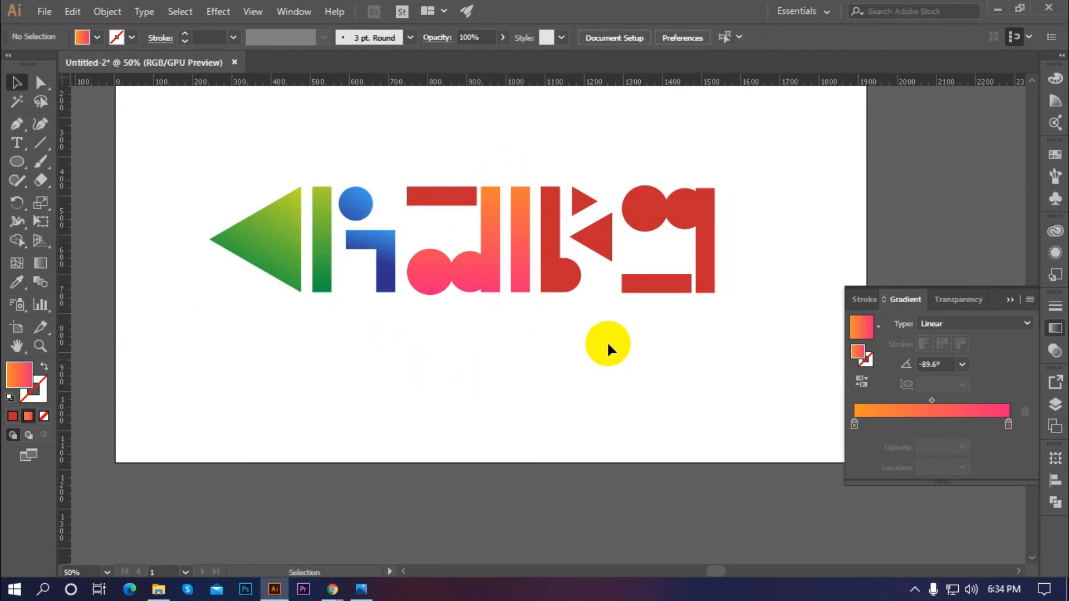
Merge the red vertical bar beside the triangles and the overlapping circles at its lower end into one shape with Shape Builder
scroll(704, 283, "up", 1)
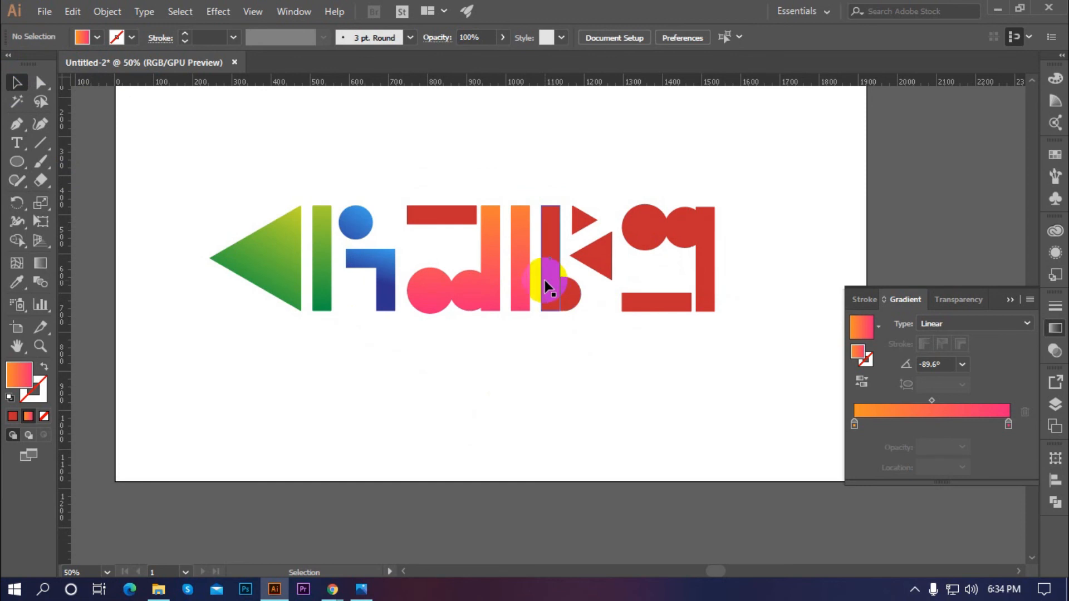
left_click_drag(550, 248, 548, 288)
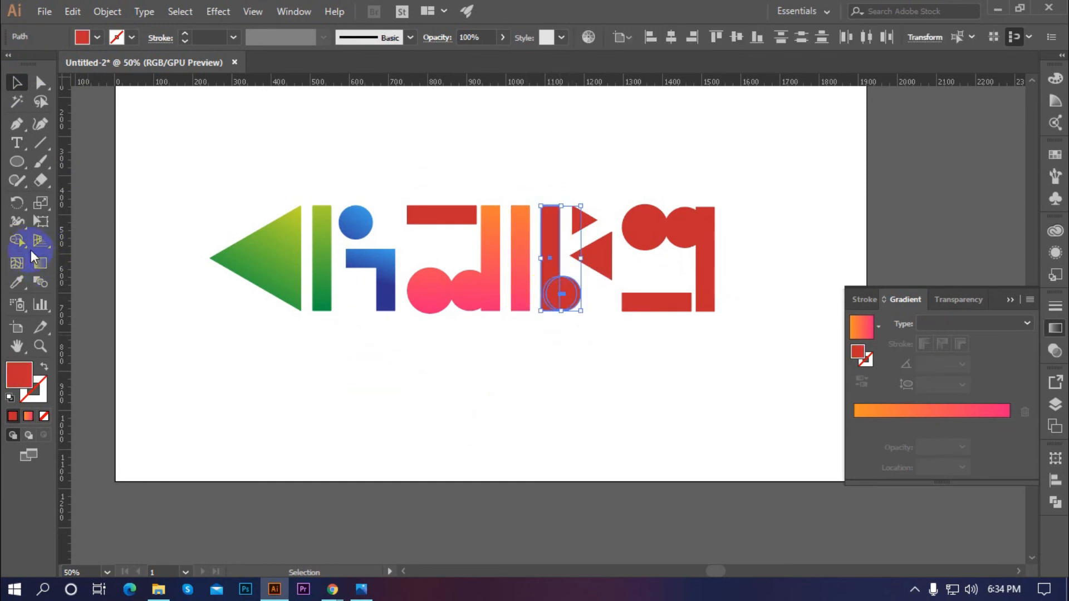
left_click(570, 399)
key("ctrl+plus")
left_click_drag(569, 355, 507, 286)
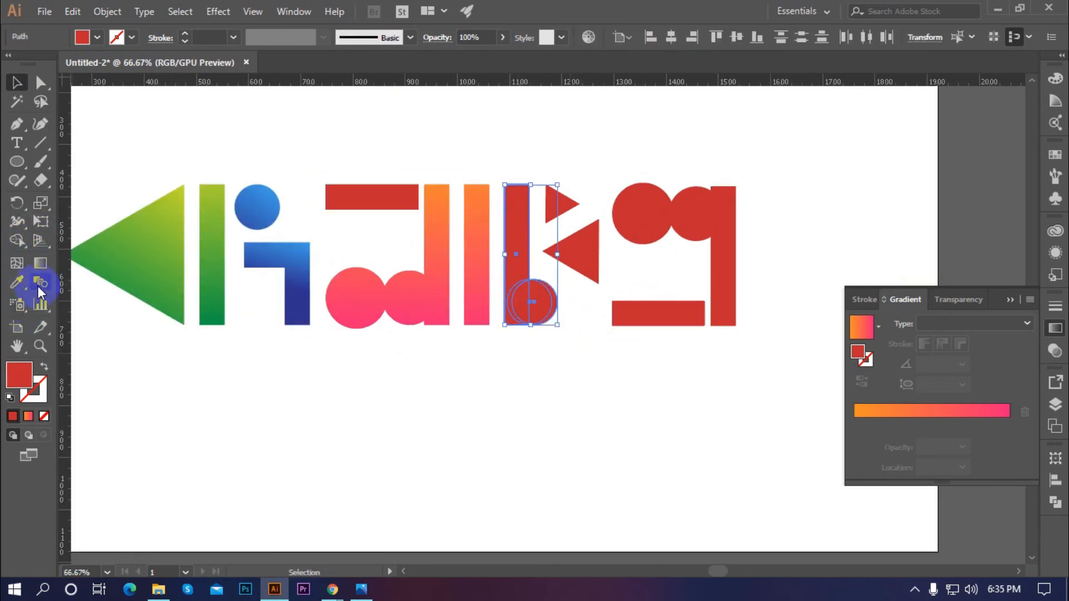
left_click(21, 248)
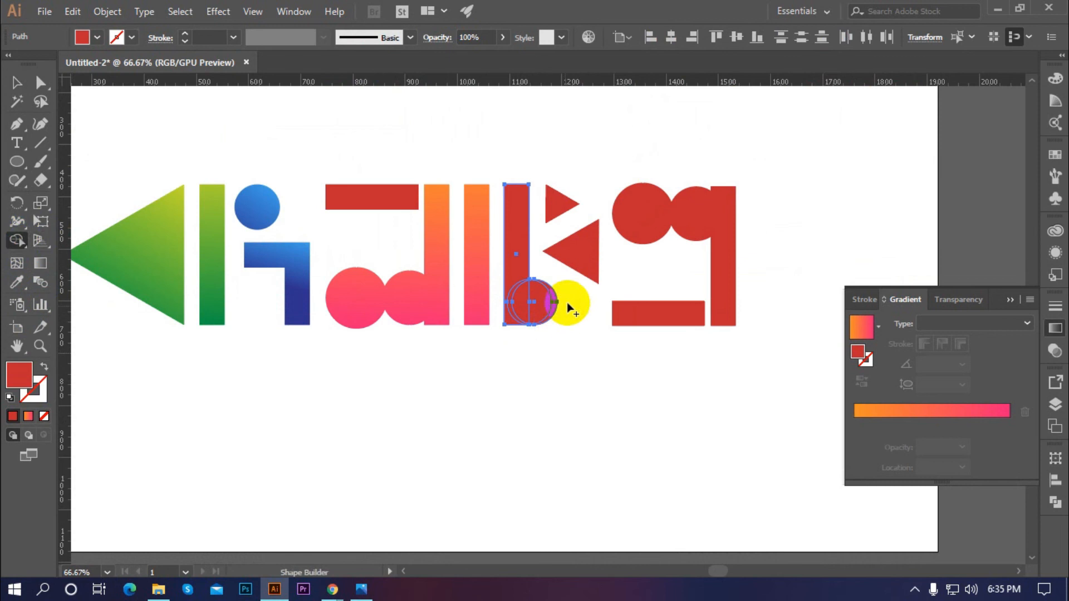
mouse_move(567, 308)
left_mouse_down()
mouse_move(525, 303)
mouse_move(506, 251)
mouse_move(579, 348)
left_mouse_up()
left_click(22, 86)
left_click(563, 338)
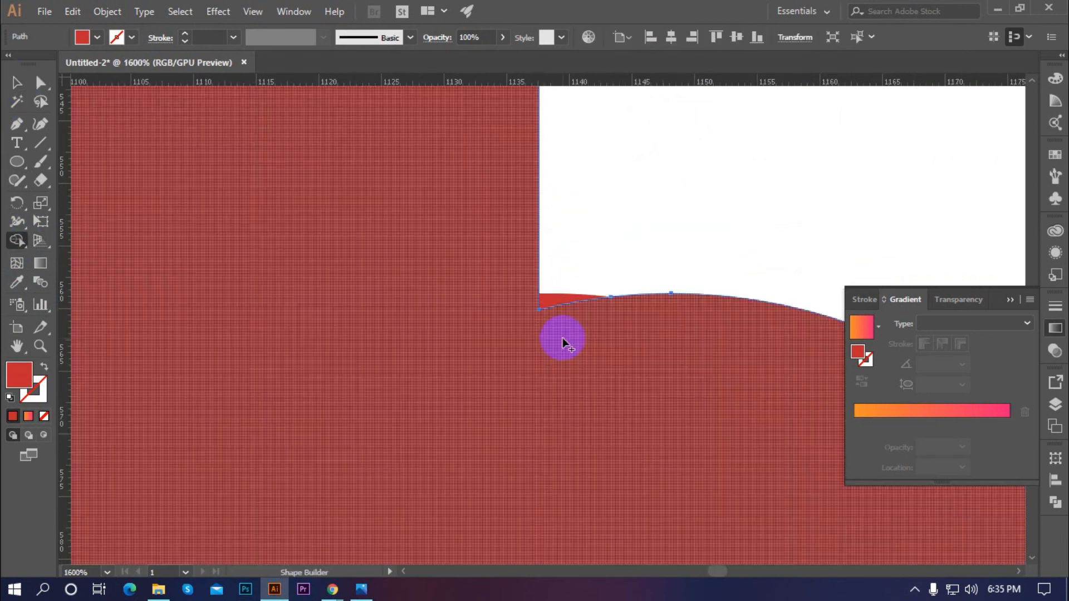
key("ctrl+1")
left_click(467, 386)
left_click(507, 435)
Fill the merged bar-and-circle shape with a linear gradient from crimson to purple
left_click(467, 406)
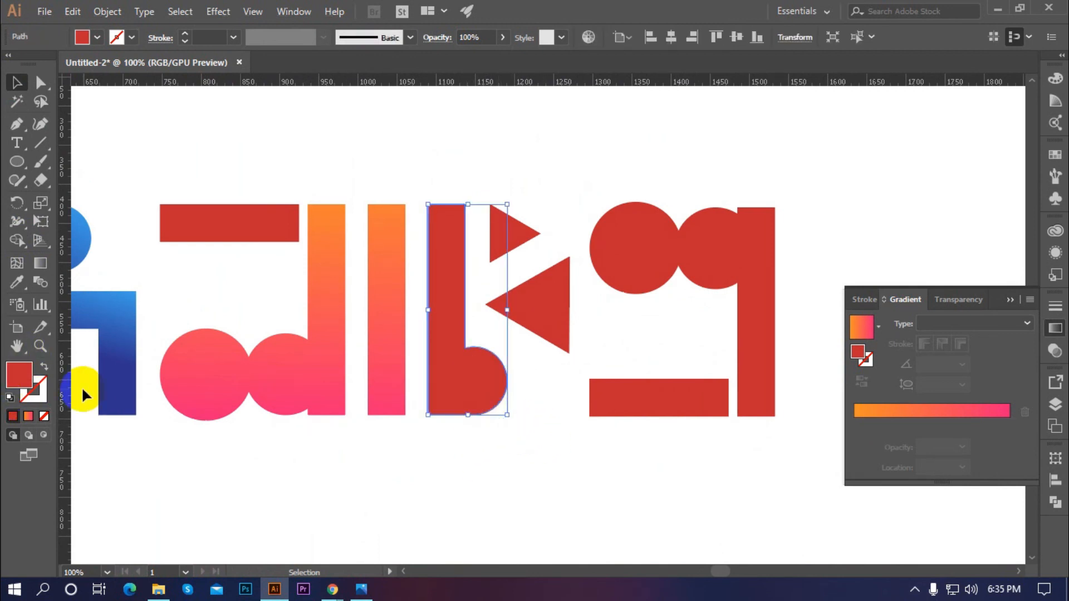
left_click(934, 411)
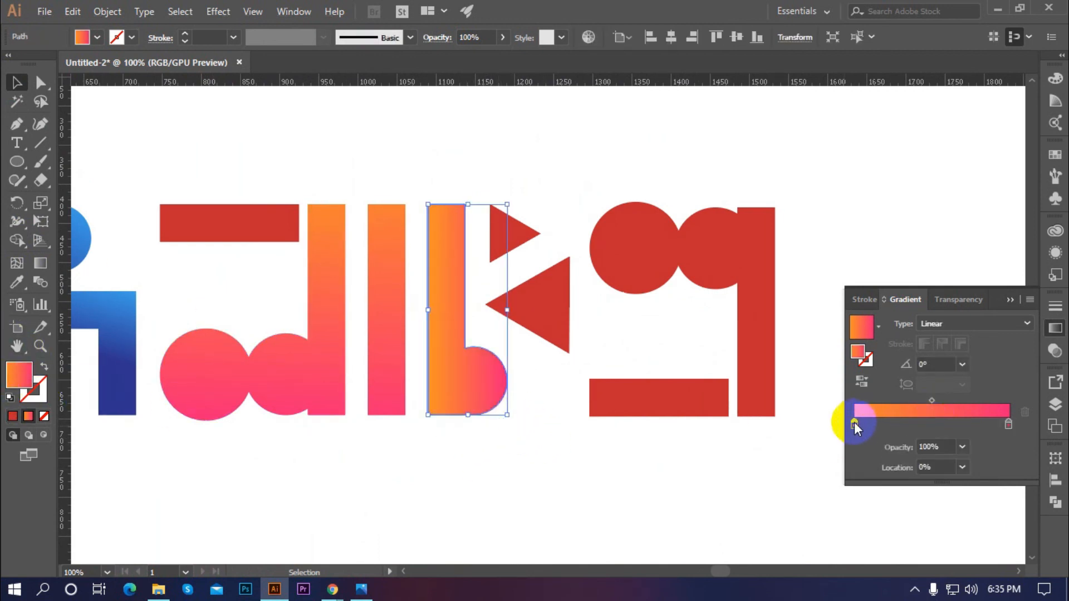
double_click(854, 422)
left_click(971, 277)
left_click(960, 277)
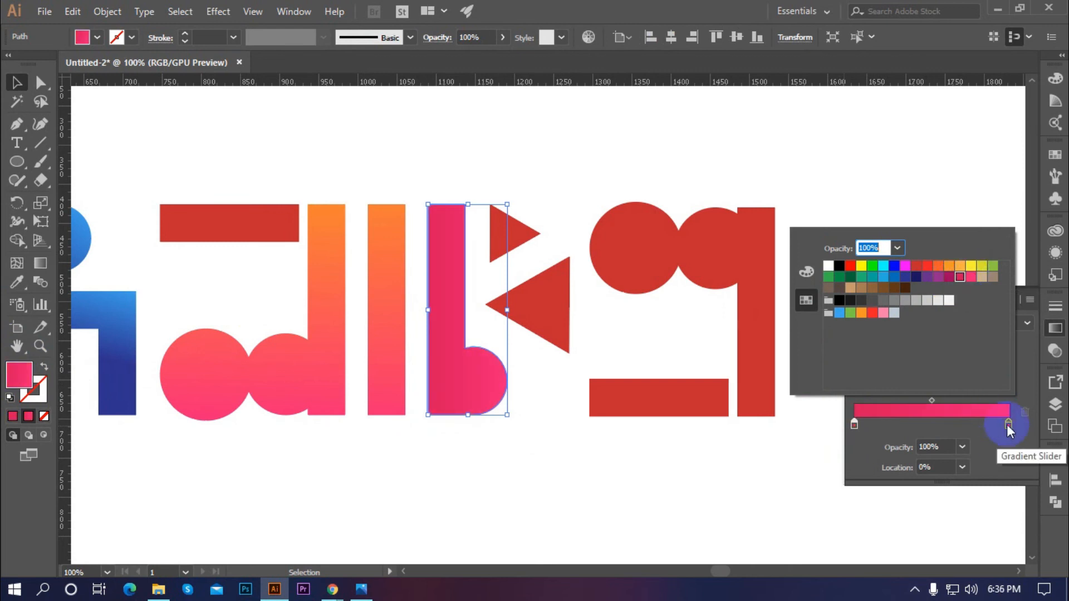
double_click(1008, 425)
left_click(950, 276)
left_click(938, 277)
Redraw the crimson-to-purple gradient vertically from the shape's upper end to its lower end, and deselect it
left_click(40, 264)
left_click_drag(438, 190, 447, 415)
left_click(16, 83)
left_click(572, 309)
Apply the sampled crimson-to-purple gradient to the small red triangle and redraw it nearly horizontally, with purple on the triangle's left side
left_click_drag(573, 309, 524, 312)
left_click(456, 237)
left_click(17, 283)
left_click(402, 318)
key("g")
left_click_drag(457, 238, 432, 239)
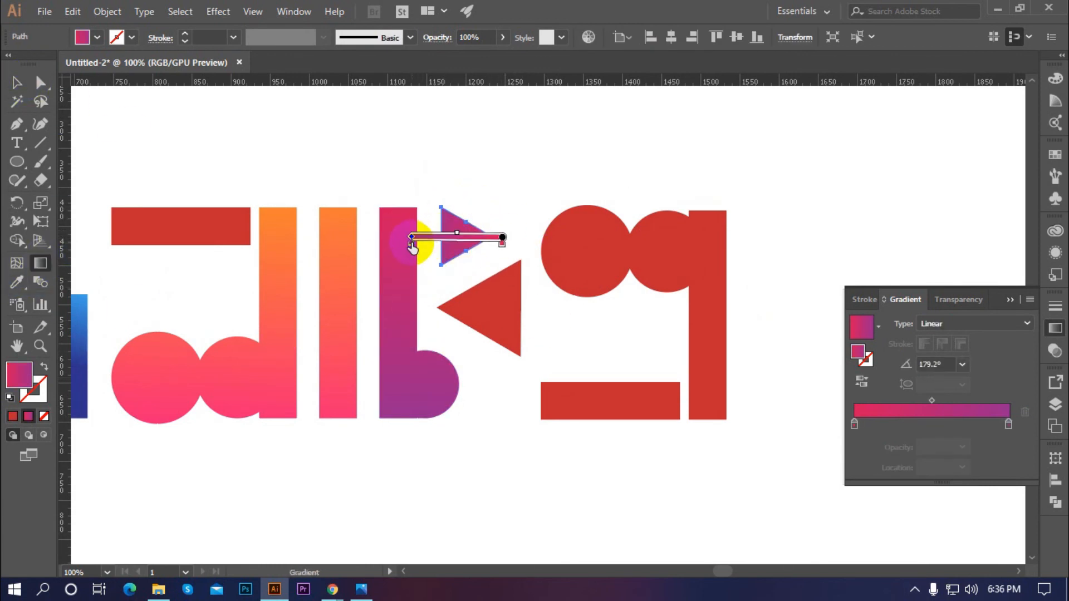
left_click(17, 83)
Apply the sampled crimson-to-purple gradient to the larger triangle, redraw it diagonally down-left at about -118.9°, and deselect the triangle
left_click(497, 312)
left_click(17, 282)
left_click(401, 318)
left_click(40, 83)
left_click(458, 110)
left_click(502, 319)
left_click(44, 264)
left_click_drag(521, 254, 463, 360)
left_click(17, 83)
left_click(473, 170)
Merge the two red circles and adjoining vertical bar of the last letter into one shape with Shape Builder, and deselect it
left_click_drag(660, 347, 602, 346)
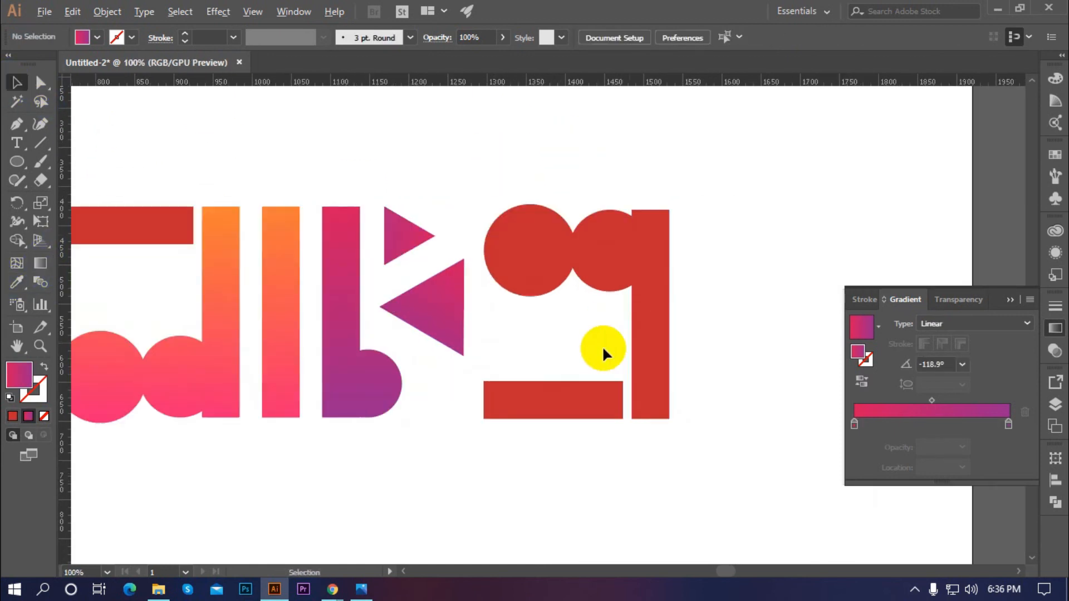
left_click(633, 250)
left_click(18, 243)
mouse_move(524, 245)
left_mouse_down()
mouse_move(656, 291)
mouse_move(656, 304)
left_mouse_up()
left_click(16, 83)
left_click(557, 151)
Apply a linear gradient to the last letter's merged shape and set its starting colour to teal
left_click(650, 271)
left_click(862, 328)
double_click(854, 425)
left_click(869, 281)
Set the end colour of the last letter's gradient to dark green and deselect the shape
double_click(1008, 424)
left_click(880, 278)
left_click(850, 280)
left_click(840, 280)
left_click(829, 279)
left_click(850, 315)
left_click(849, 279)
left_click(735, 405)
scroll(735, 405, "down", 3)
scroll(735, 405, "up", 1)
left_click(774, 364)
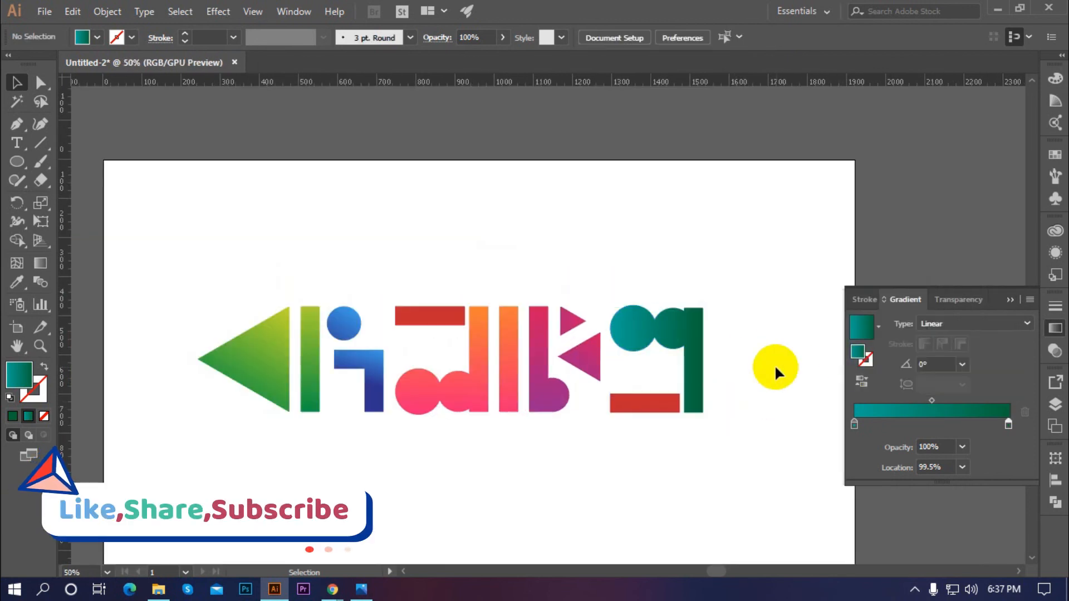
Recolour the end stop of the last letter's teal gradient to a dark blue-teal using the colour sliders
scroll(774, 364, "up", 2)
left_click(615, 335)
double_click(1015, 424)
left_click(807, 273)
left_click_drag(905, 301, 907, 334)
left_click(709, 323)
Redraw the last letter's teal gradient vertically downward at about -89°, with the darker colour at its lower end, and deselect it
key("g")
left_click_drag(537, 240, 552, 439)
left_click_drag(587, 222, 597, 305)
left_click_drag(617, 234, 622, 454)
left_click_drag(539, 235, 537, 210)
left_click(16, 83)
left_click(577, 209)
scroll(577, 210, "down", 2)
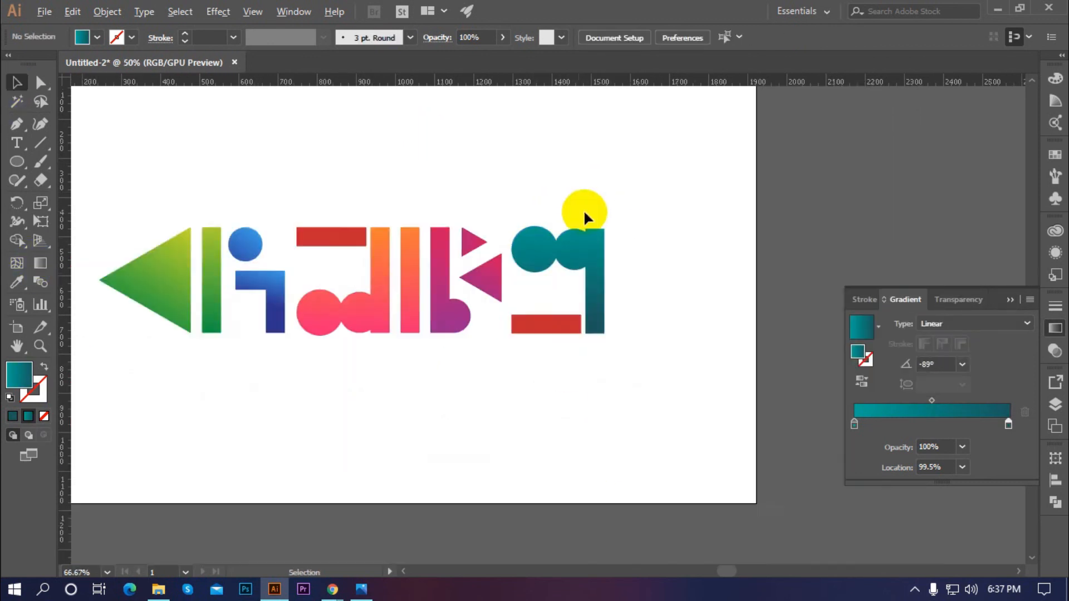
Apply a linear gradient to the red horizontal bar above the pink circles and set its starting colour to orange
scroll(590, 214, "up", 1)
left_click(535, 352)
left_click(617, 388)
left_click_drag(240, 276, 341, 303)
left_click(334, 262)
left_click(40, 264)
left_click(854, 424)
left_click(854, 424)
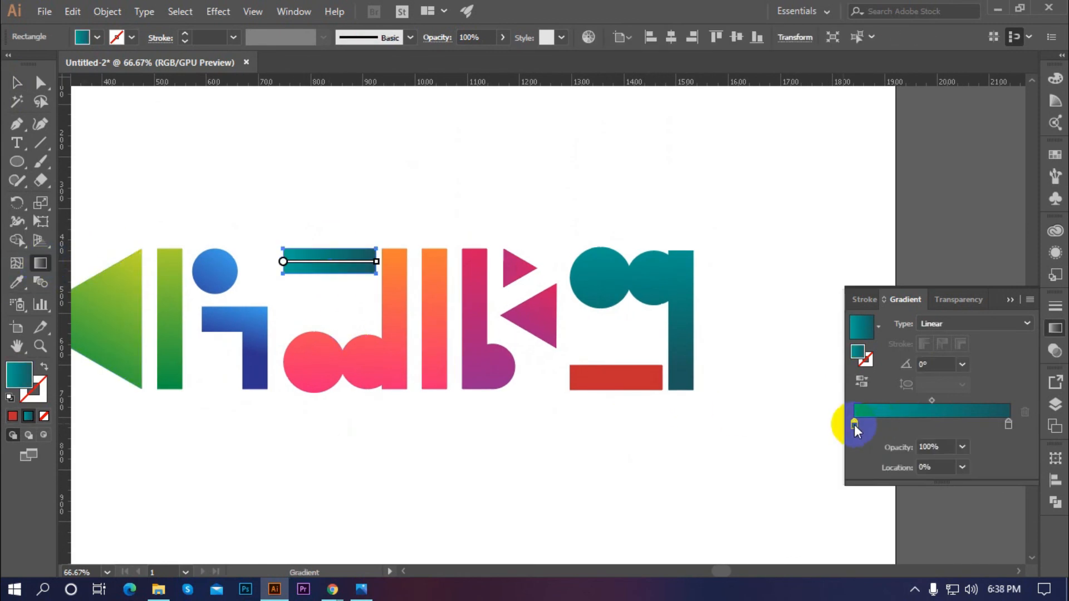
double_click(854, 424)
left_click(950, 267)
Set the end colour of the upper horizontal bar's gradient to yellow and deselect the bar
double_click(1008, 425)
left_click(971, 267)
left_click(984, 270)
left_click(971, 267)
left_click(17, 82)
left_click(334, 211)
Fill the red horizontal bar below the teal circles with a linear gradient from red-orange to orange
left_click(616, 377)
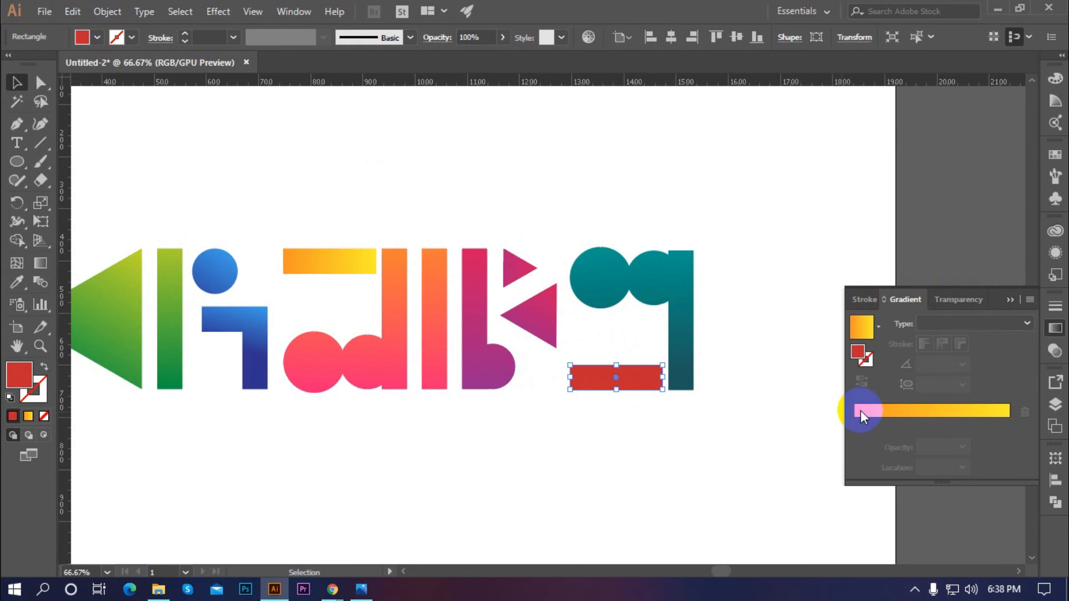
left_click(860, 412)
double_click(1009, 425)
left_click(928, 269)
left_click(950, 268)
left_click(961, 267)
left_click(959, 277)
left_click(950, 267)
left_click(692, 449)
Redraw the lower horizontal bar's gradient from right to left at about -179.6°, and deselect the bar
left_click(606, 387)
key("g")
left_click_drag(673, 376, 585, 377)
key("v")
left_click(308, 172)
scroll(624, 485, "down", 2)
scroll(576, 471, "up", 1)
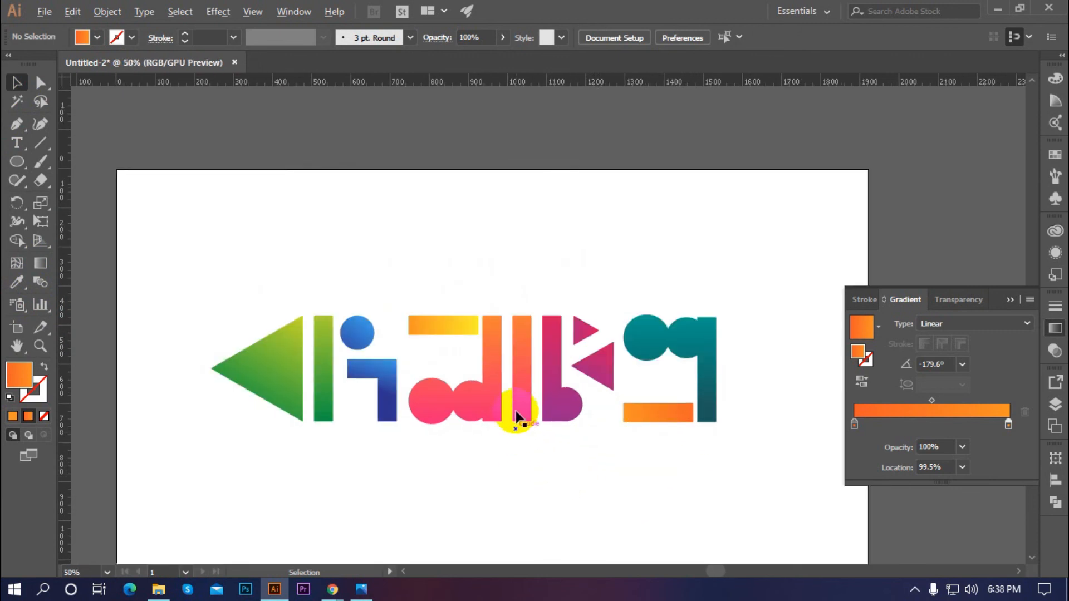
scroll(590, 307, "down", 1)
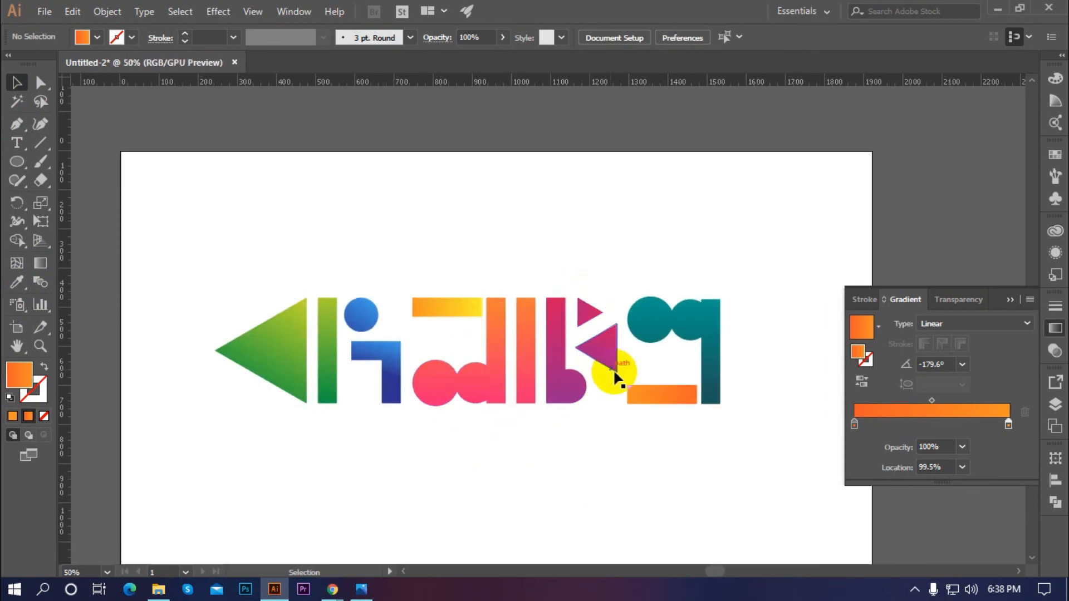
scroll(202, 354, "up", 1)
scroll(188, 326, "down", 1)
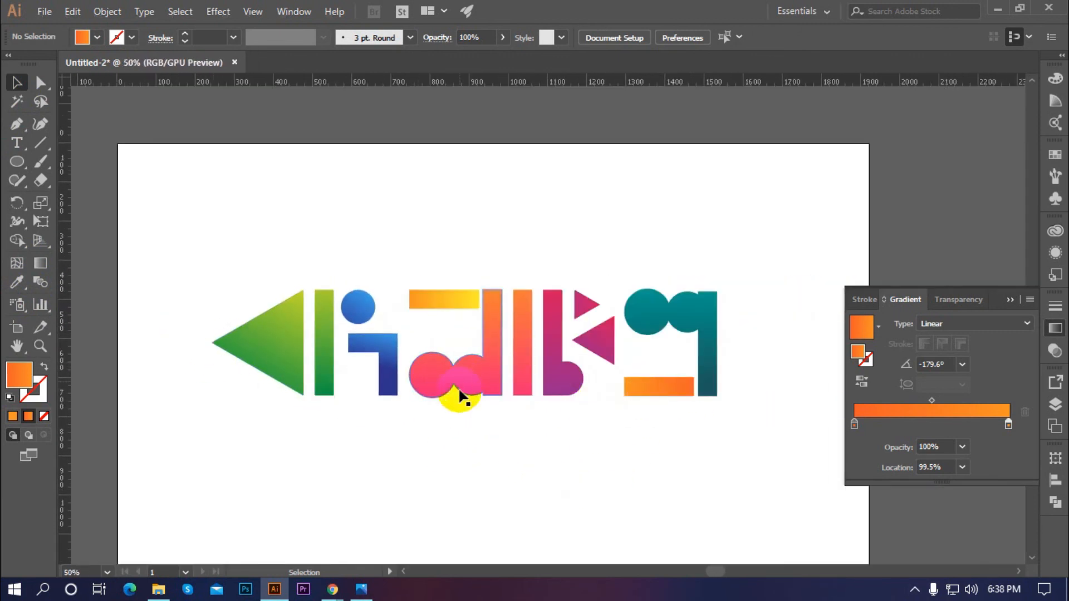
scroll(453, 398, "down", 1)
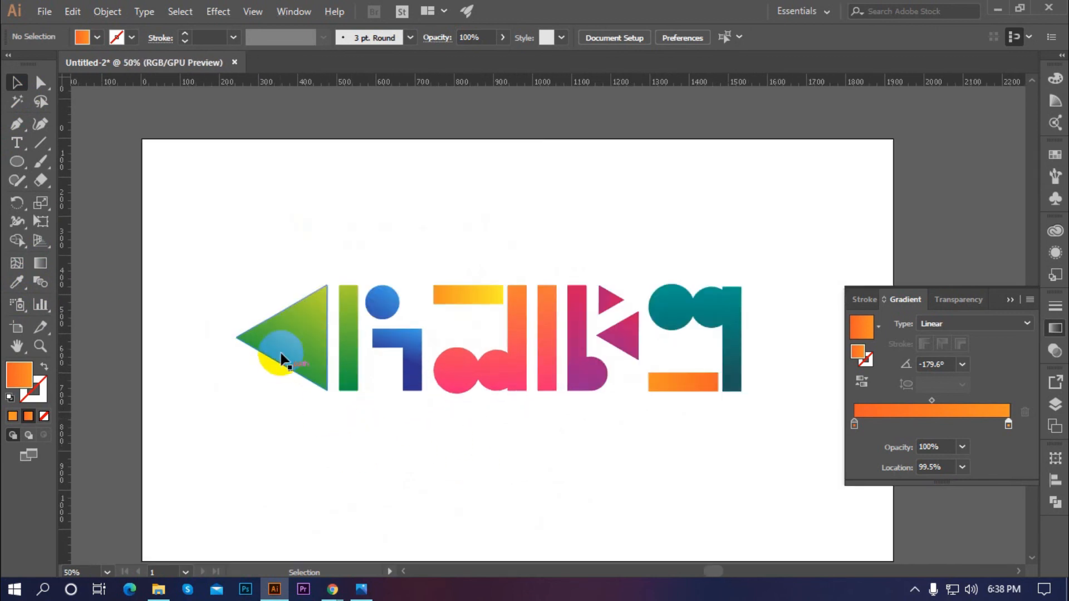
Draw a circle about 100 px wide on the empty area above the green triangle and deselect it
left_click(19, 162)
left_click_drag(218, 192, 260, 233)
left_click(339, 185)
left_click(572, 324)
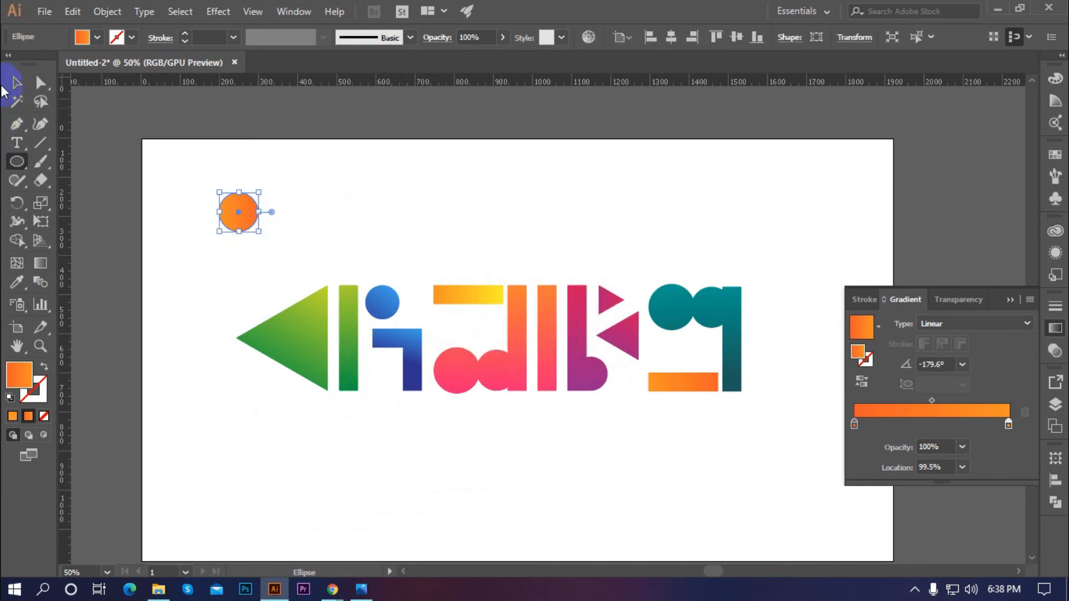
left_click(16, 82)
left_click(303, 154)
Fill the new small circle with solid bright red
left_click(238, 211)
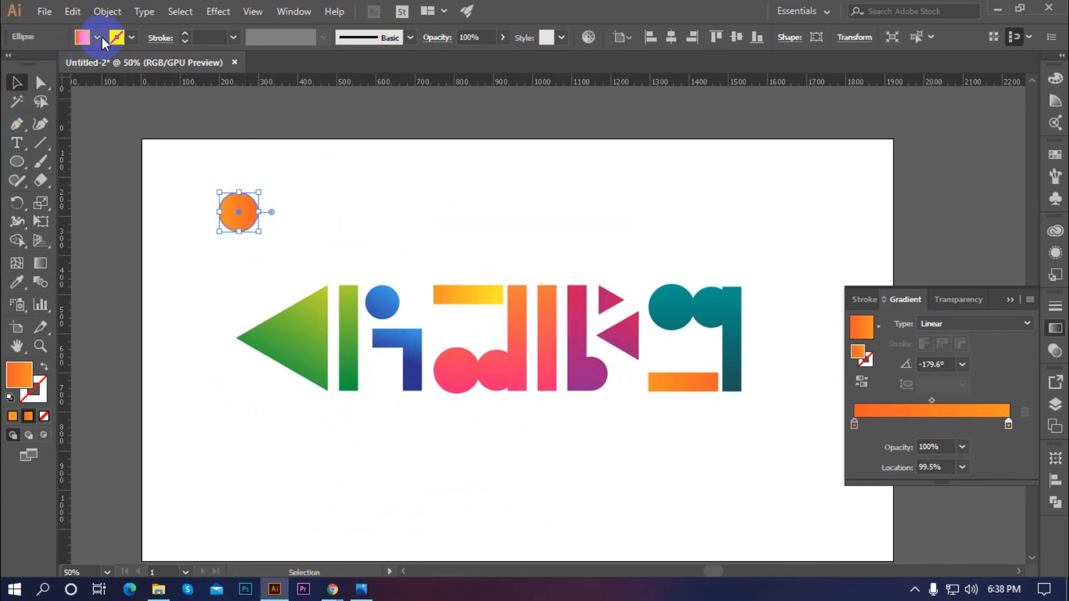
left_click(82, 37)
left_click(110, 63)
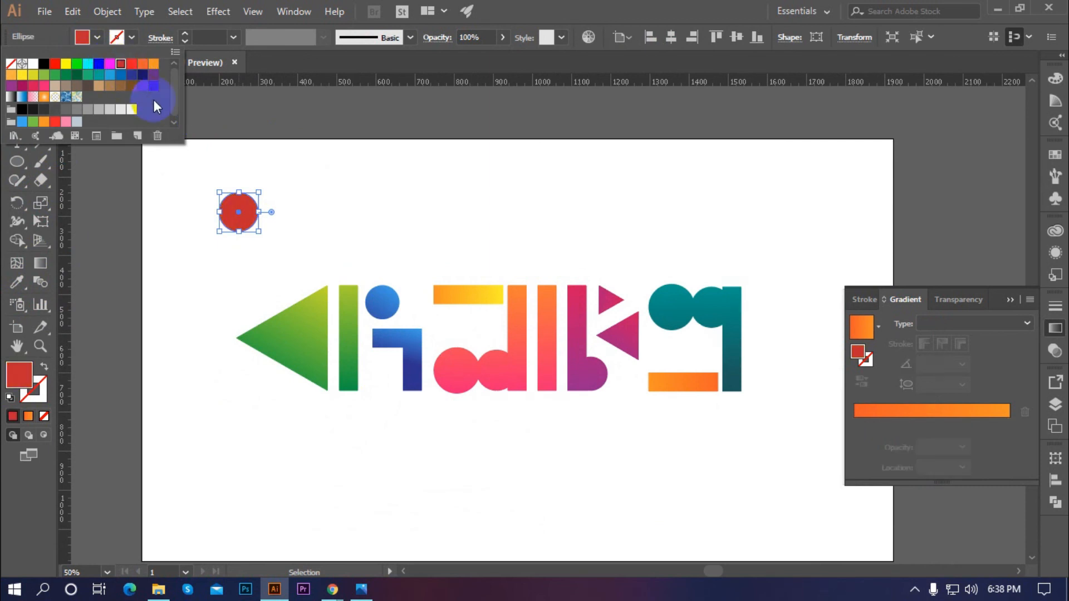
left_click(291, 172)
Move the red circle into the middle of the green triangle and deselect it
left_click_drag(234, 210, 299, 338)
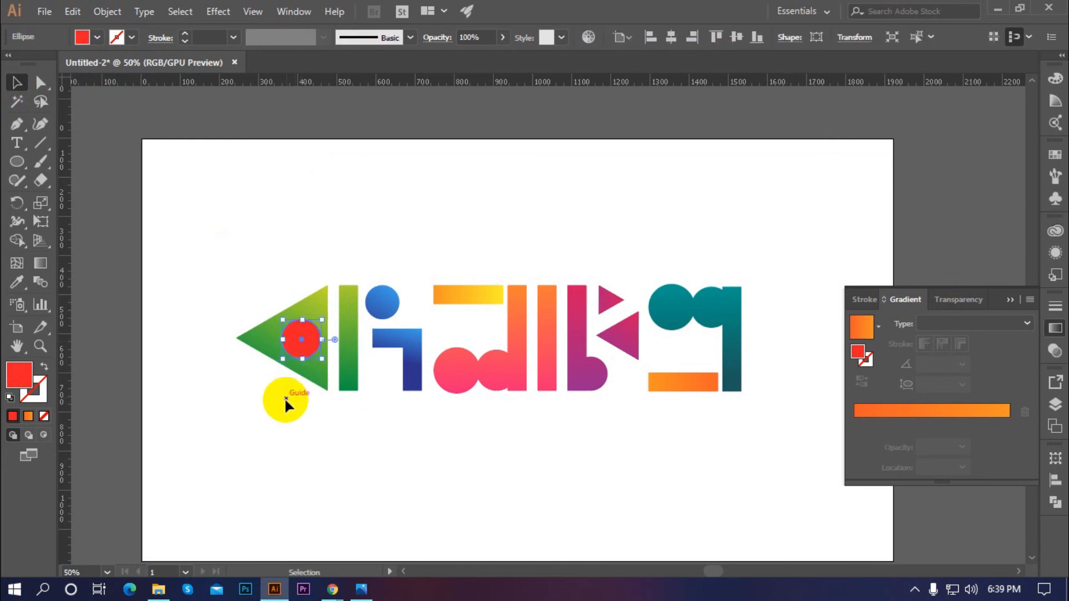
left_click(285, 400)
key("ctrl+minus")
key("ctrl+minus")
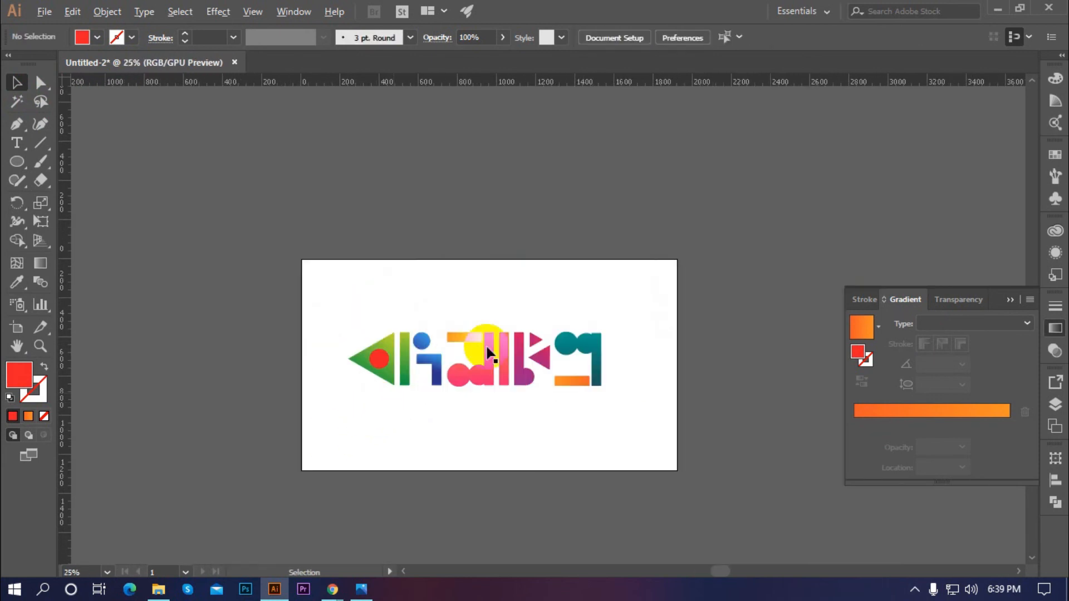
scroll(568, 356, "up", 1)
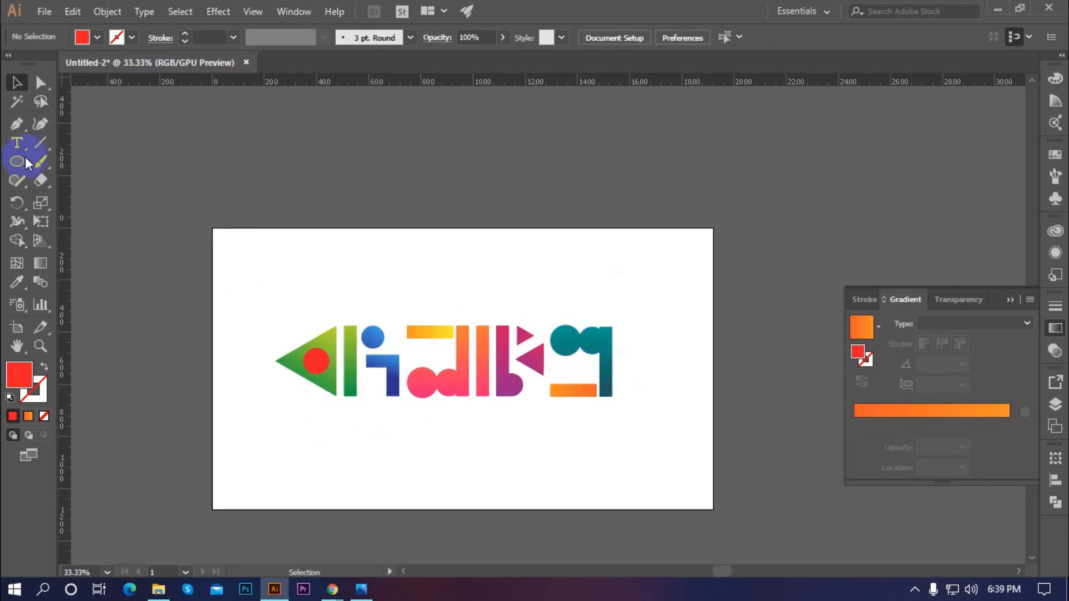
left_click(915, 589)
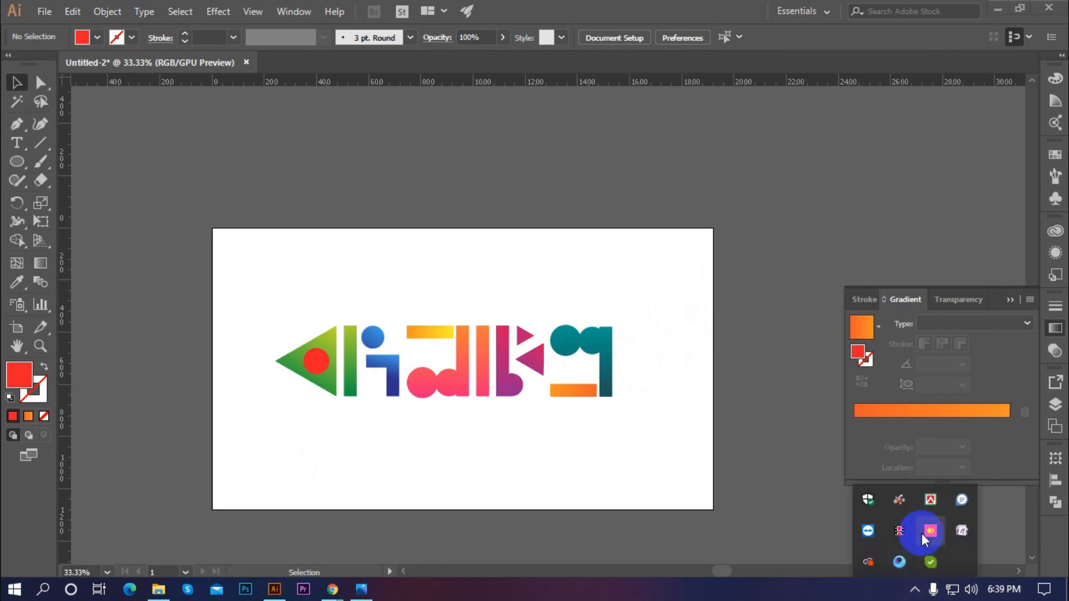
right_click(932, 501)
left_click(871, 444)
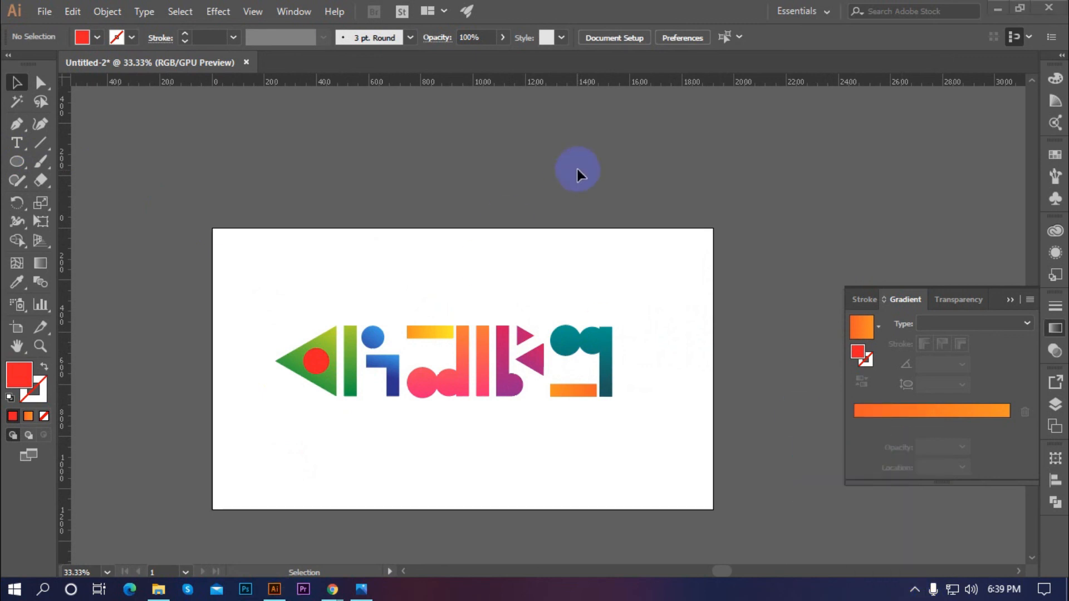
Add the text "bangladesh" at 48 pt above the lettering
left_click(17, 143)
left_click(368, 263)
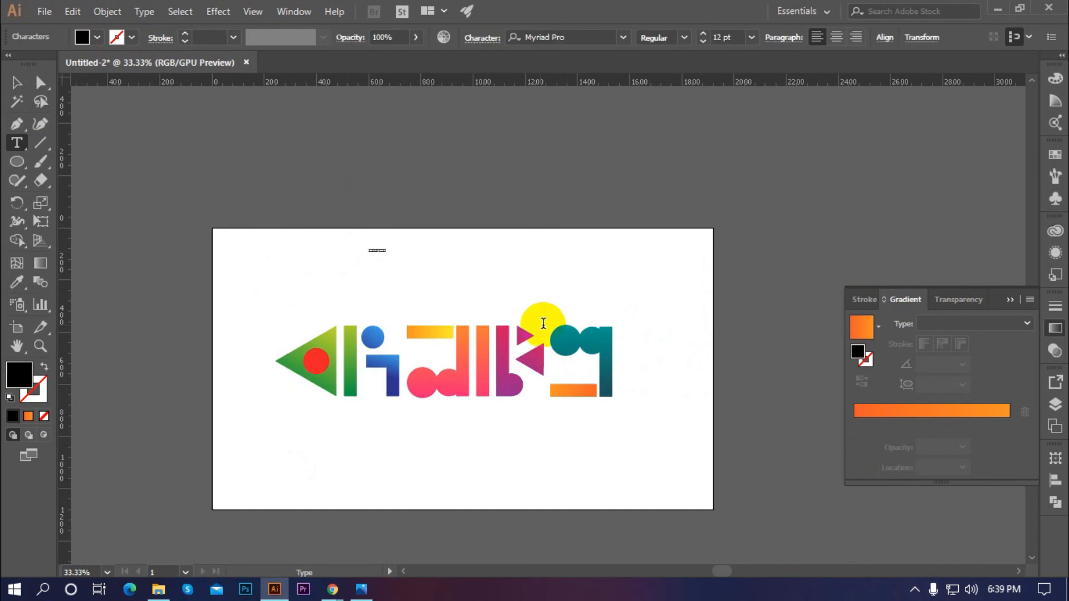
type("Bangladesh")
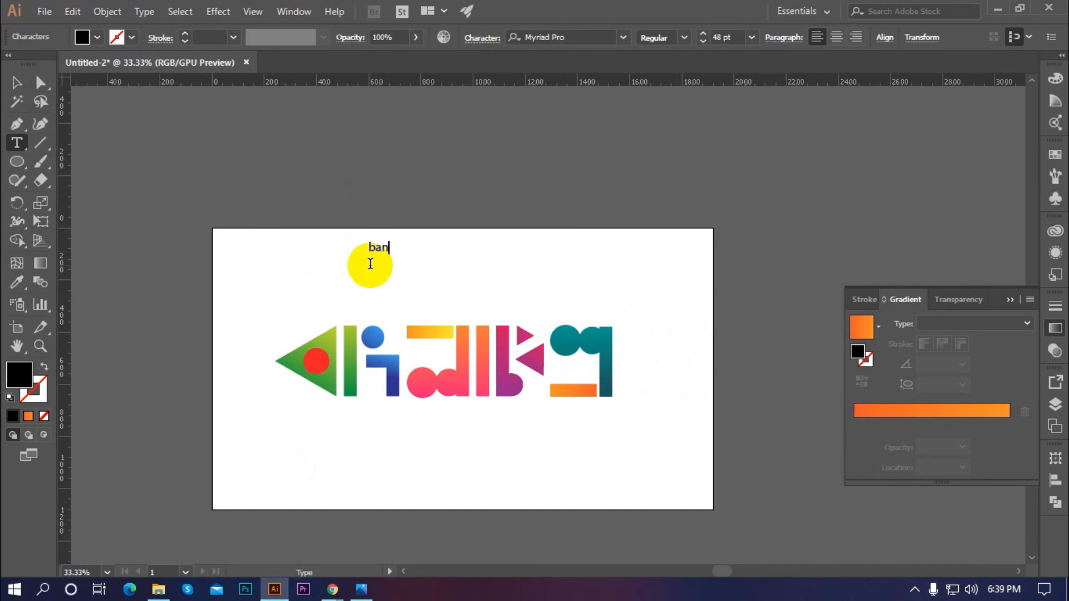
key("Escape")
Set the font of the "bangladesh" text to Roboto Light
key("ctrl+t")
left_click(977, 181)
left_click_drag(1064, 410, 1063, 223)
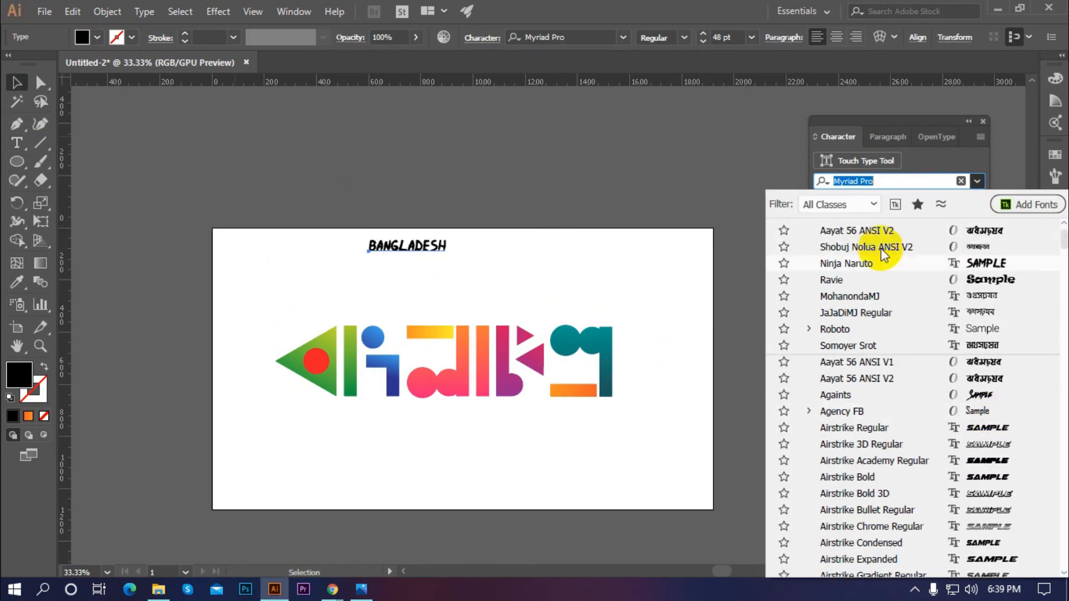
type("roboto")
left_click(818, 258)
Move the "Bangladesh" text down close to the lettering and set its tracking to 1000
left_click_drag(399, 247, 467, 310)
double_click(938, 247)
type("1000")
key("Return")
Enlarge the text to about 58.49 pt and place it just above the lettering
left_click(651, 273)
left_click_drag(575, 317, 612, 324)
left_click_drag(519, 314, 518, 208)
left_click(518, 207)
left_click(522, 209)
left_click_drag(612, 215, 595, 213)
Raise the tracking of the "Bangladesh" text to 1300 and finally 1400, and deselect it
double_click(941, 248)
type("1300")
key("Return")
double_click(941, 248)
type("1400")
key("Return")
left_click(585, 368)
Shift the "Bangladesh" text slightly along the upper edge of the lettering and deselect it
scroll(612, 133, "up", 1)
left_click(566, 241)
left_click_drag(649, 225, 644, 227)
left_click(672, 333)
Select the text together with all the lettering shapes, move them slightly on the artboard, and deselect them
scroll(485, 333, "down", 1)
left_click_drag(188, 229, 612, 413)
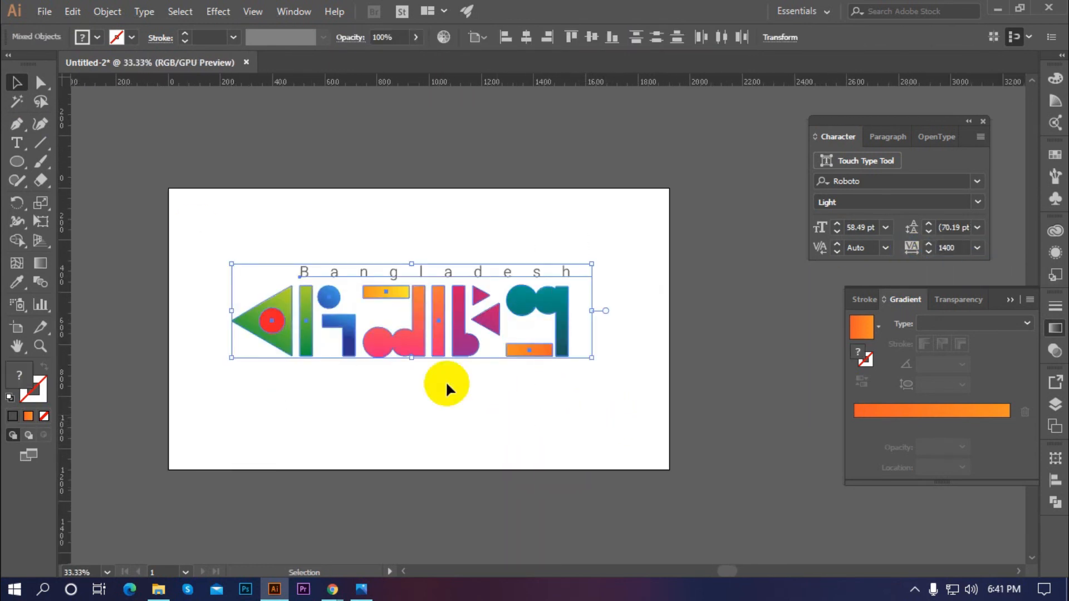
left_click_drag(457, 354, 454, 357)
left_click(473, 422)
Select the text and all the lettering shapes and group them into one object
scroll(506, 372, "down", 2)
left_click_drag(546, 396, 334, 305)
scroll(456, 357, "up", 1)
key("a")
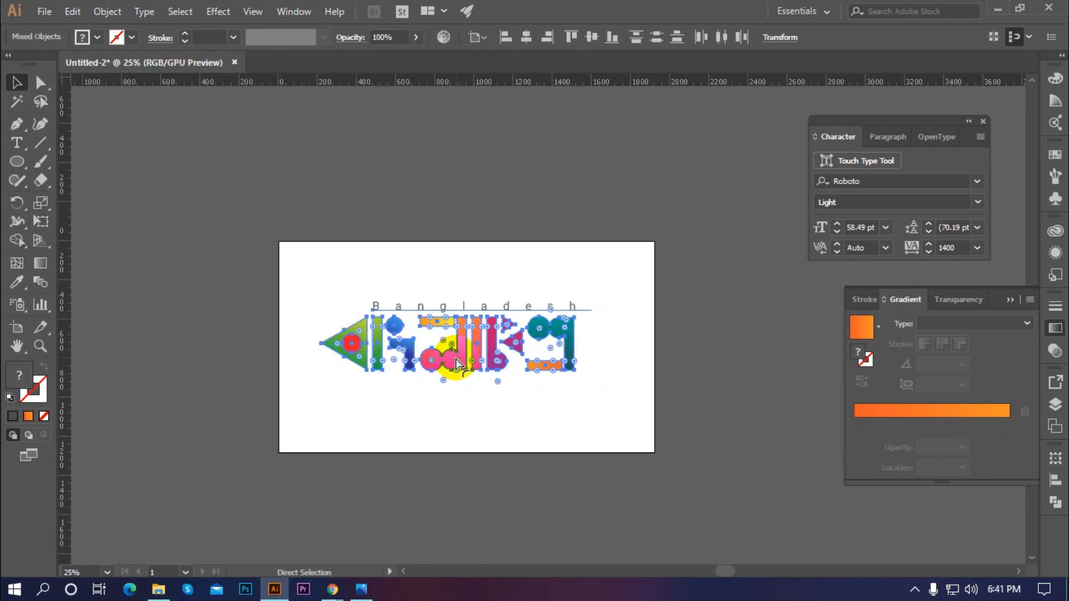
key("ctrl+g")
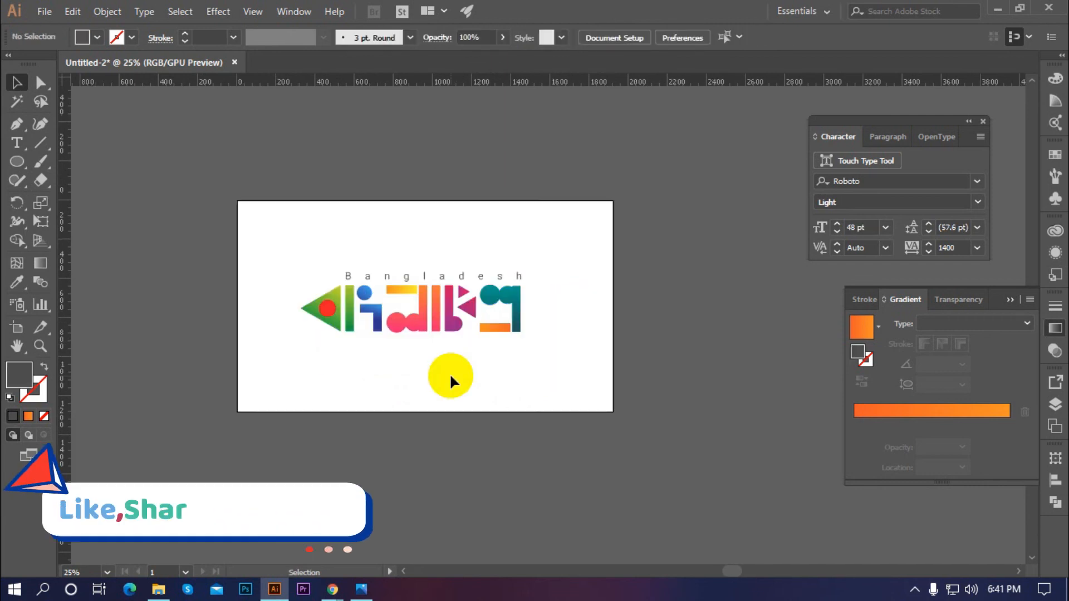